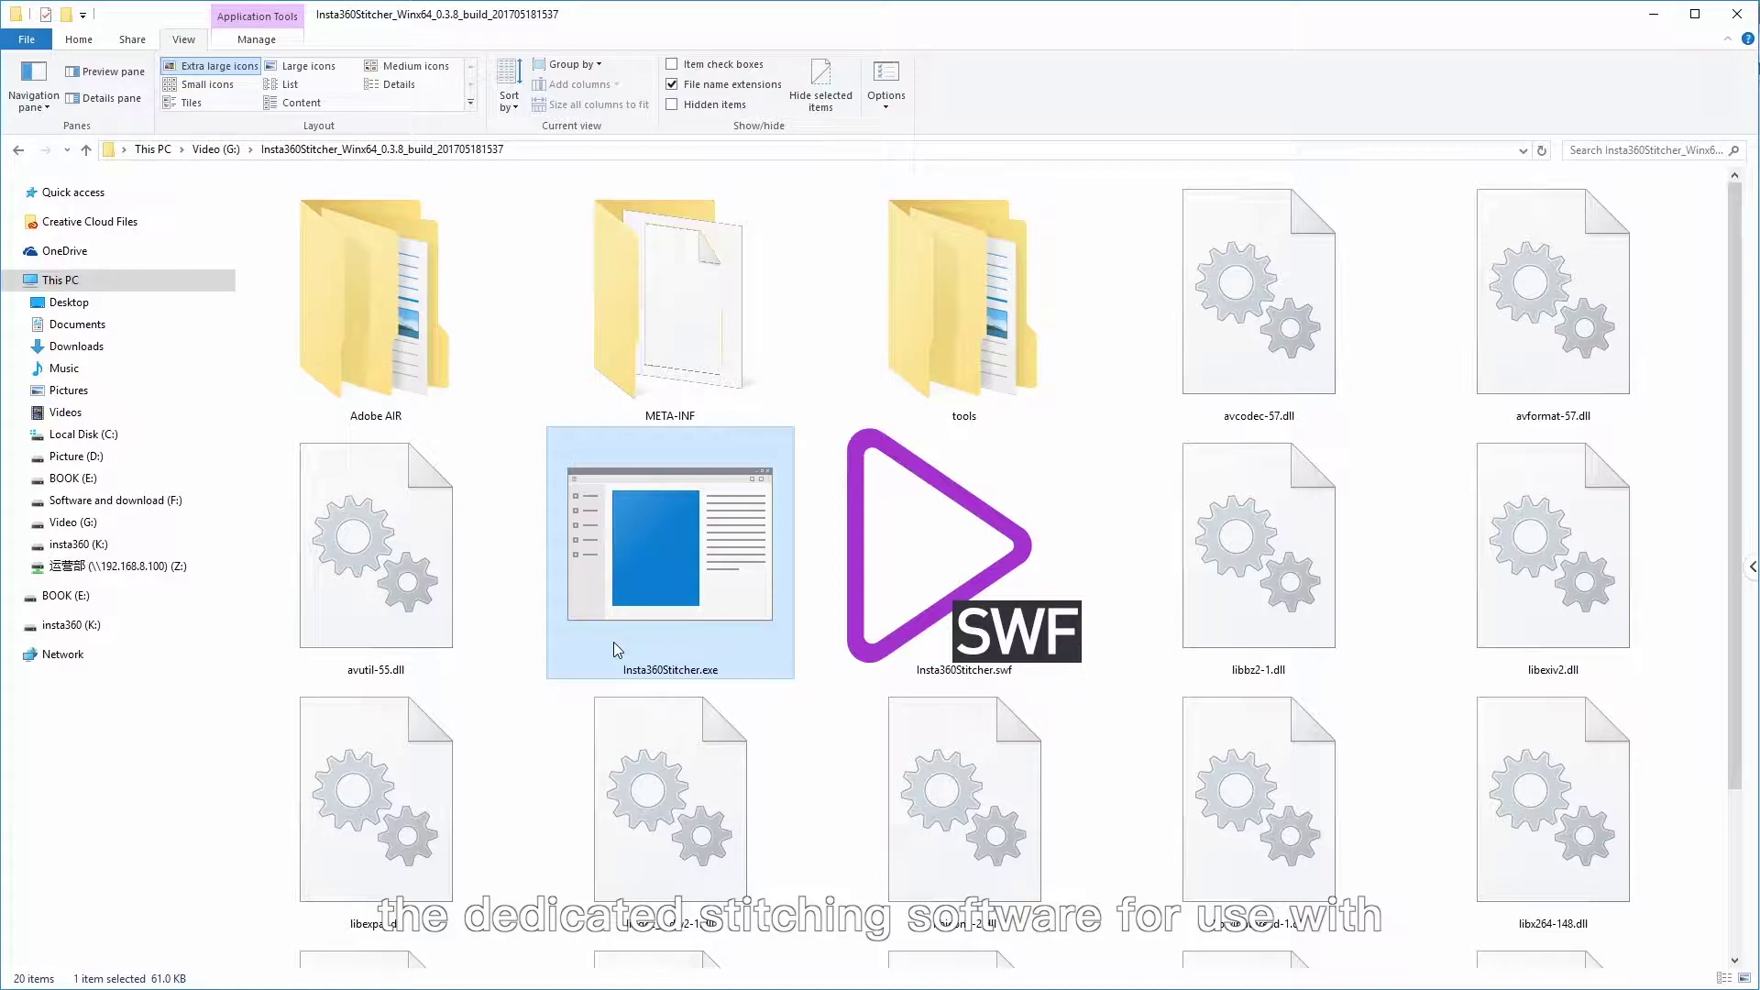
Launch Insta360Stitcher.exe from its build folder in File Explorer.
double_click(613, 642)
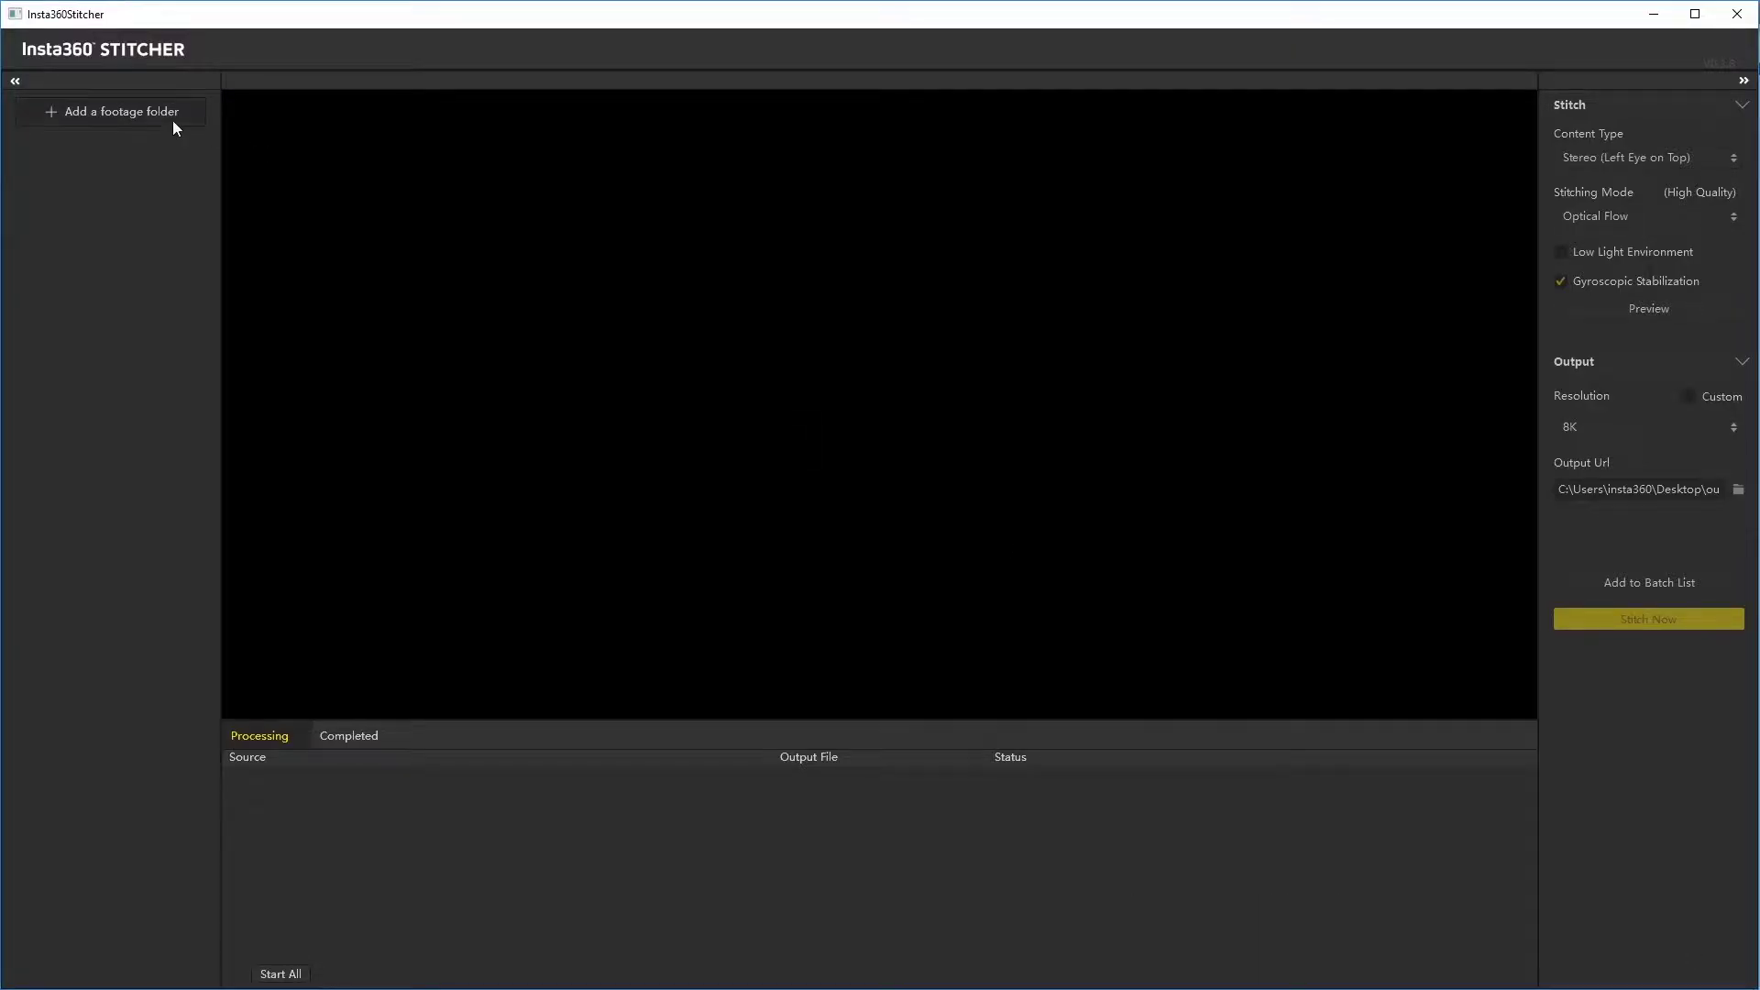
Load the footage folder VID_2017_04_19_03_25_36 from G:\footages.
click(147, 114)
click(81, 443)
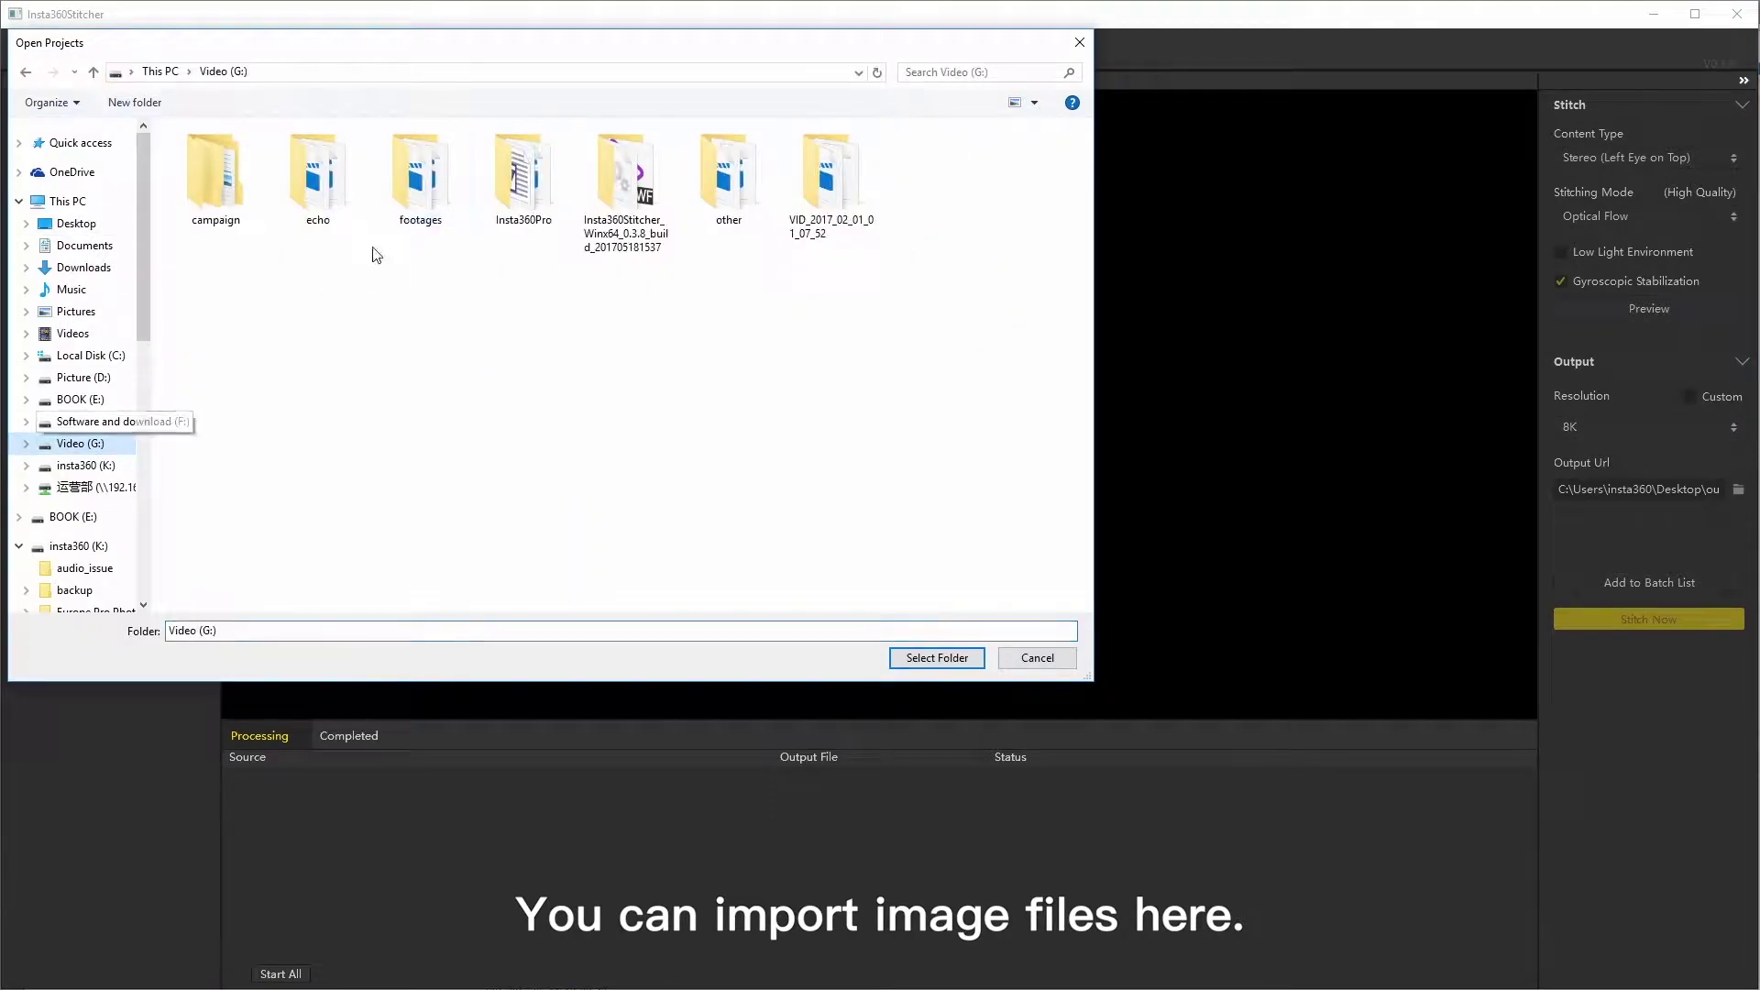
click(439, 195)
double_click(439, 195)
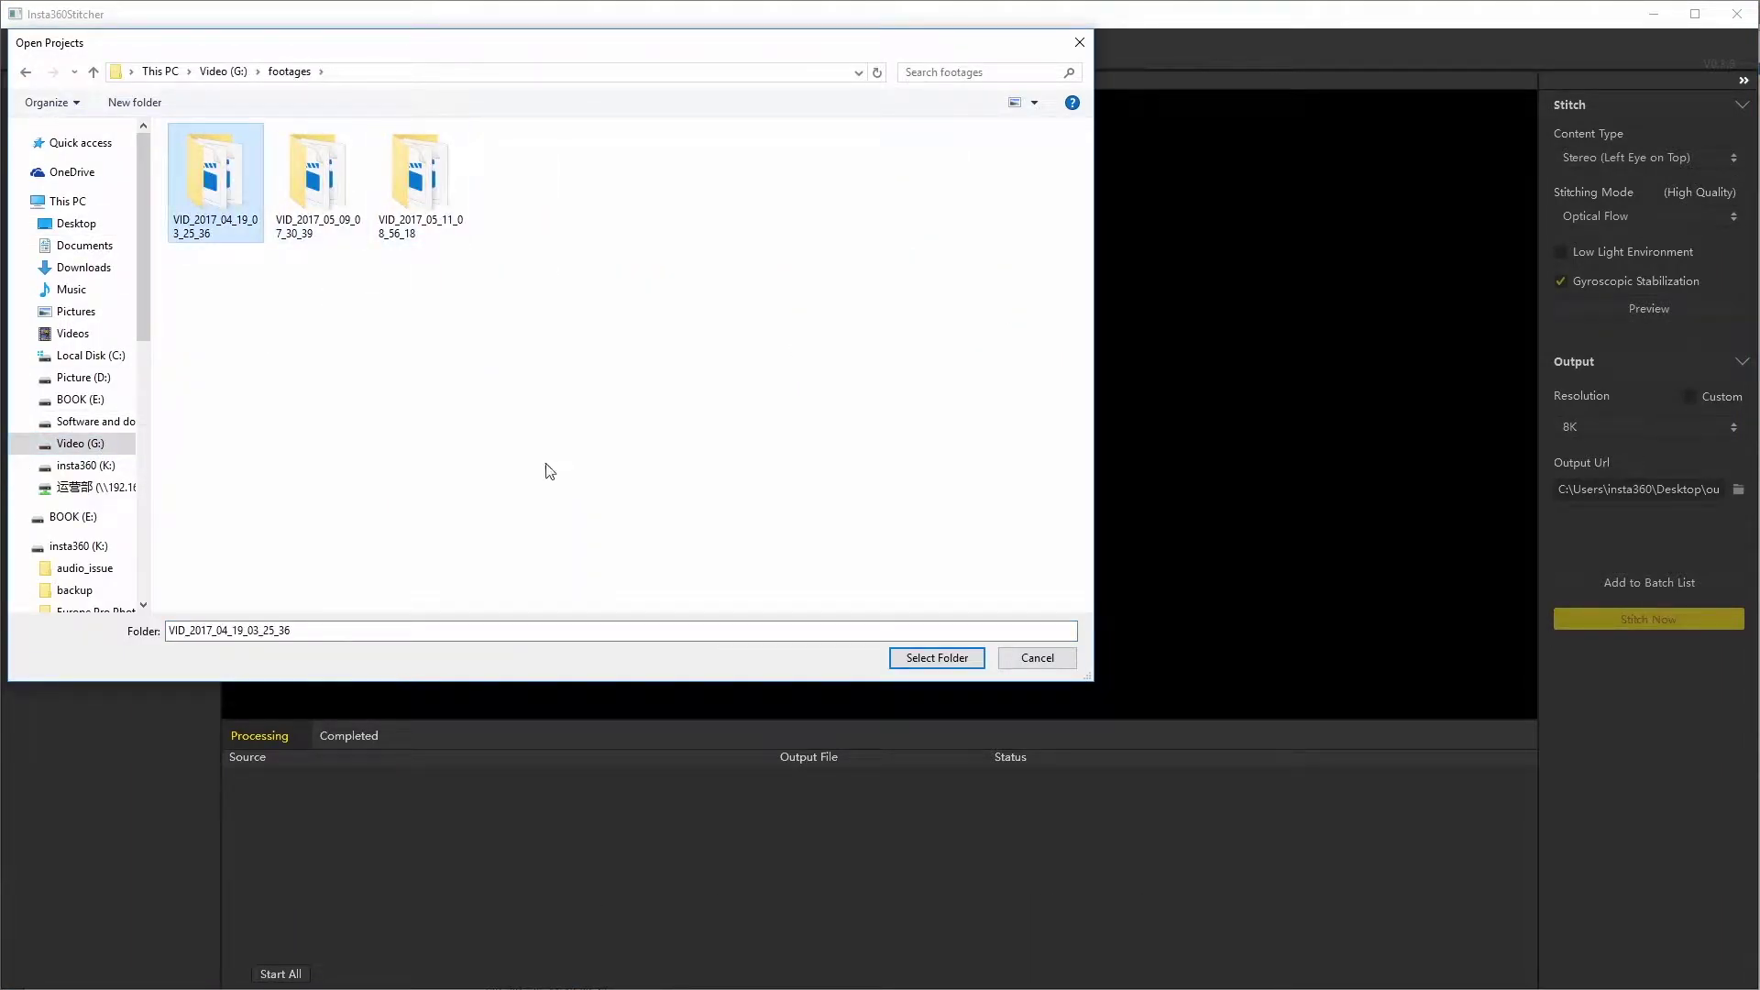
click(935, 658)
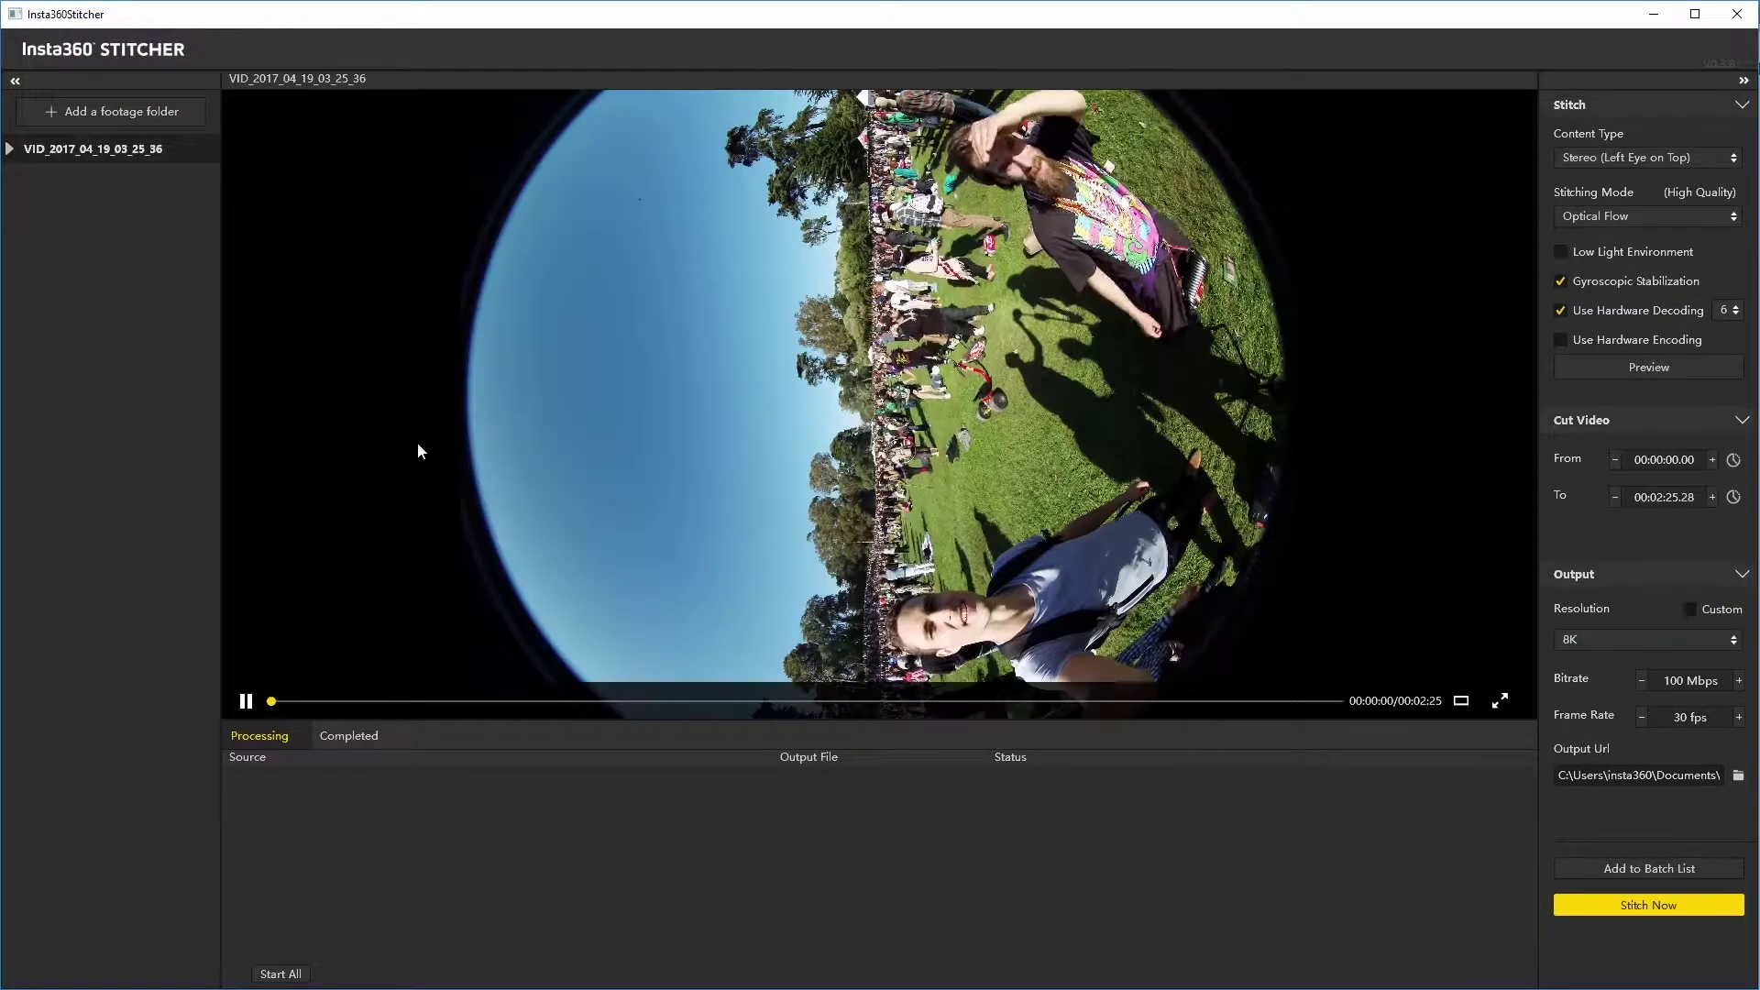
Expand the folder and preview origin_1.mp4, origin_2.mp4, then origin_0.mp4.
click(12, 149)
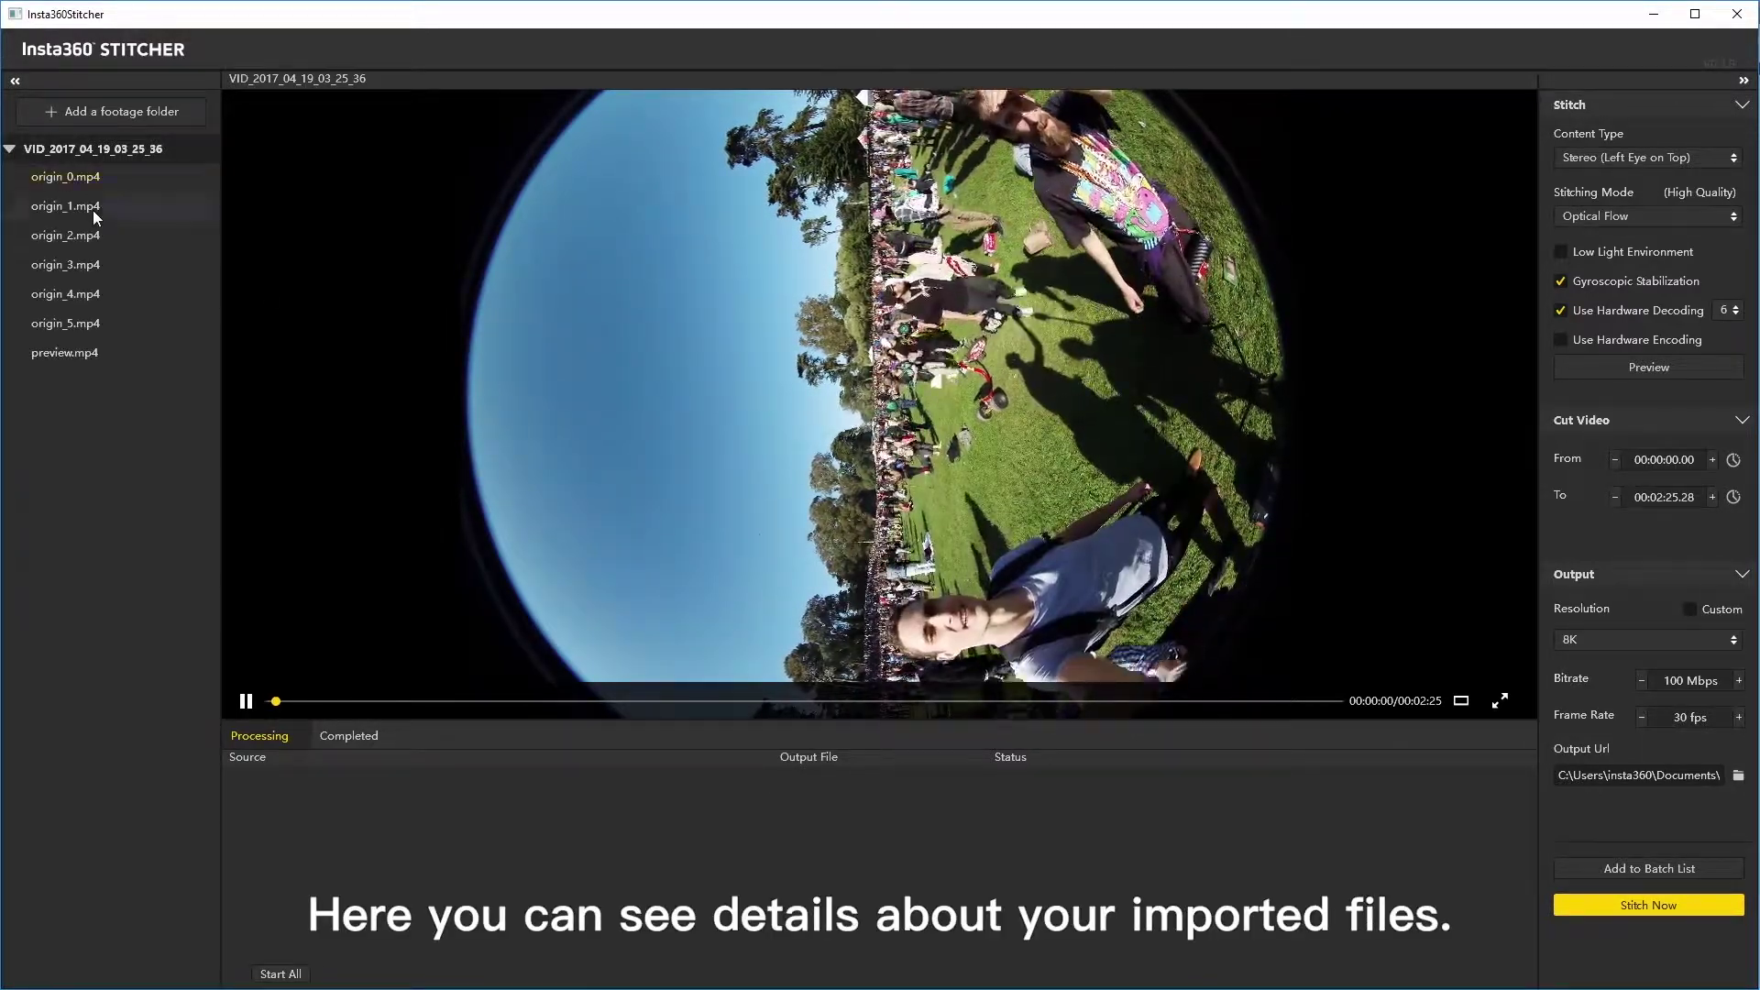
click(94, 211)
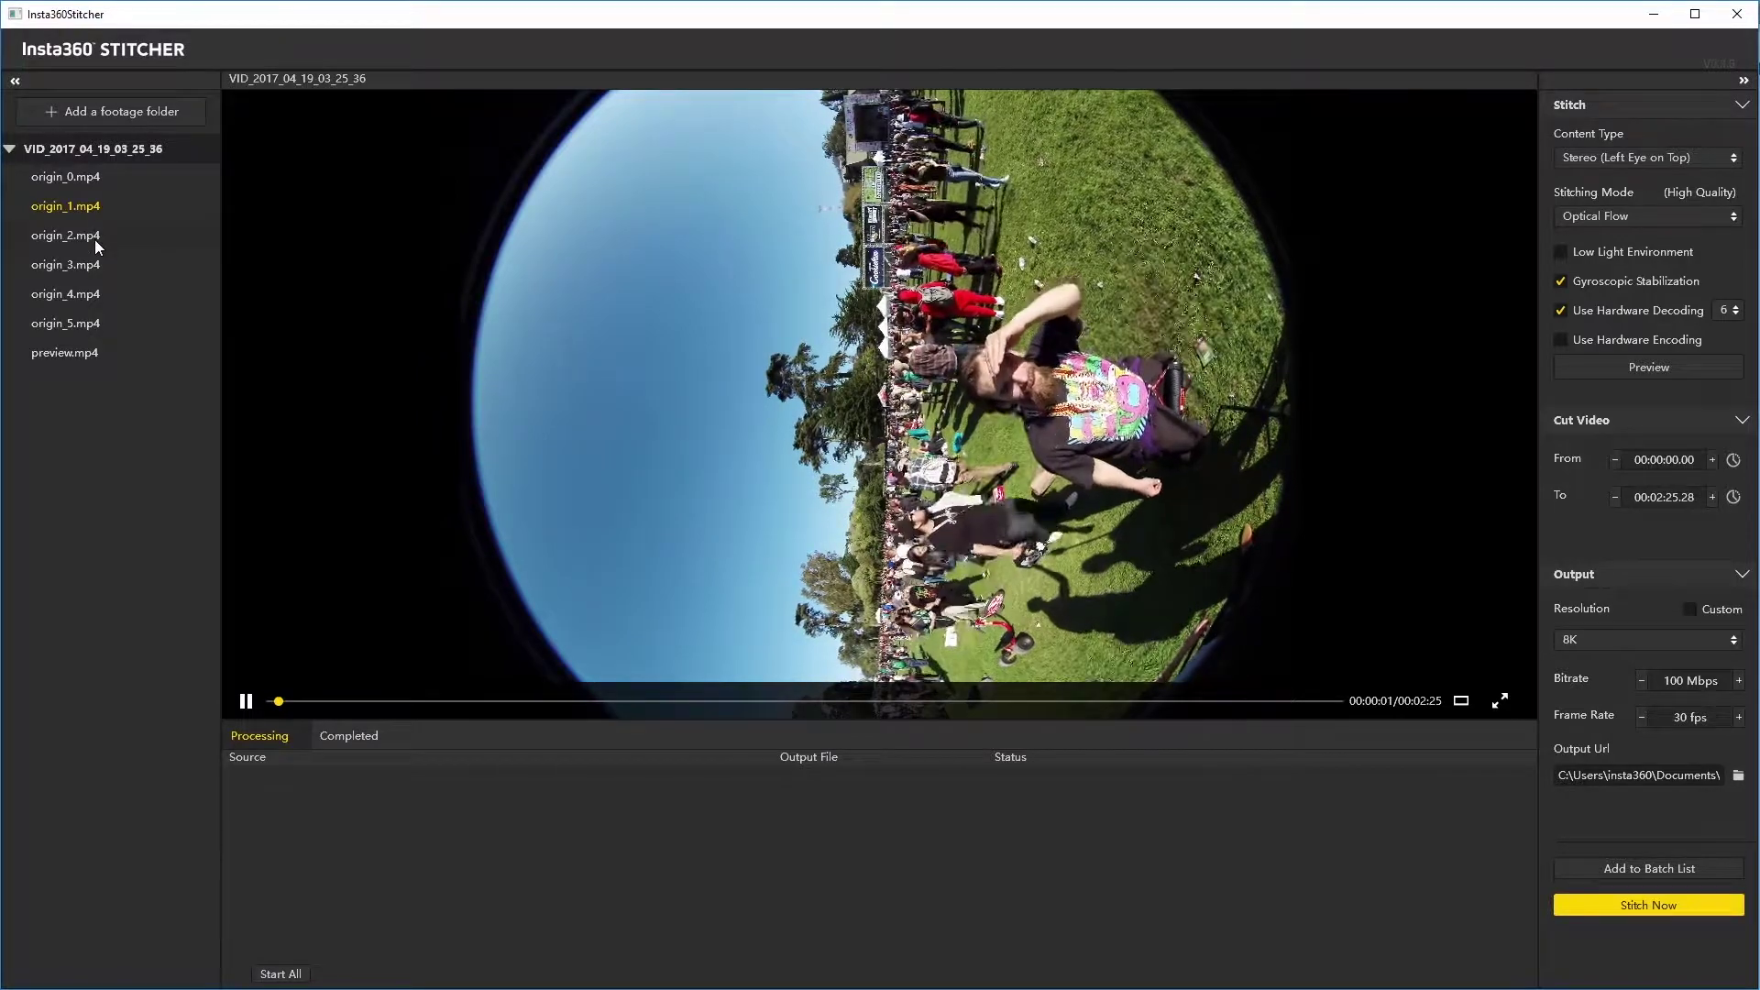
click(96, 238)
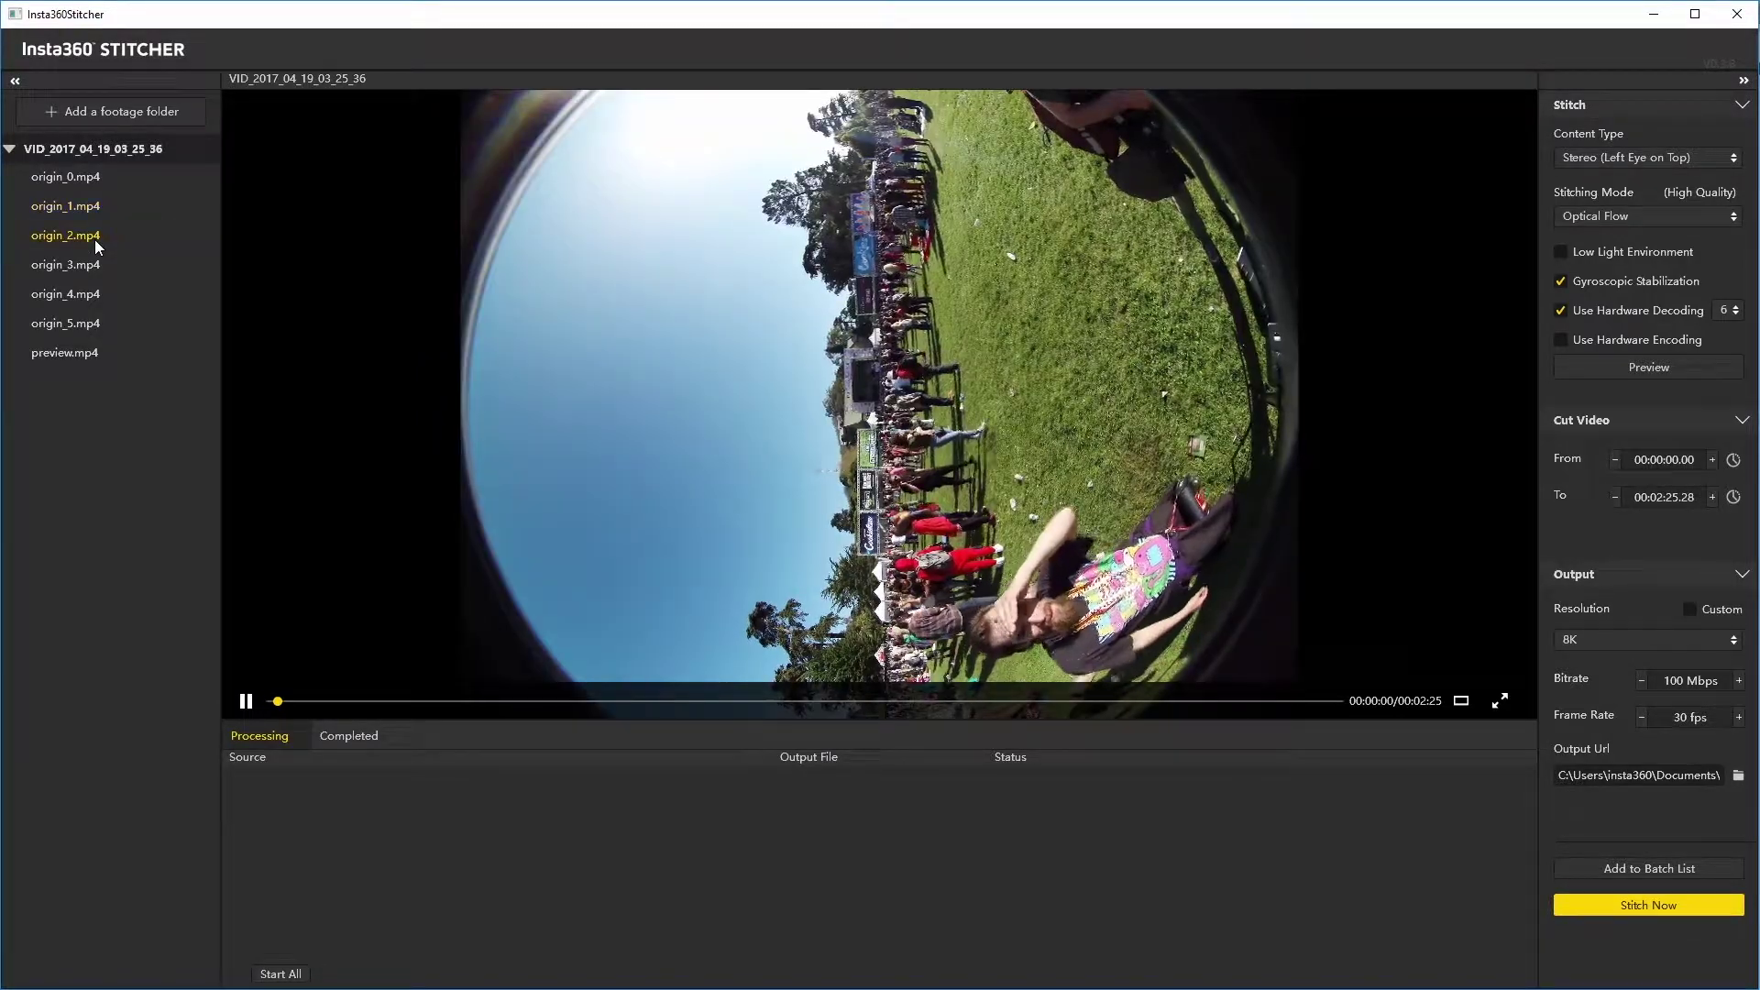
click(107, 182)
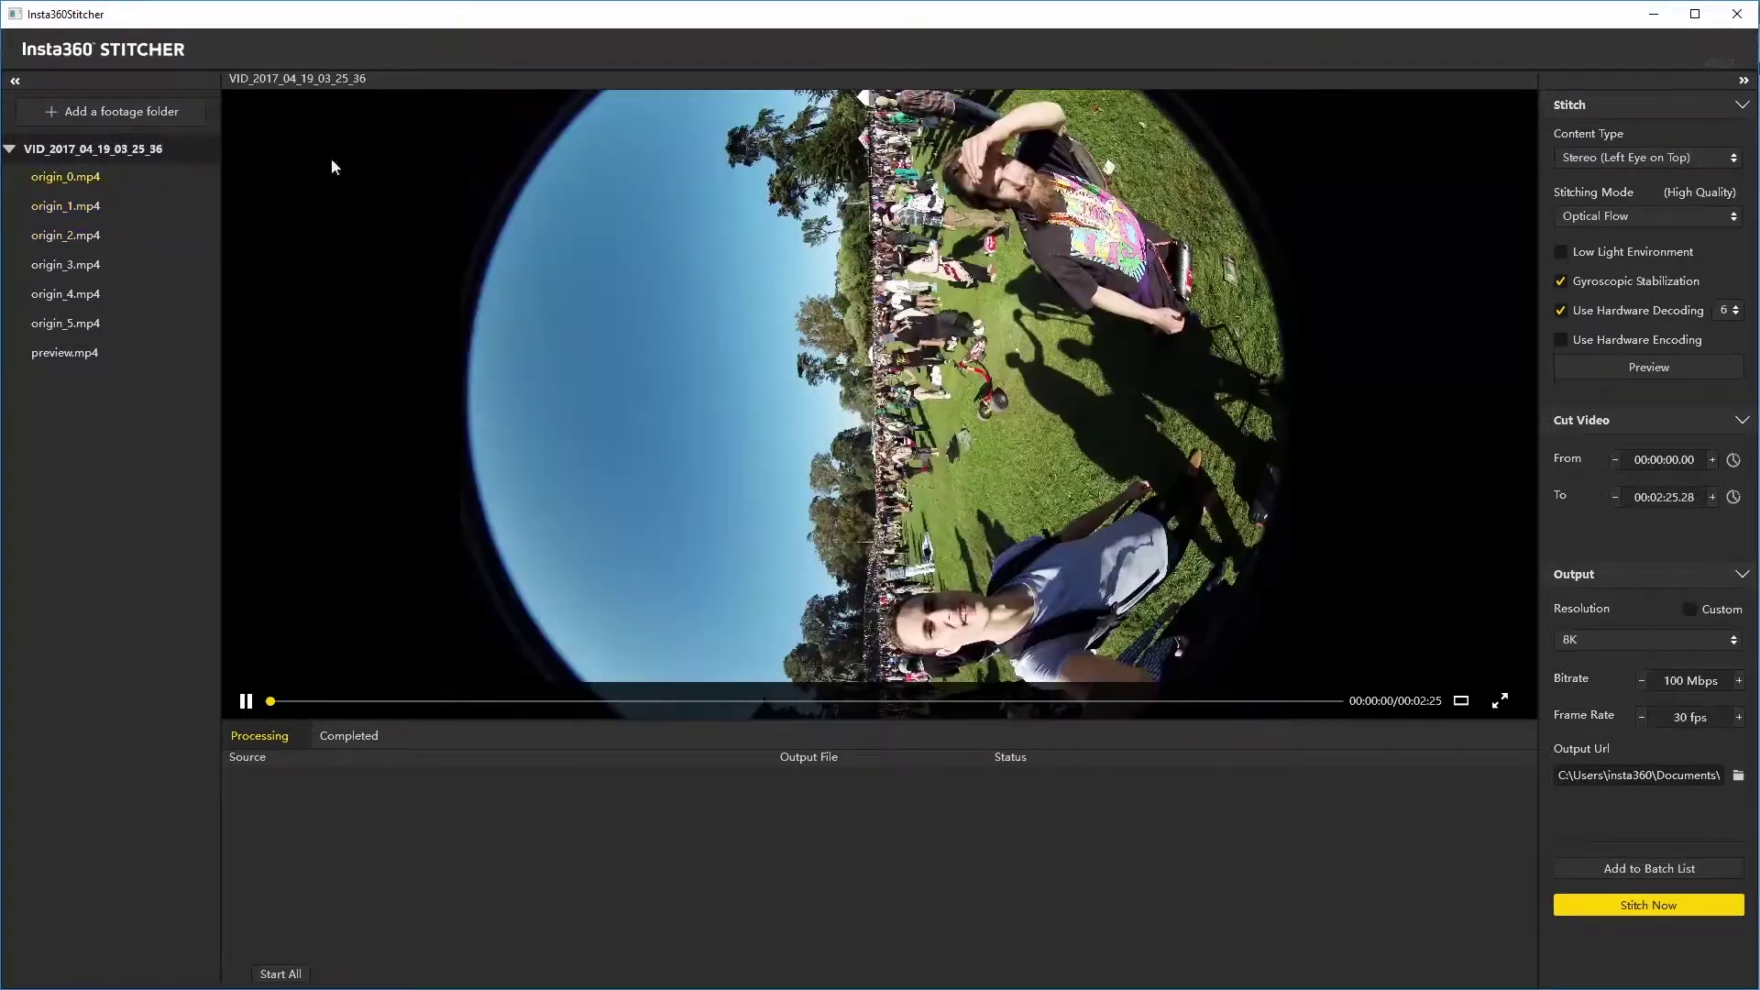
Show the Content Type choices: Monoscopic, Stereo (Left Eye on Top), Stereo (Right Eye on Top).
click(1629, 158)
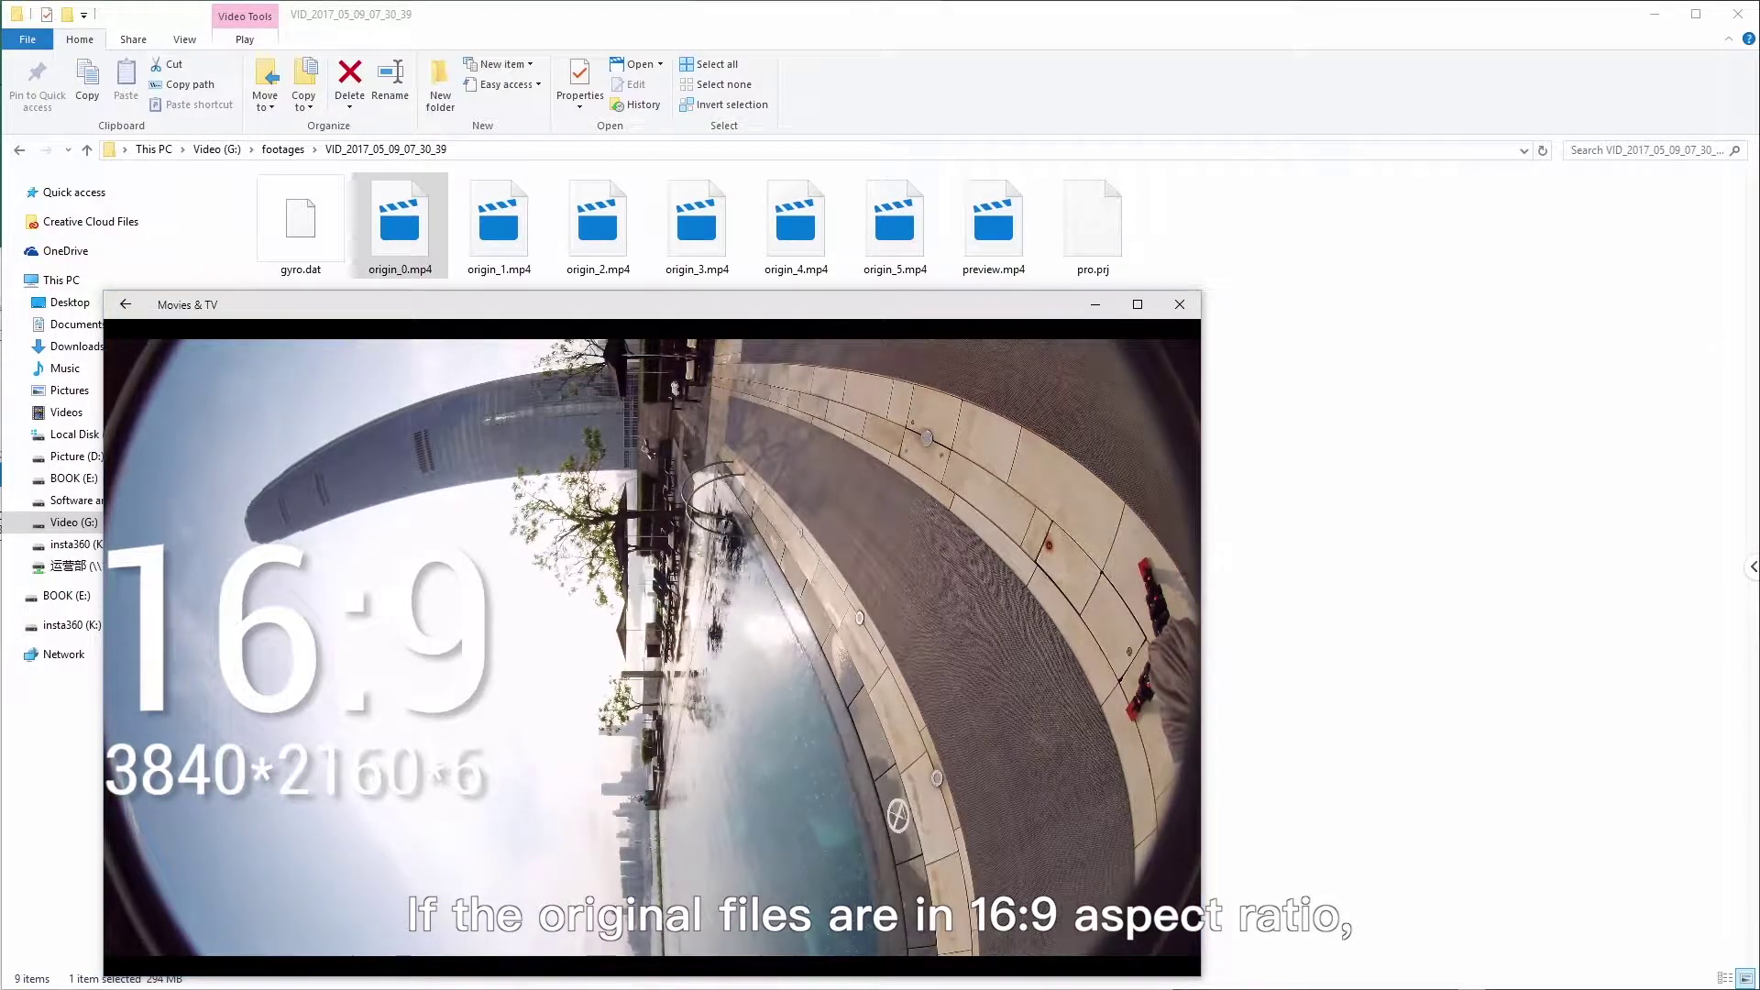
View the Details properties of origin_0.mp4 in each of the two footage folders.
key(alt+Return)
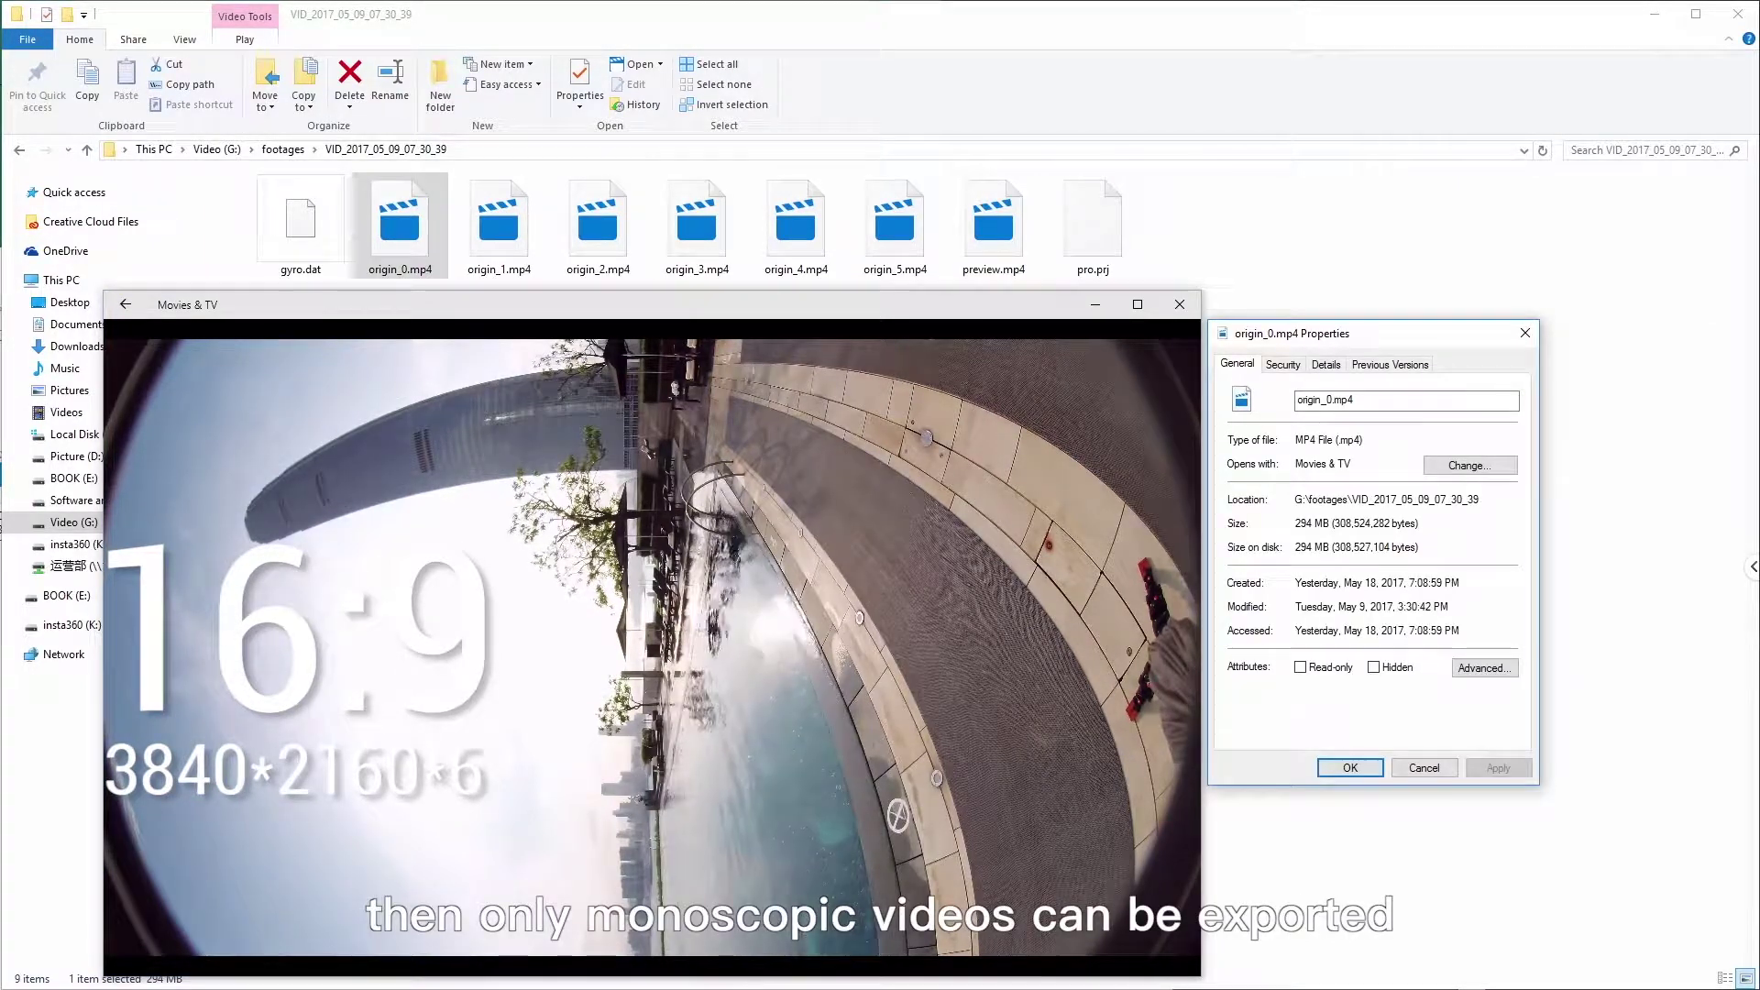
click(1325, 365)
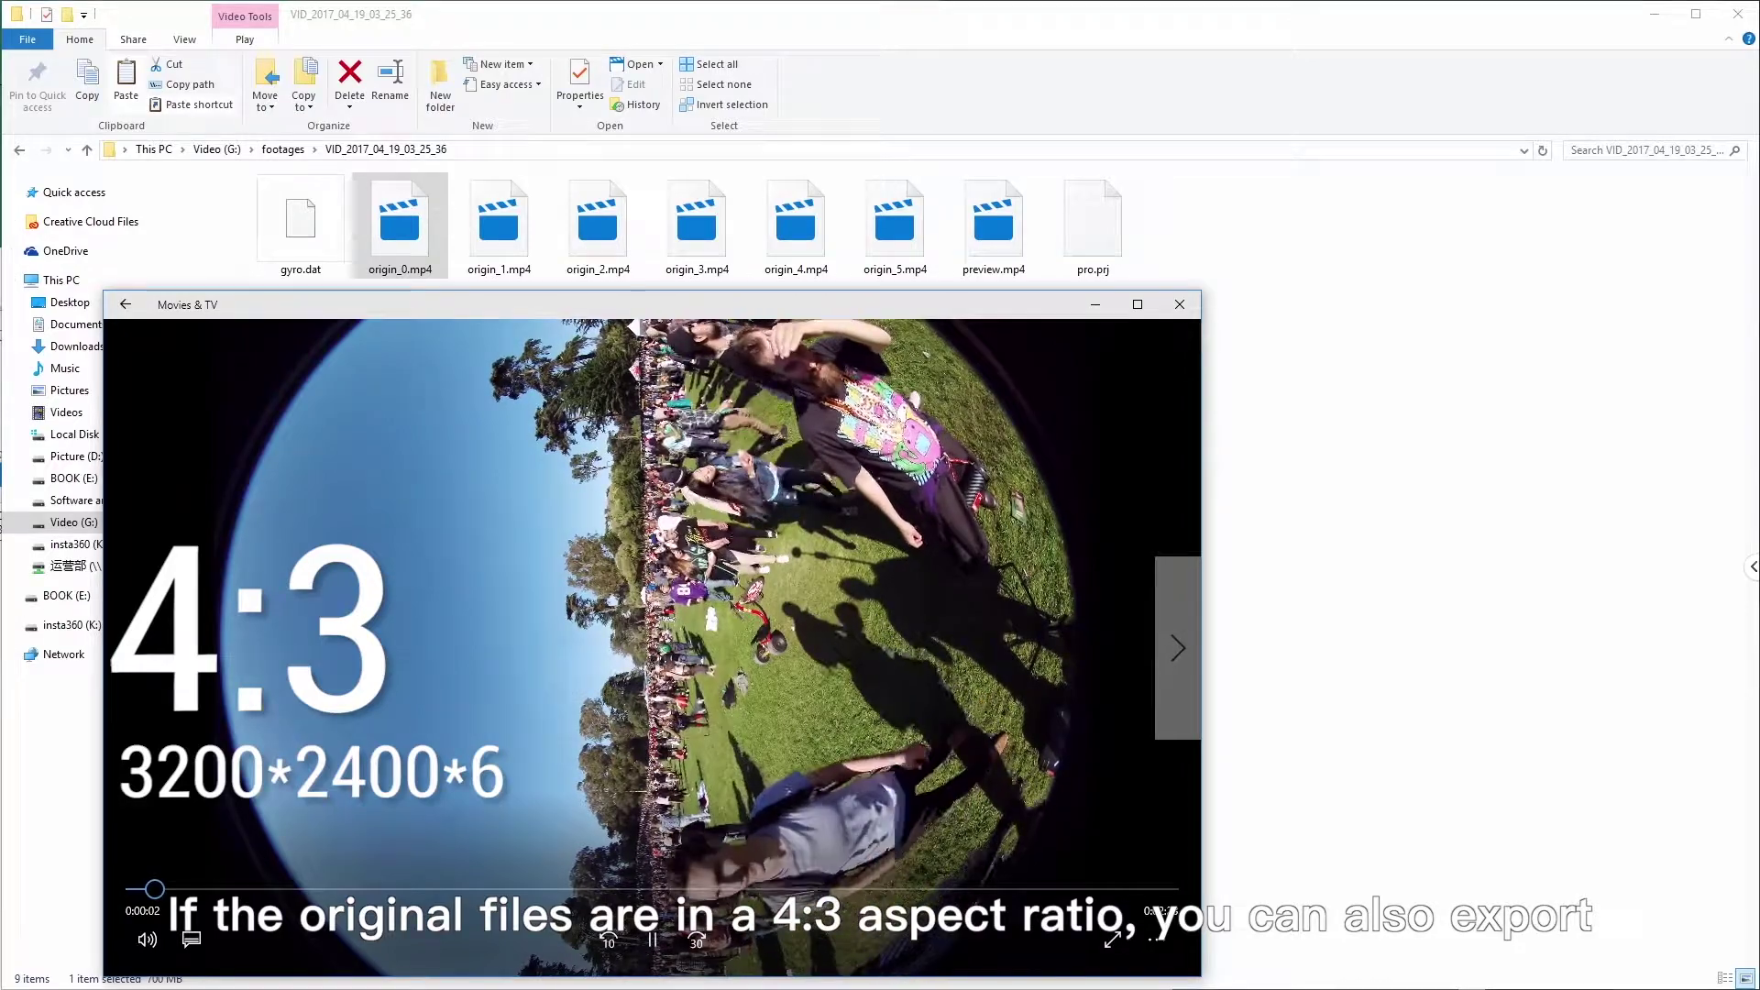
key(alt+Return)
click(1381, 377)
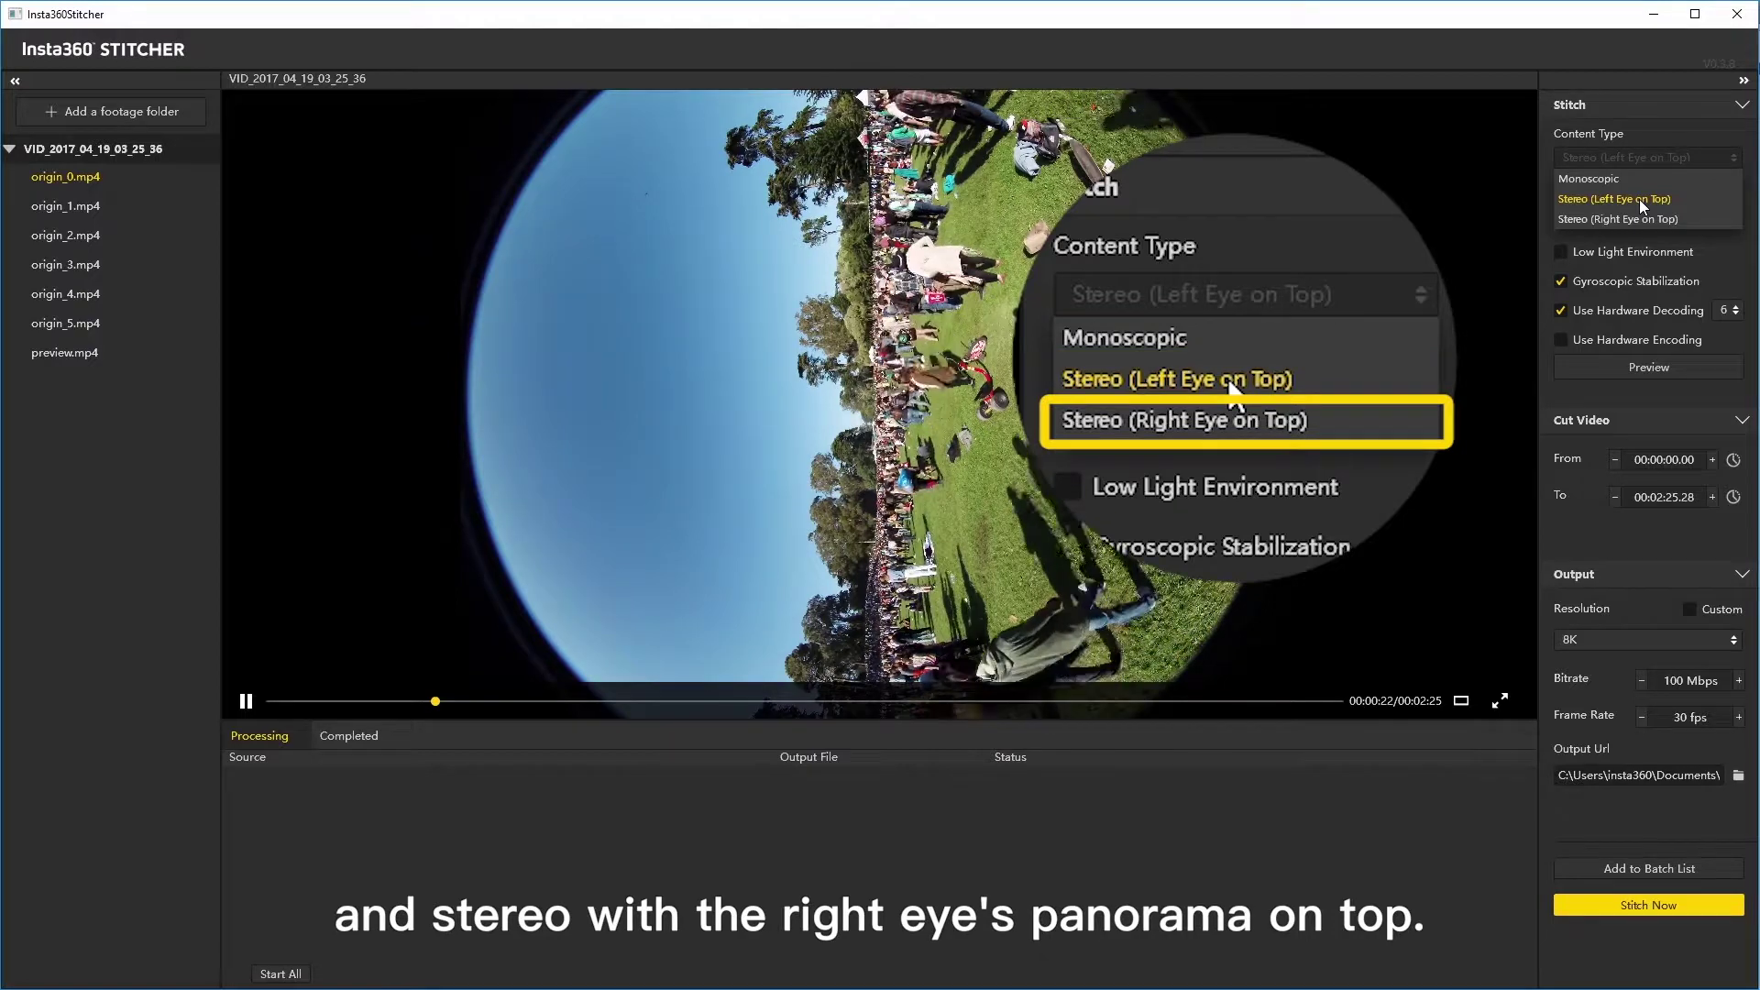
Keep Content Type as Stereo (Left Eye on Top).
click(1639, 200)
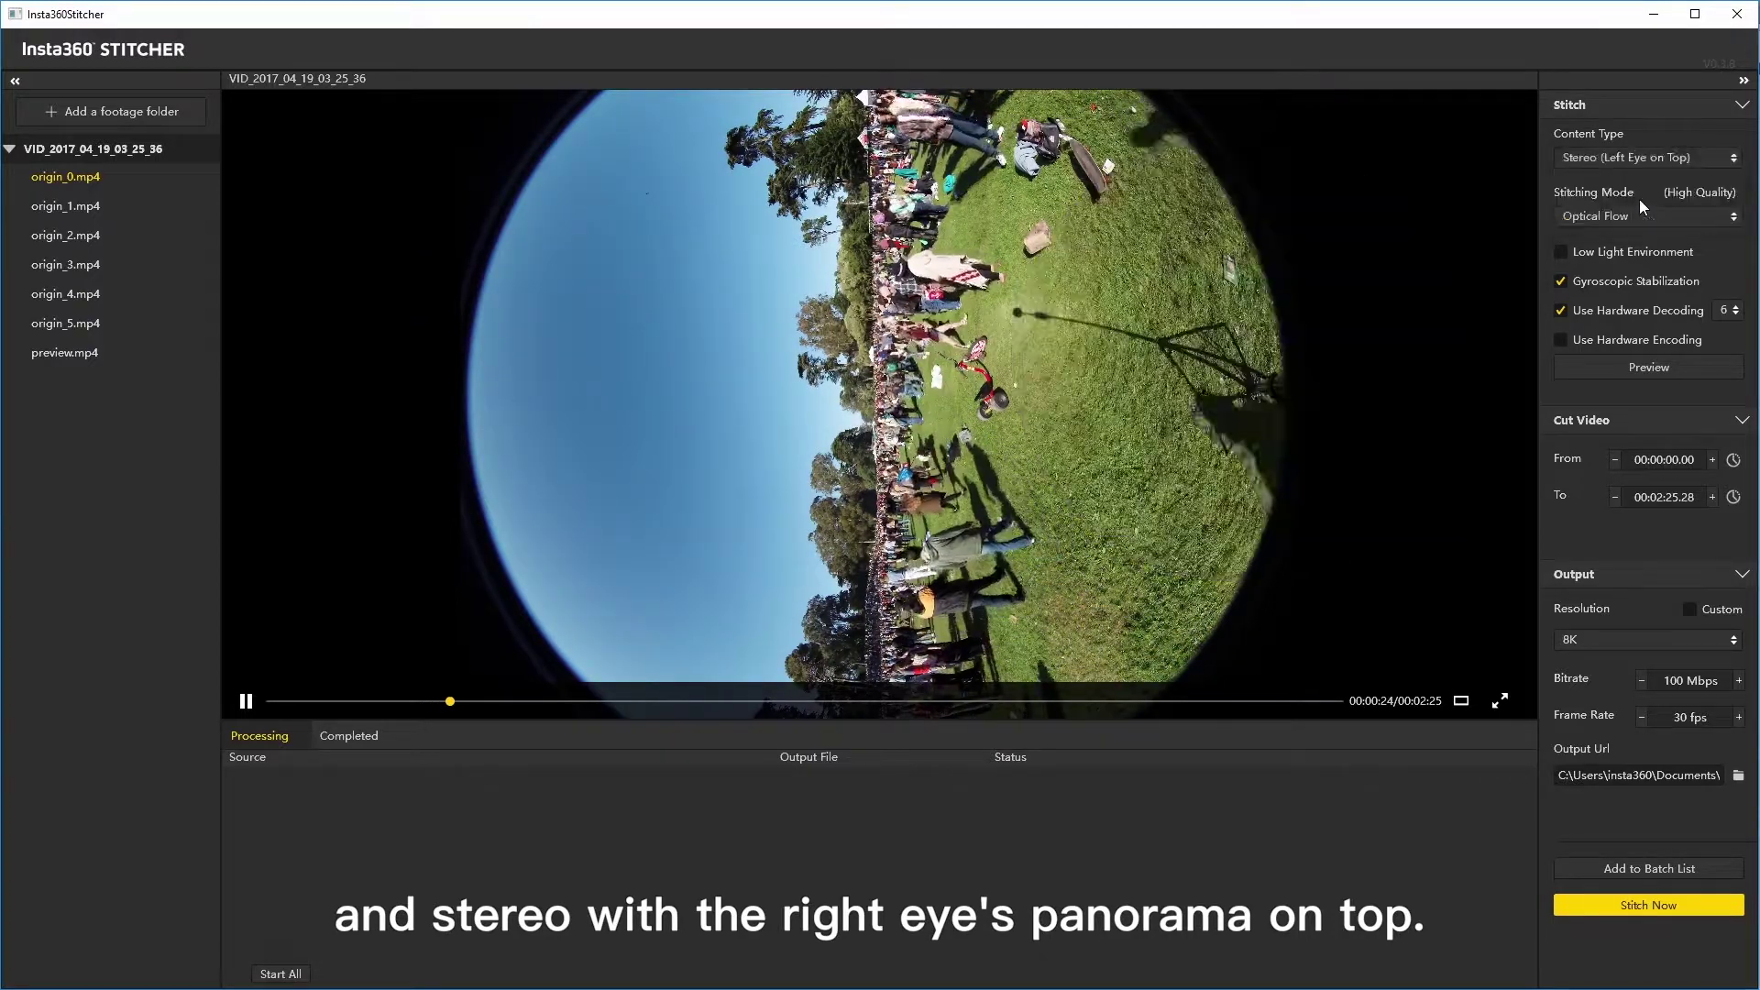
Keep Optical Flow selected as the stitching mode.
click(1637, 214)
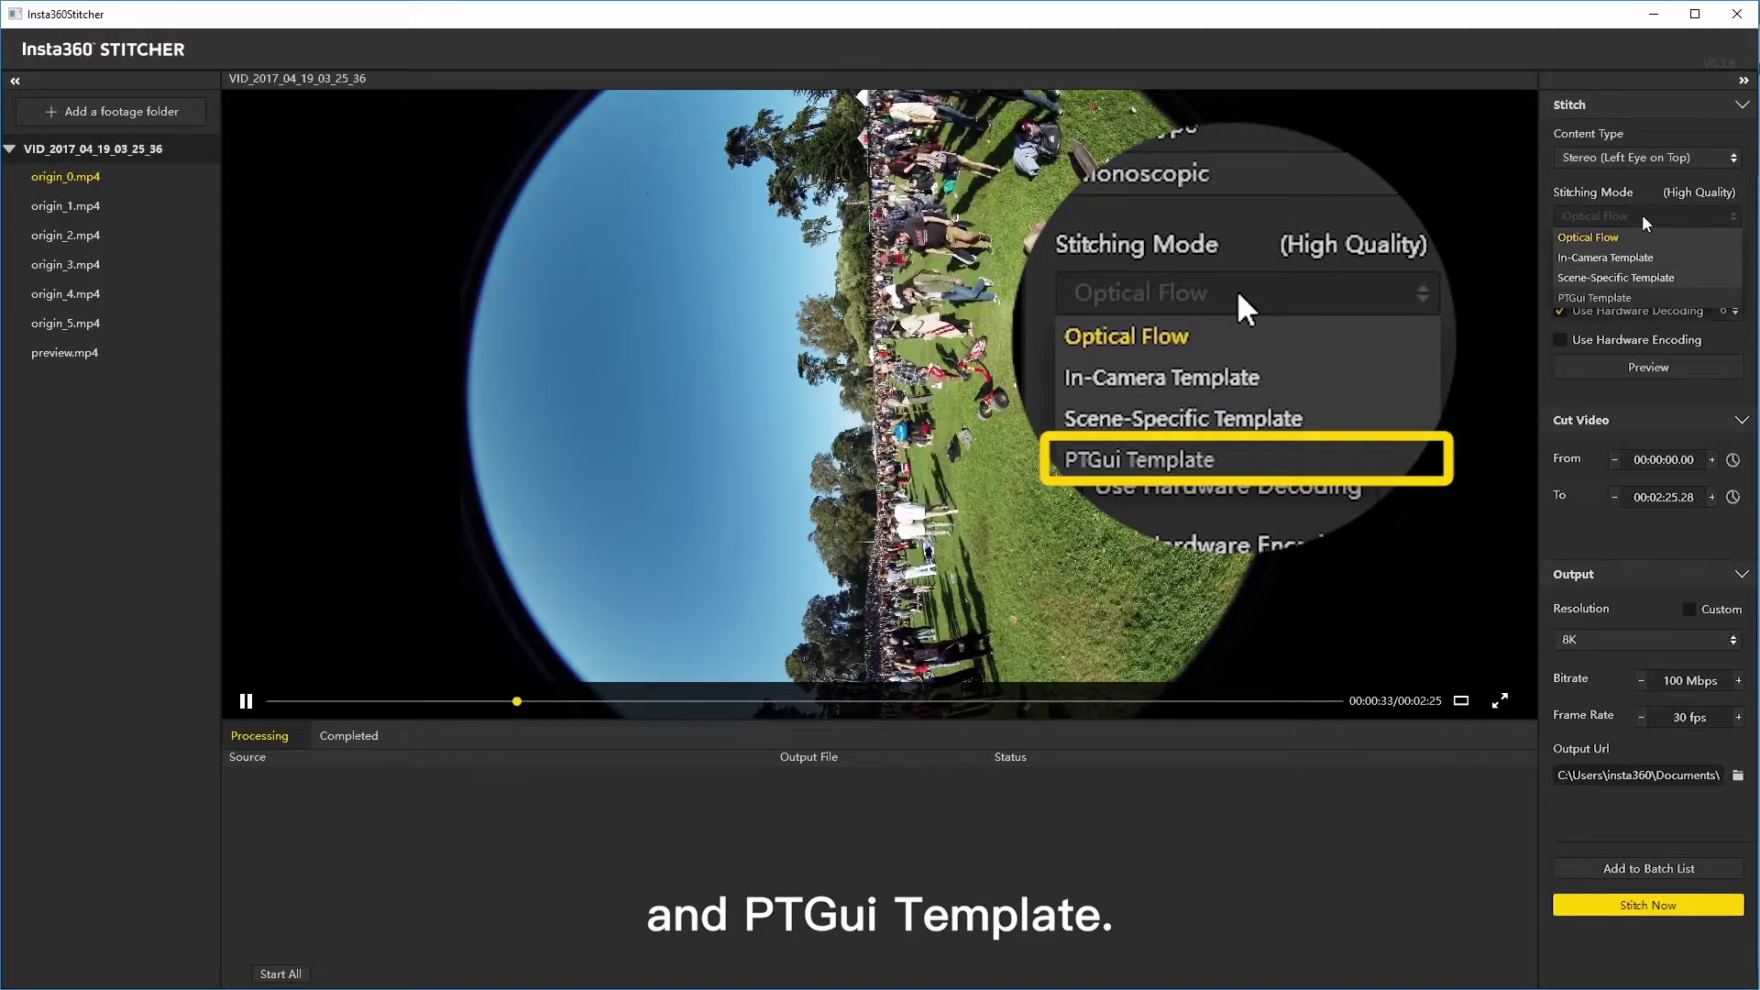
click(1648, 238)
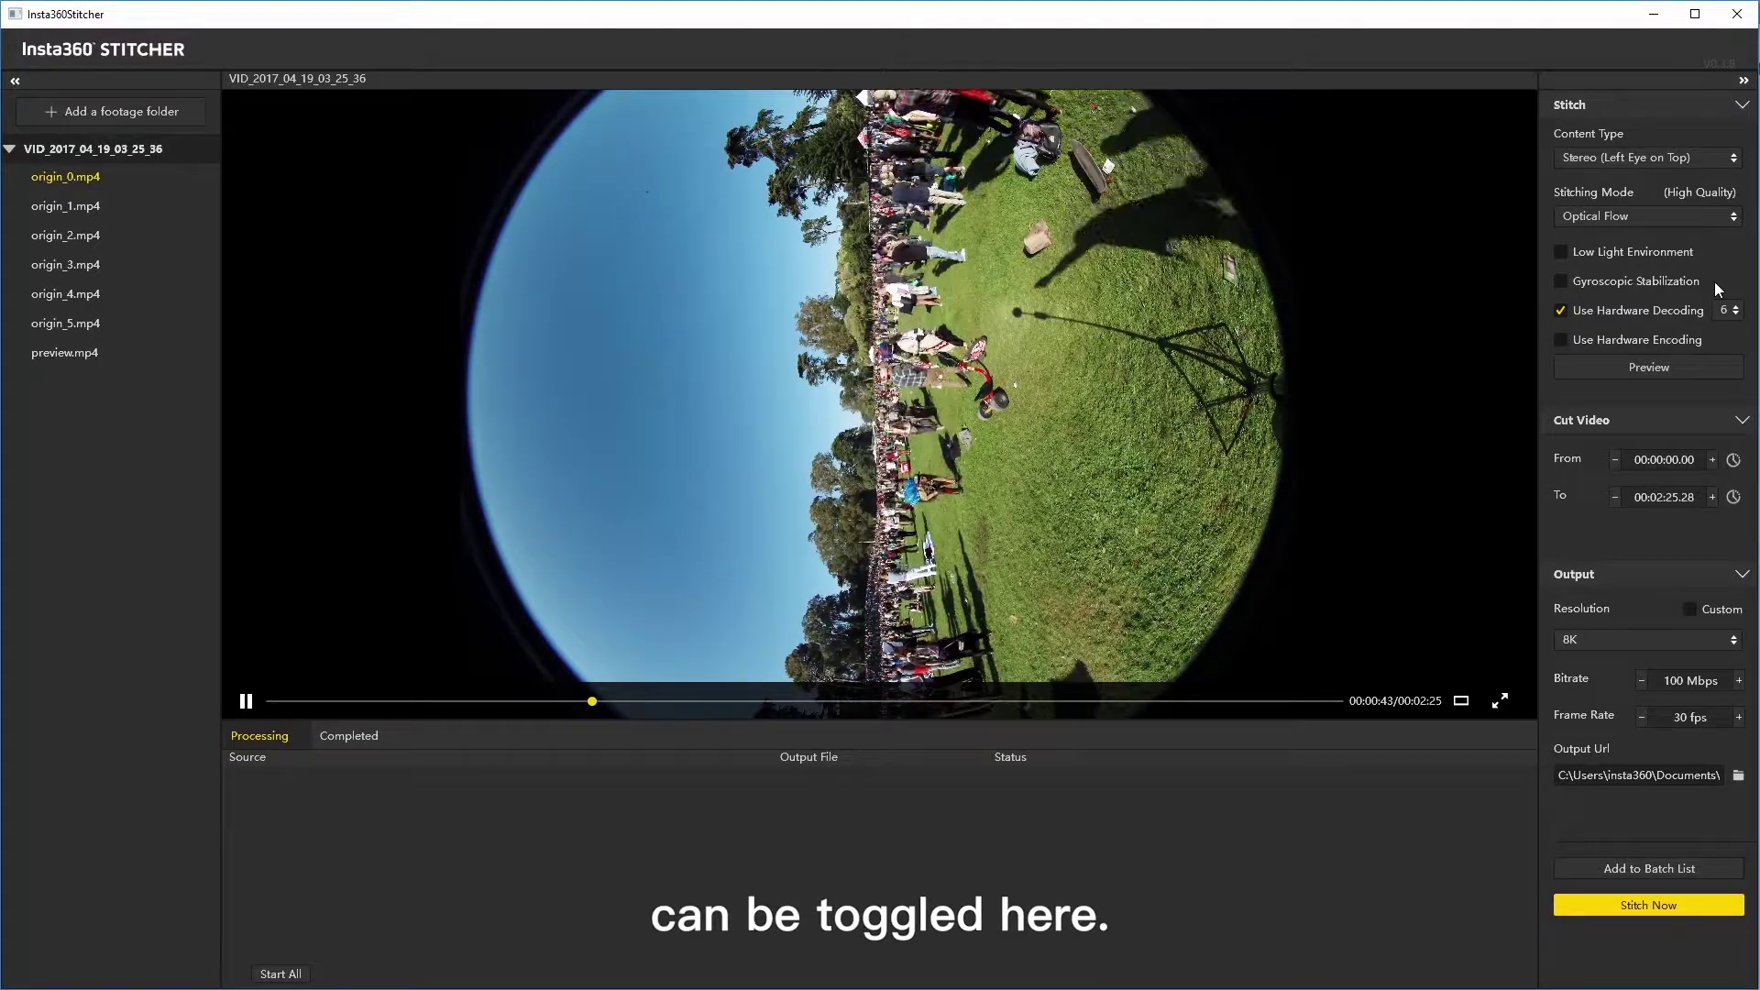
Set Use Hardware Decoding to 3.
click(1559, 310)
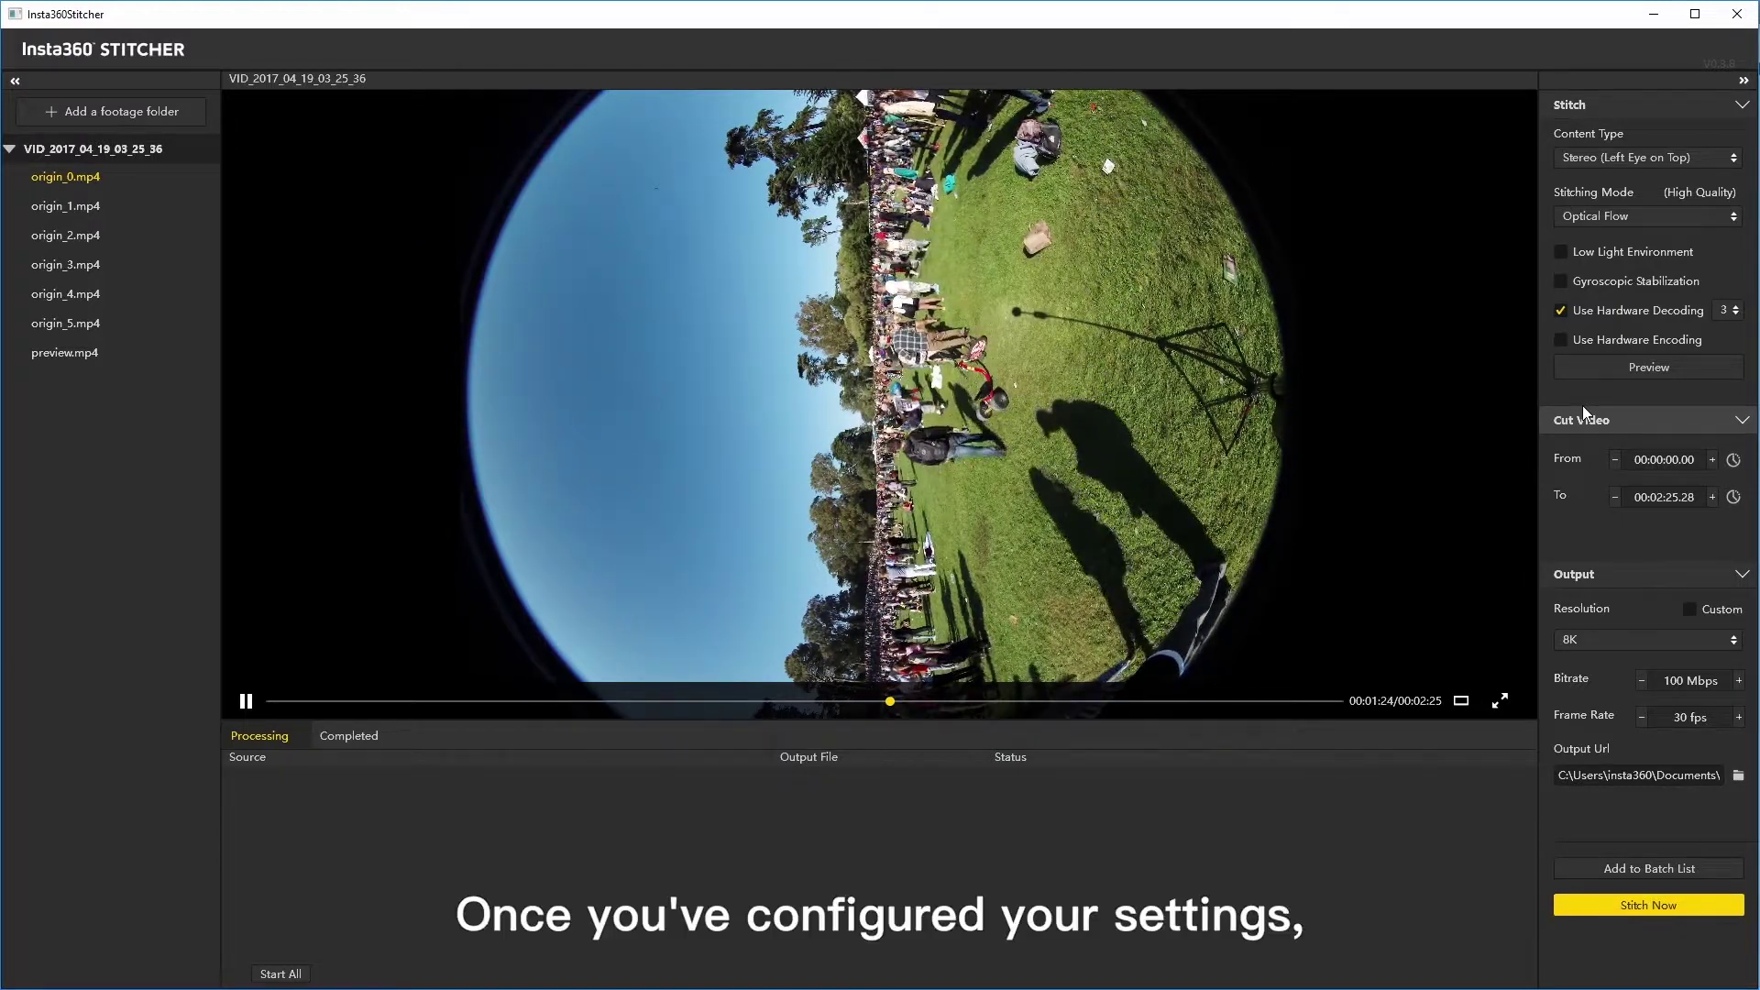
Preview the stitched stereo clip, look around in Flat view, then close the preview.
click(1621, 364)
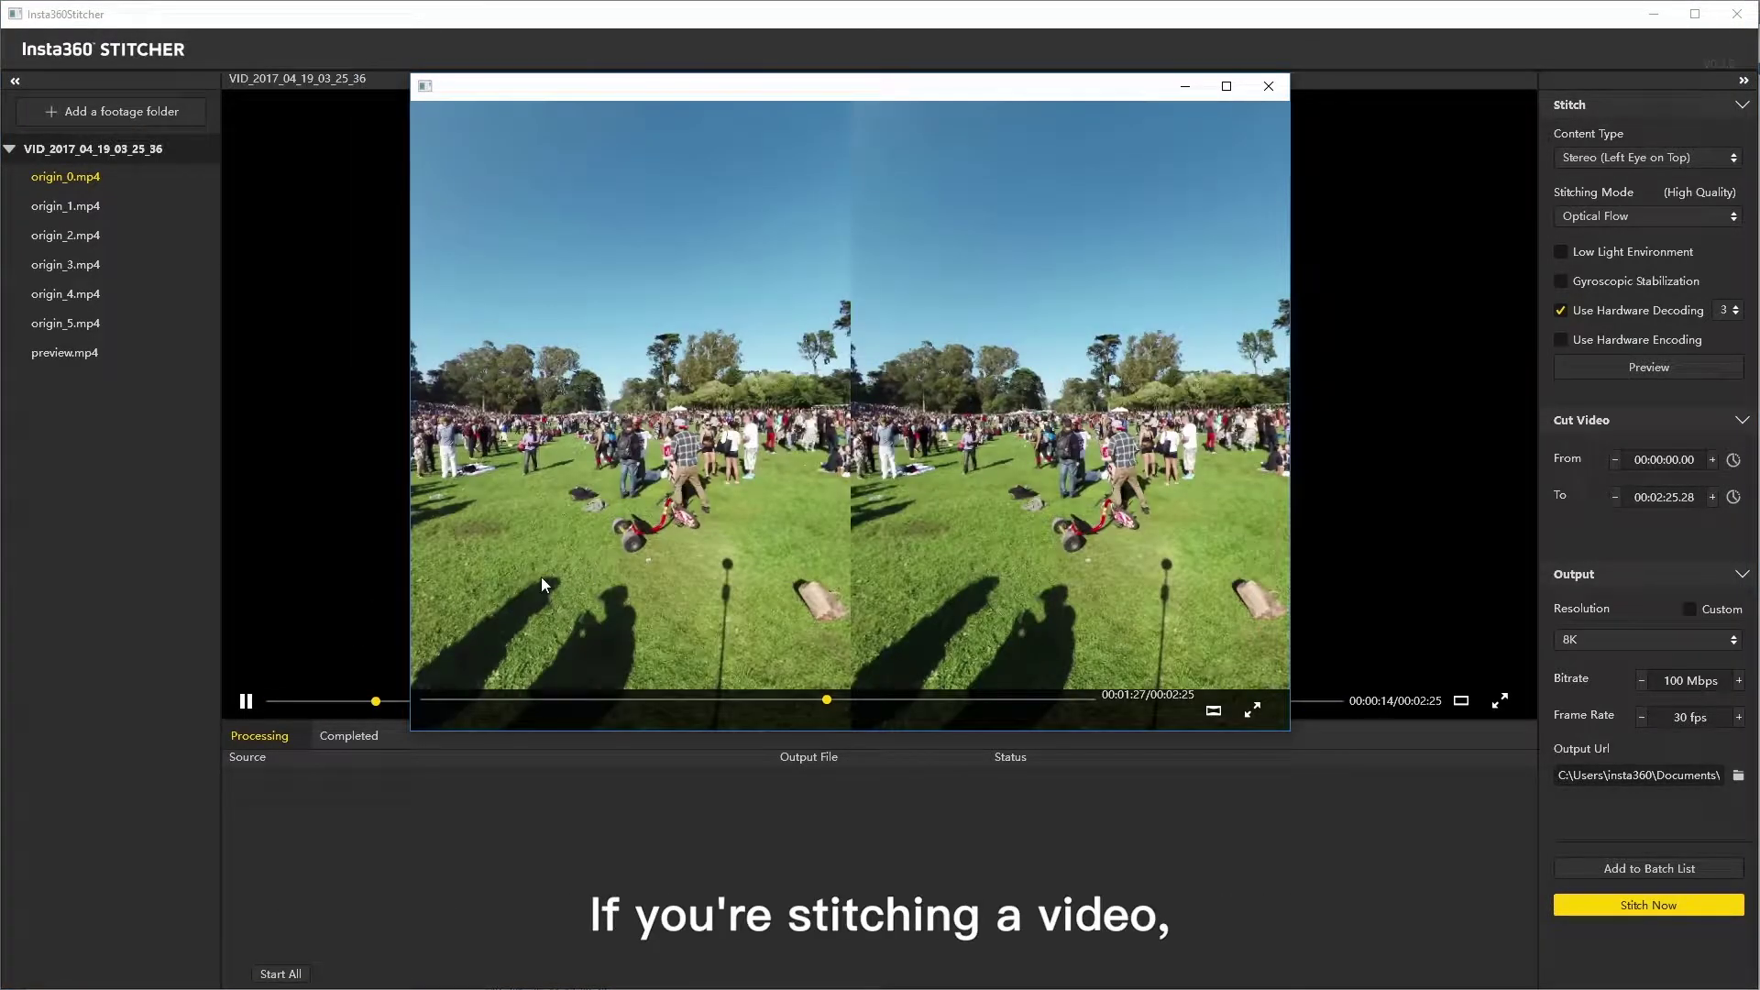
drag(541, 583, 1223, 597)
click(1213, 712)
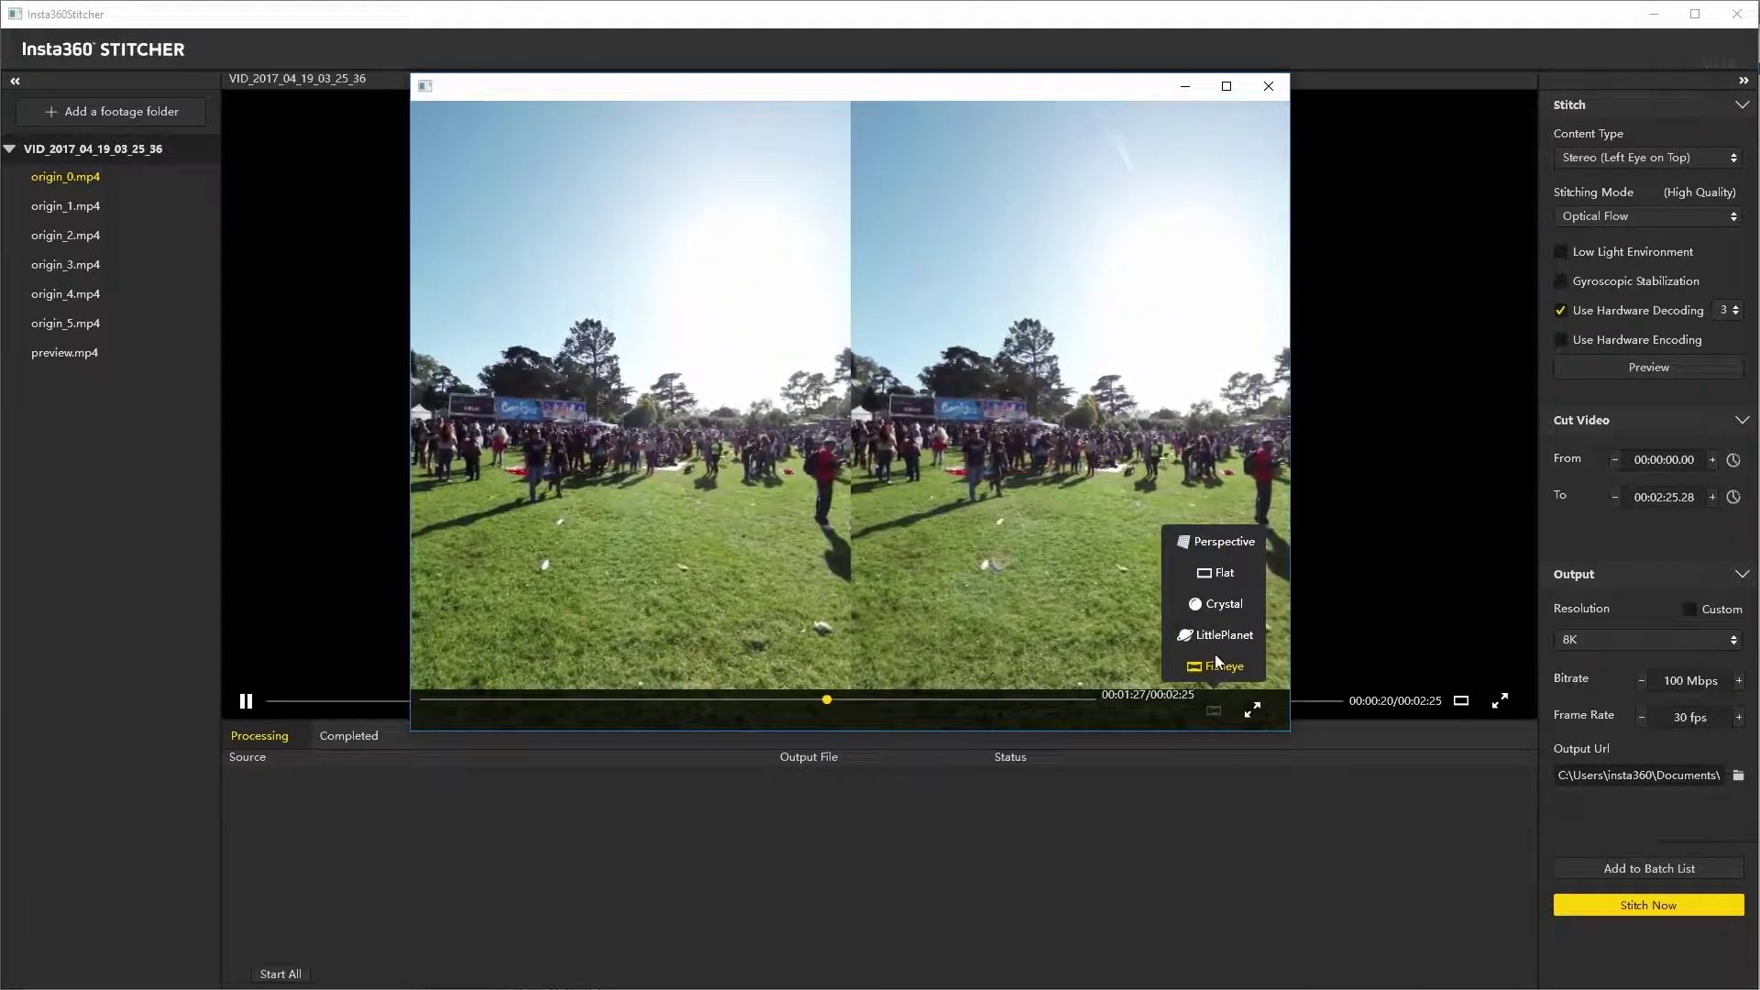
click(1219, 574)
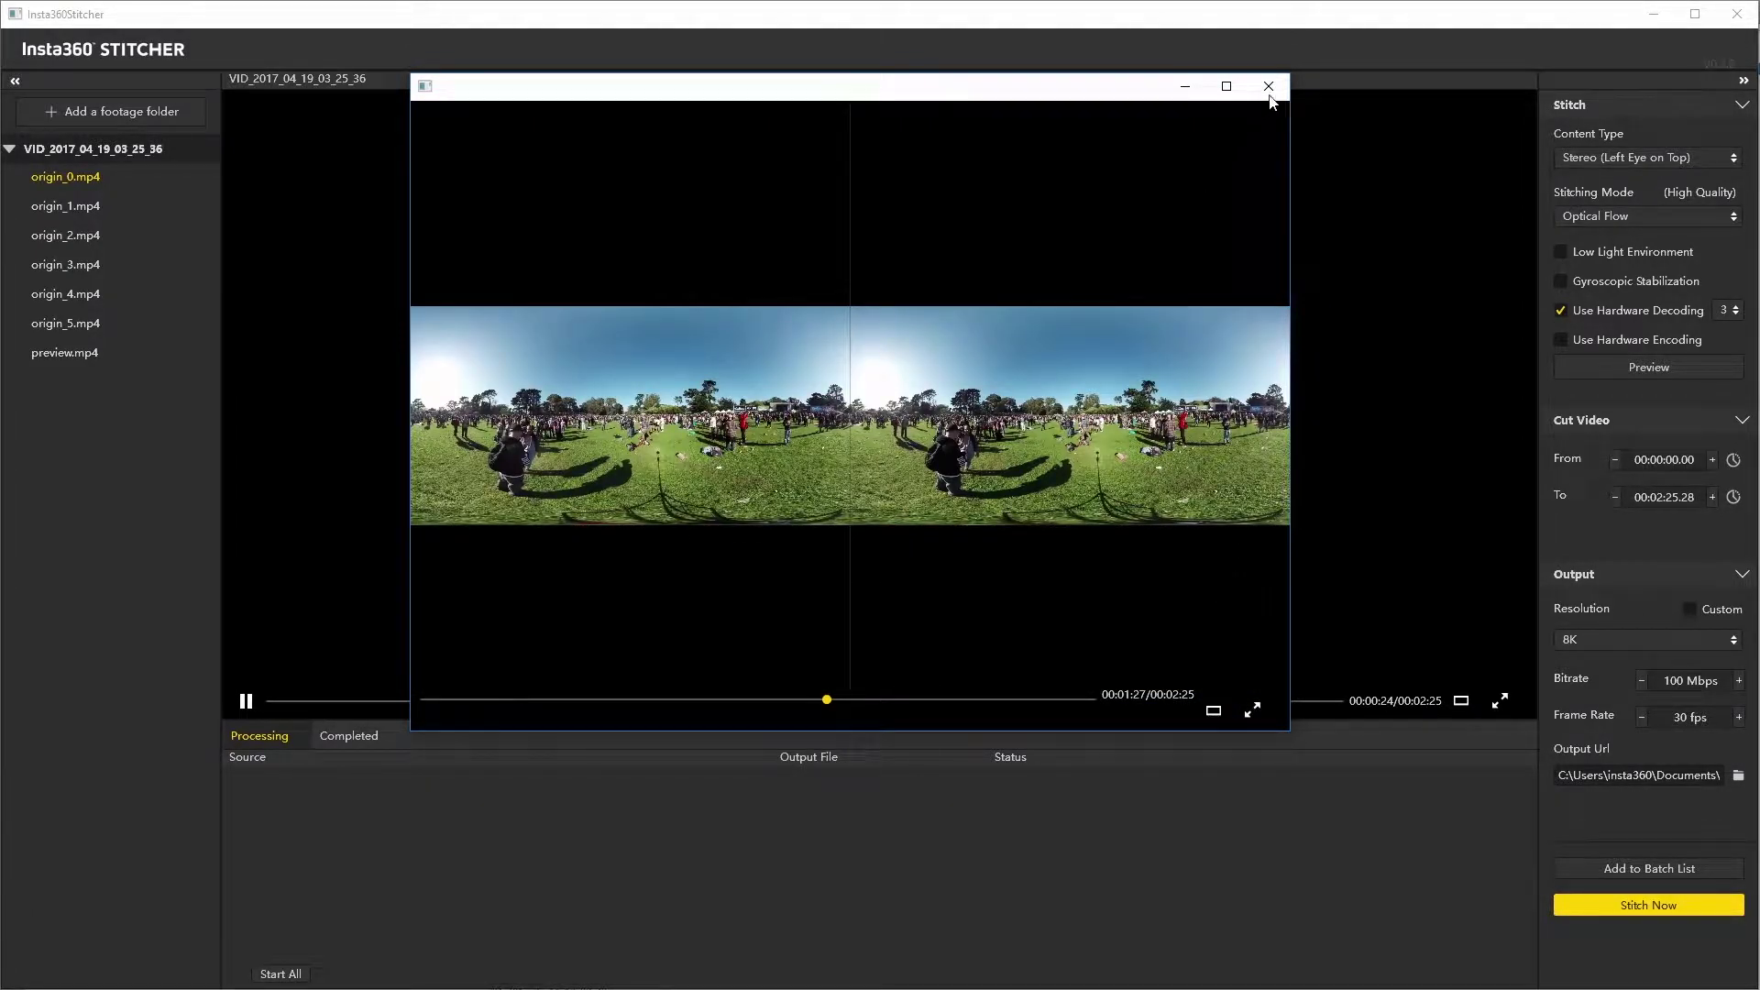
click(1353, 32)
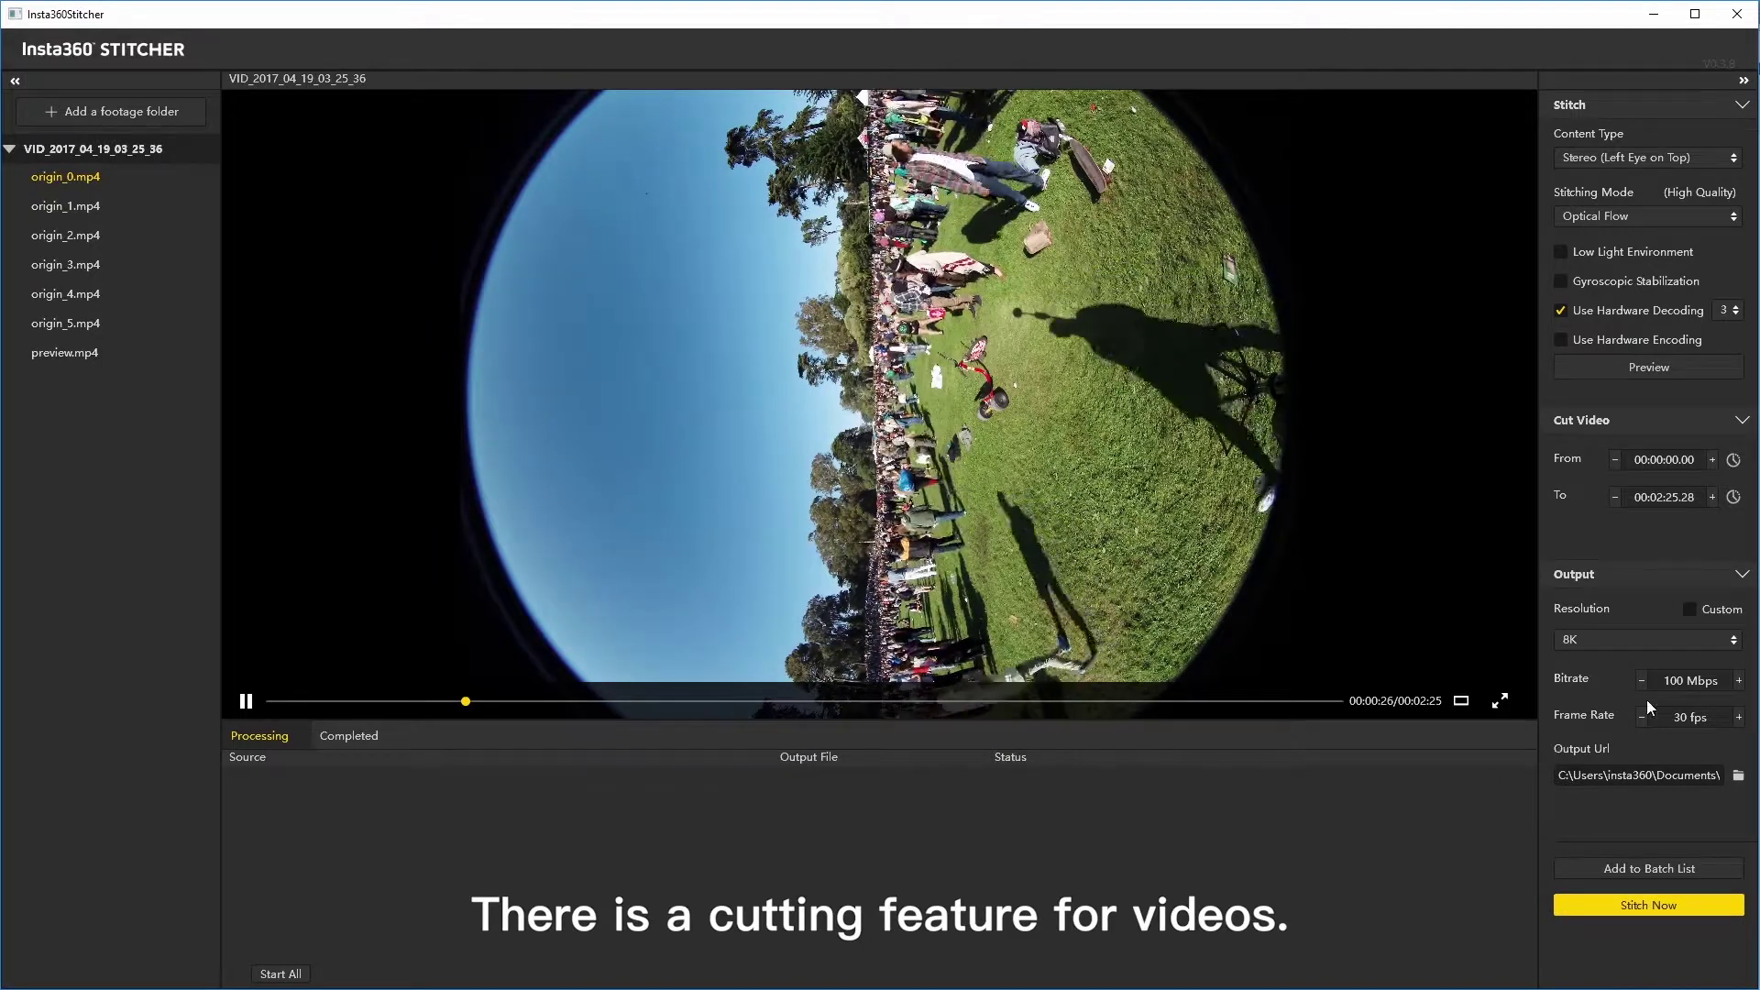
Trim the clip to 00:00:29.00–00:00:32.40 and set a custom 6400 × 6400 output resolution.
click(1733, 459)
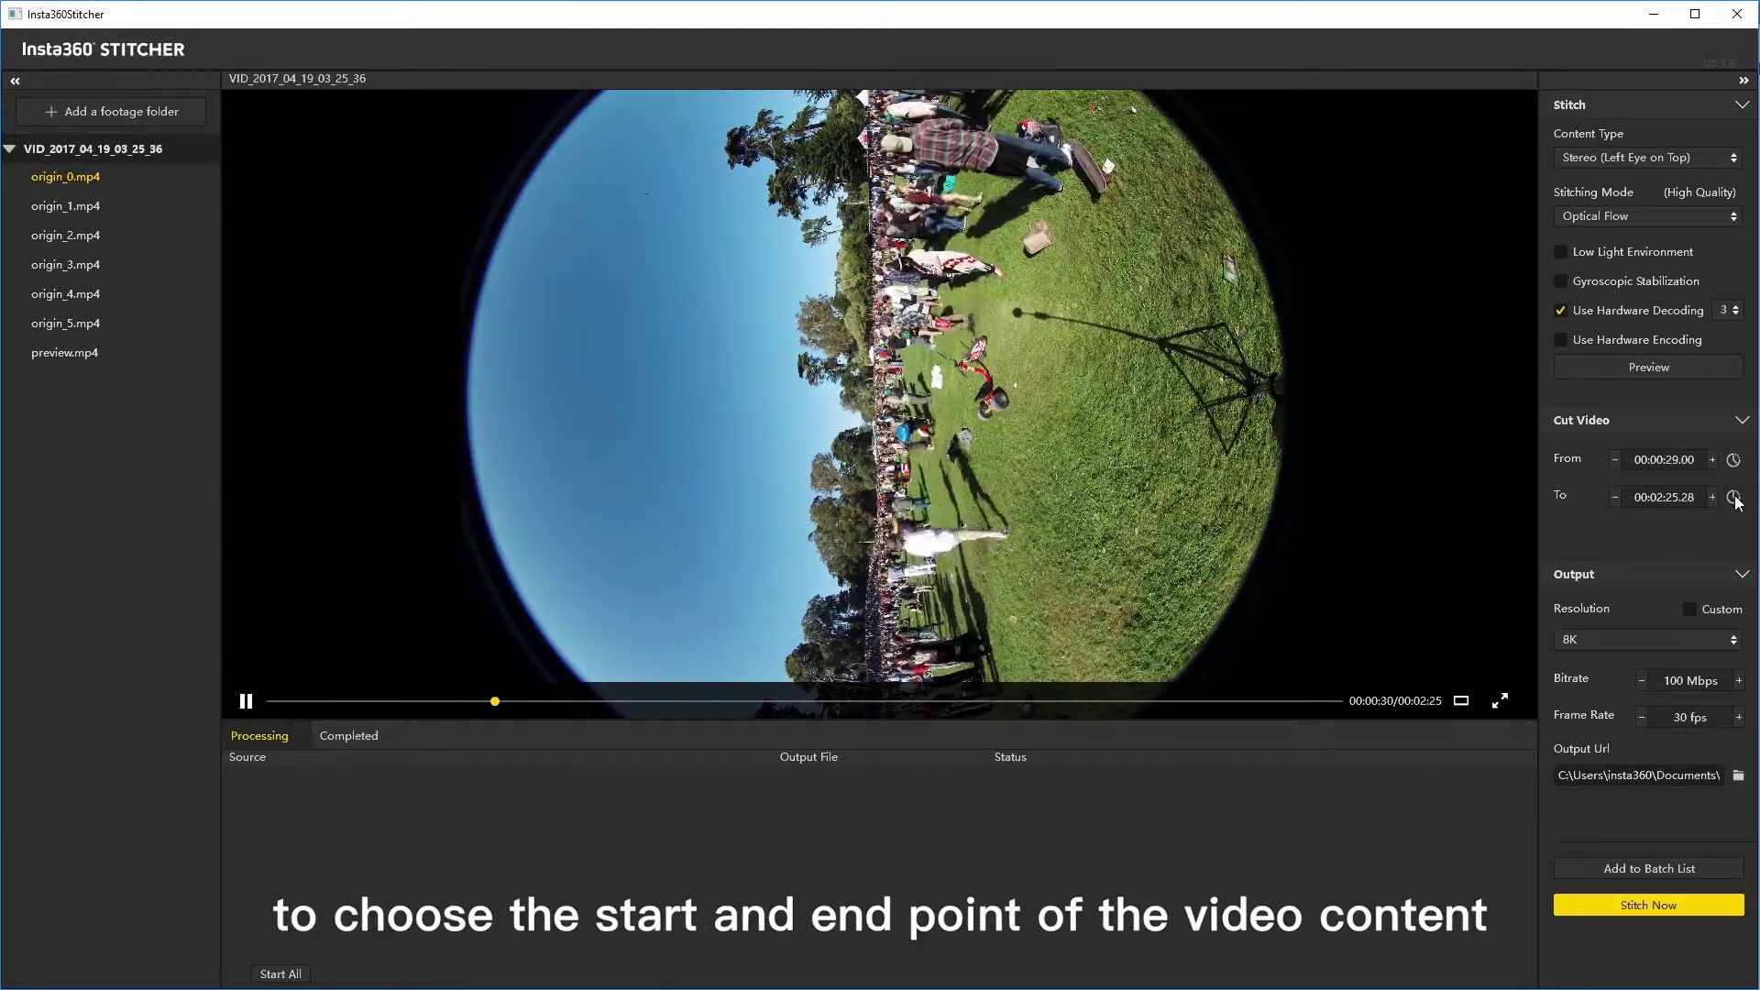
click(1733, 497)
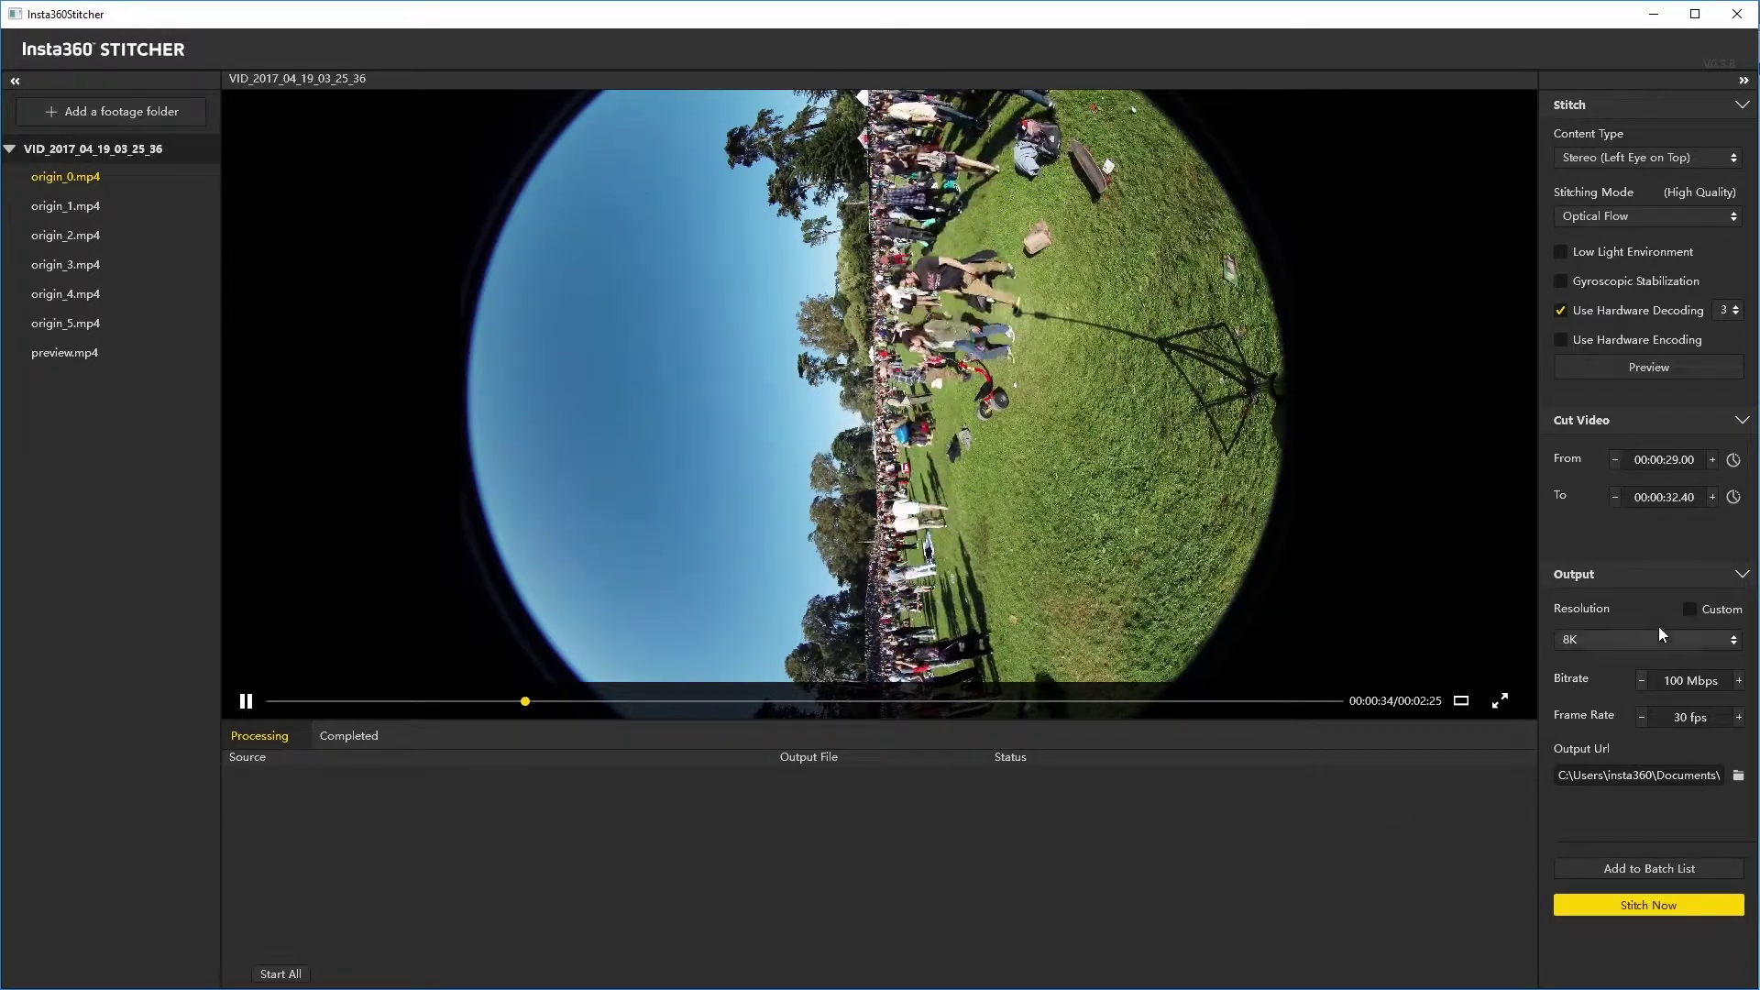
click(1675, 634)
click(1621, 680)
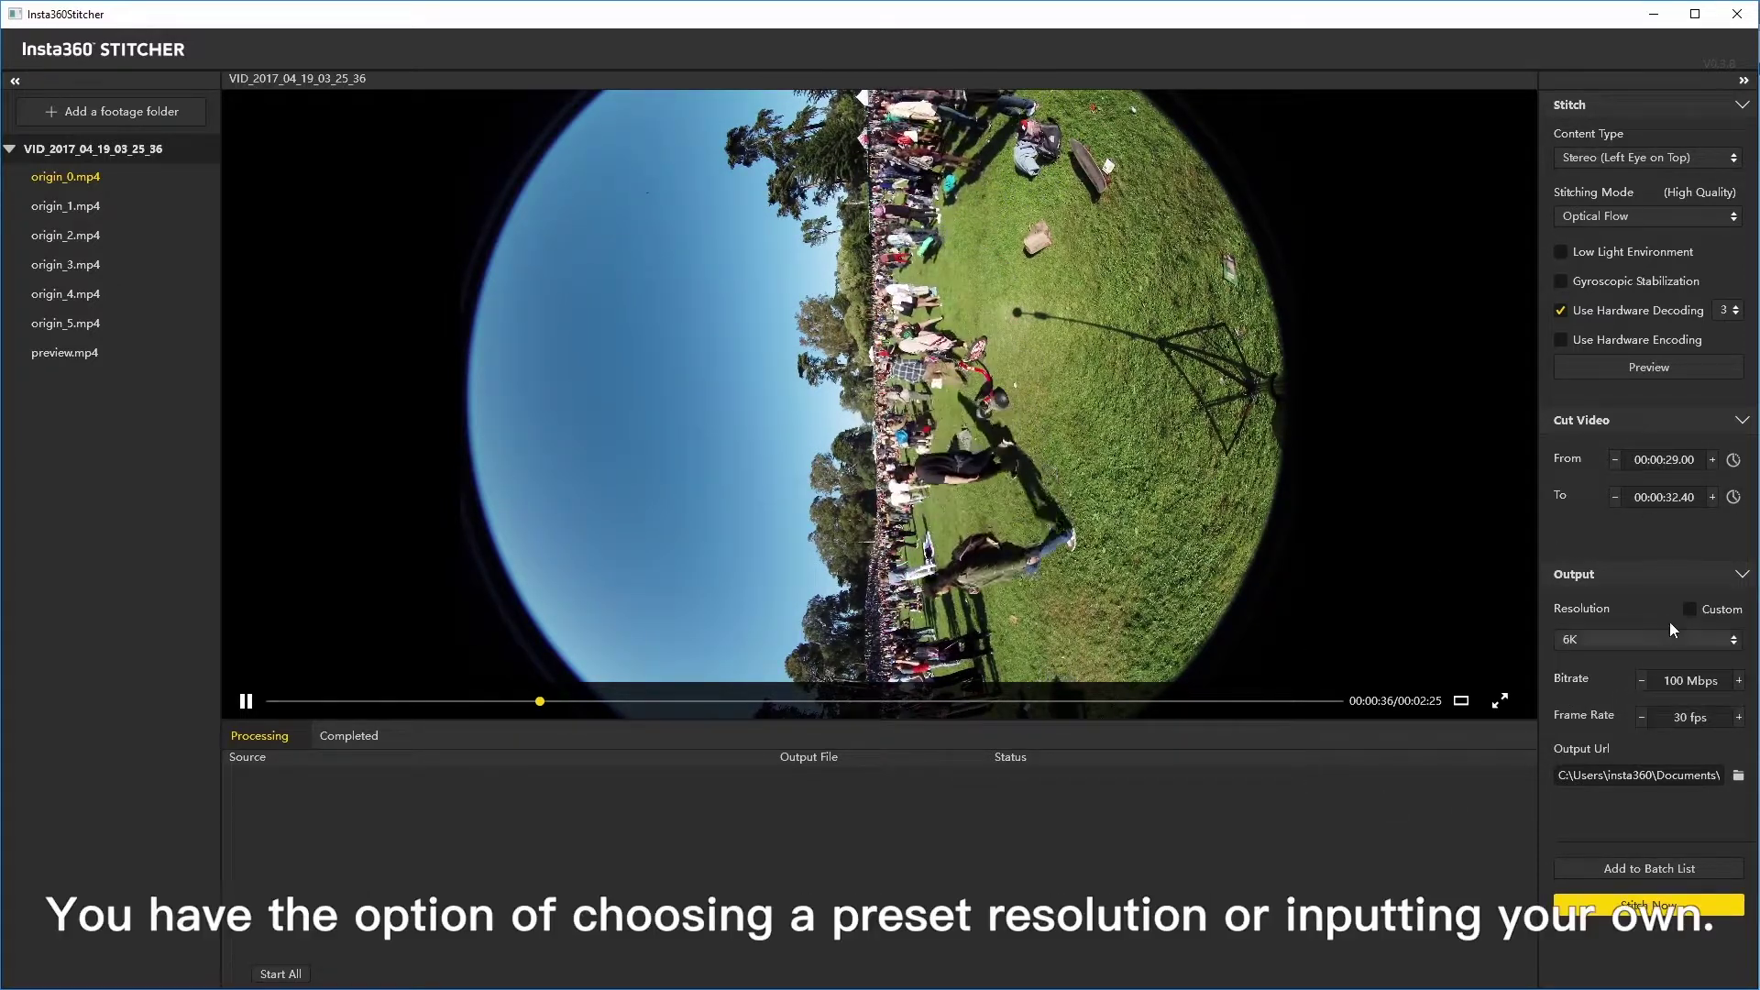
click(1689, 609)
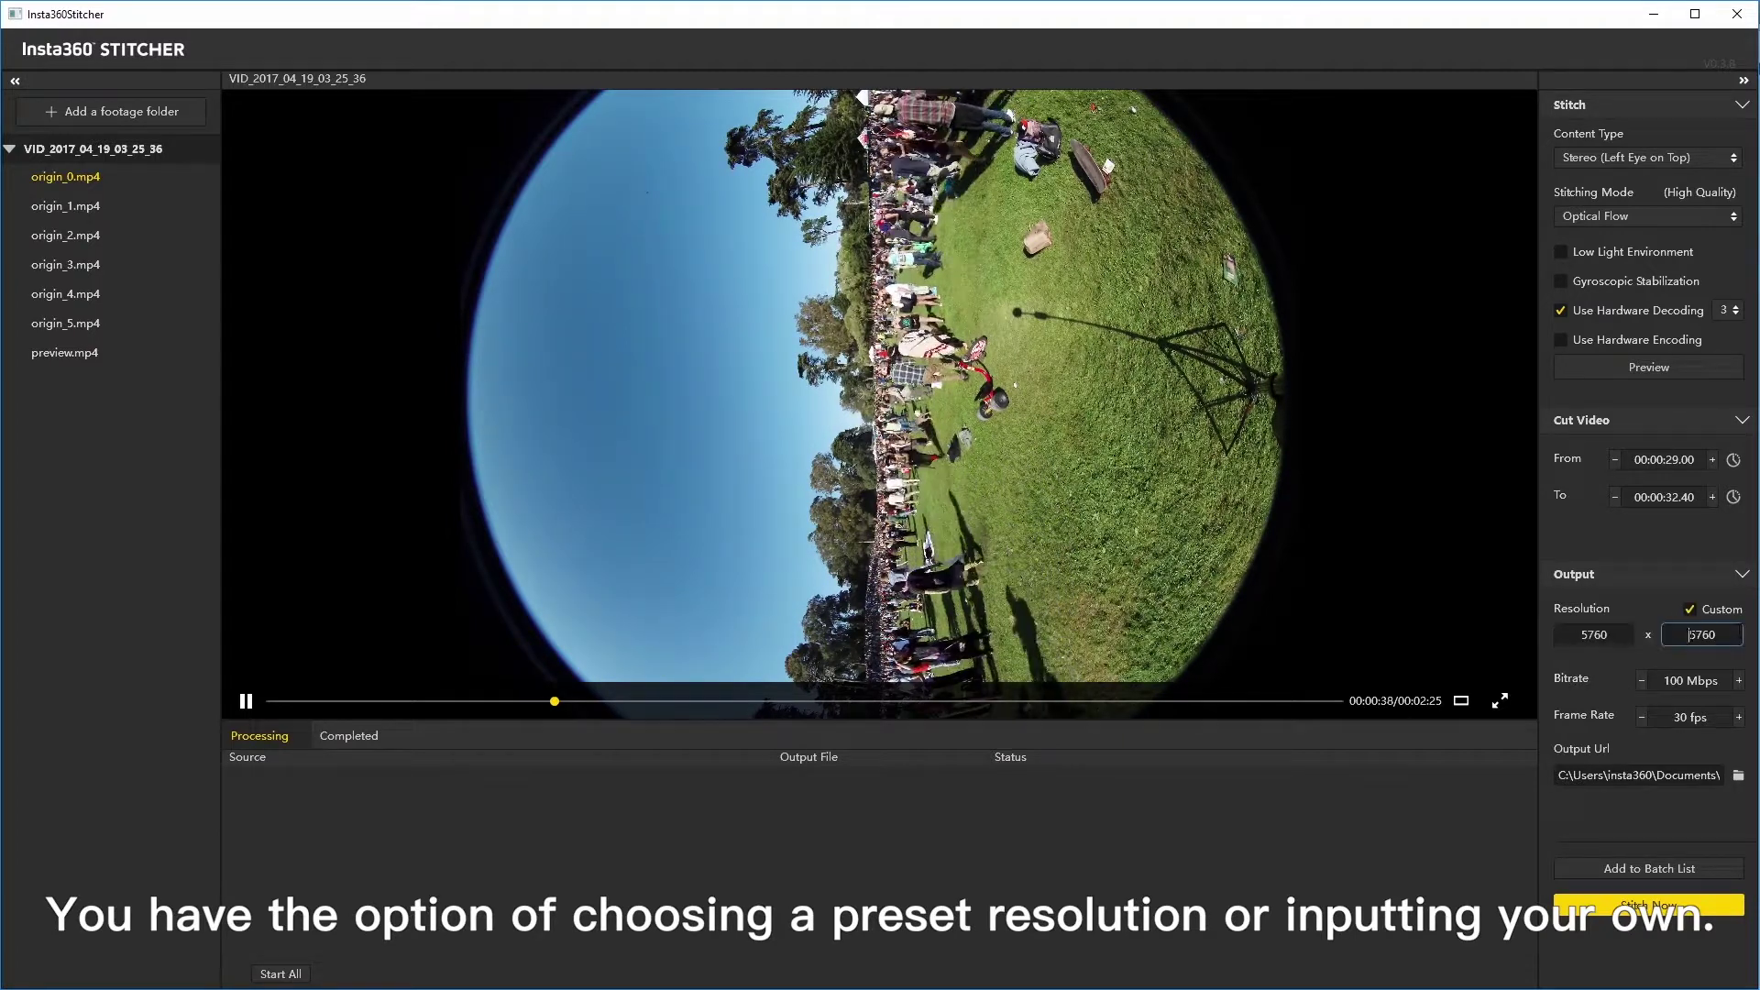
drag(1689, 634, 1755, 656)
text(6400)
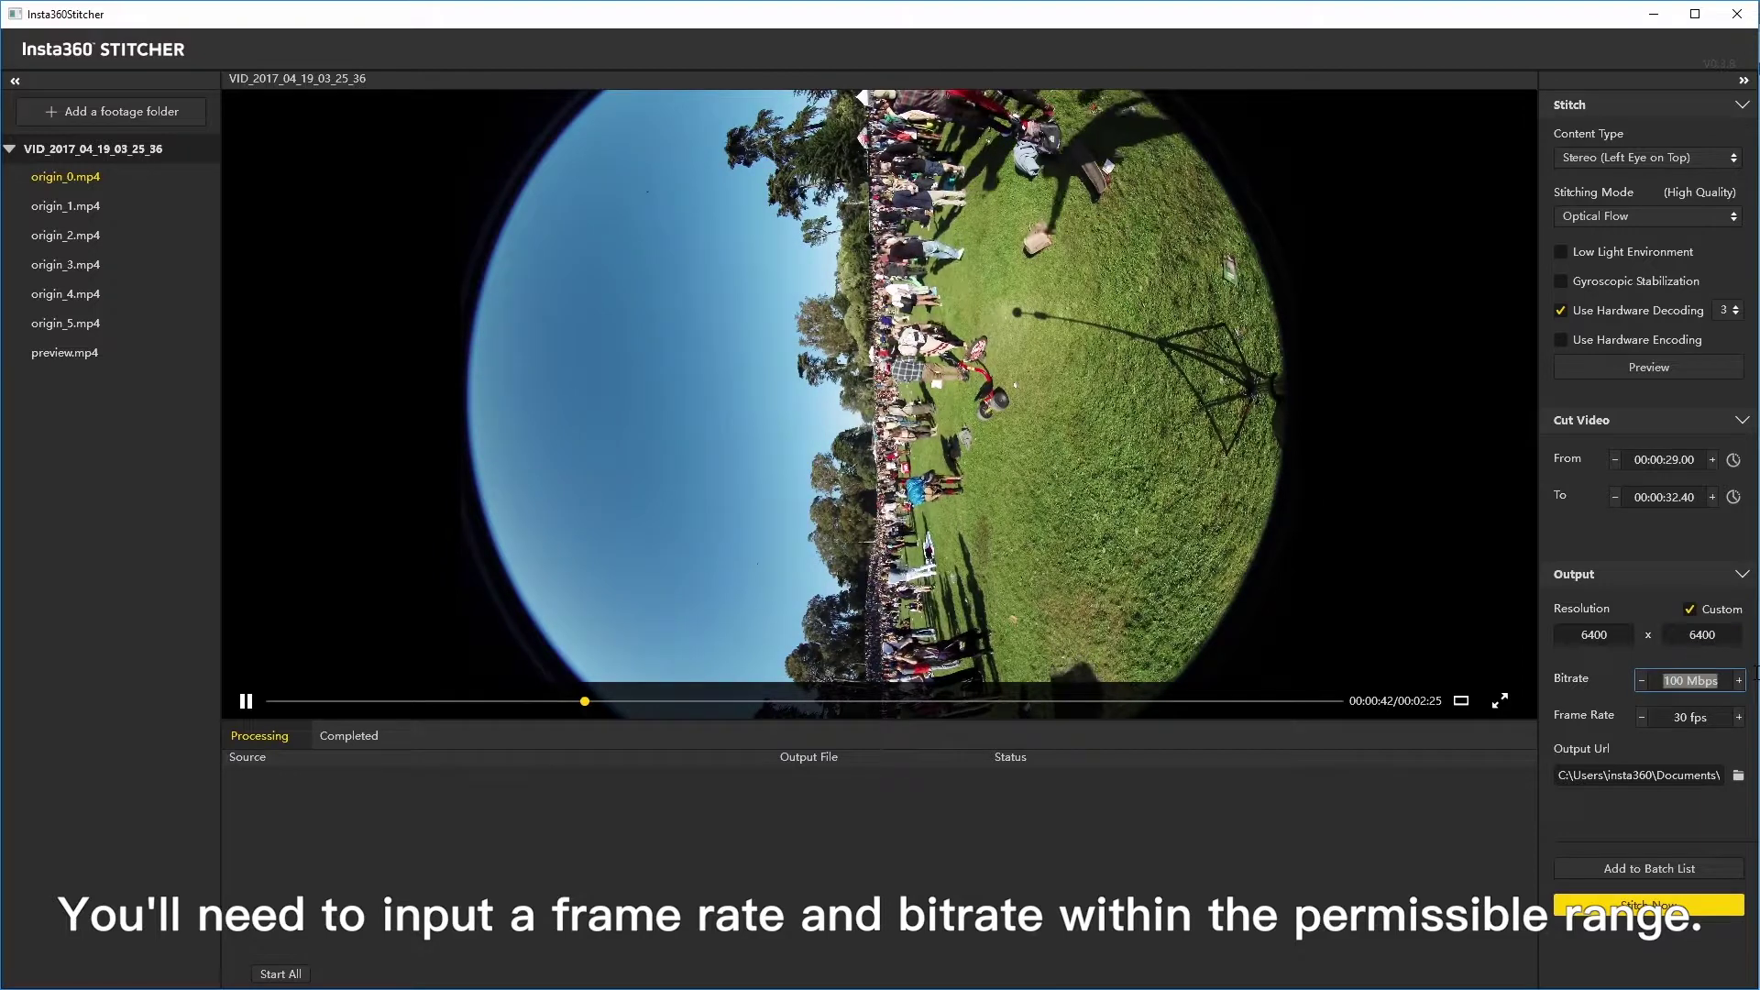
key(Tab)
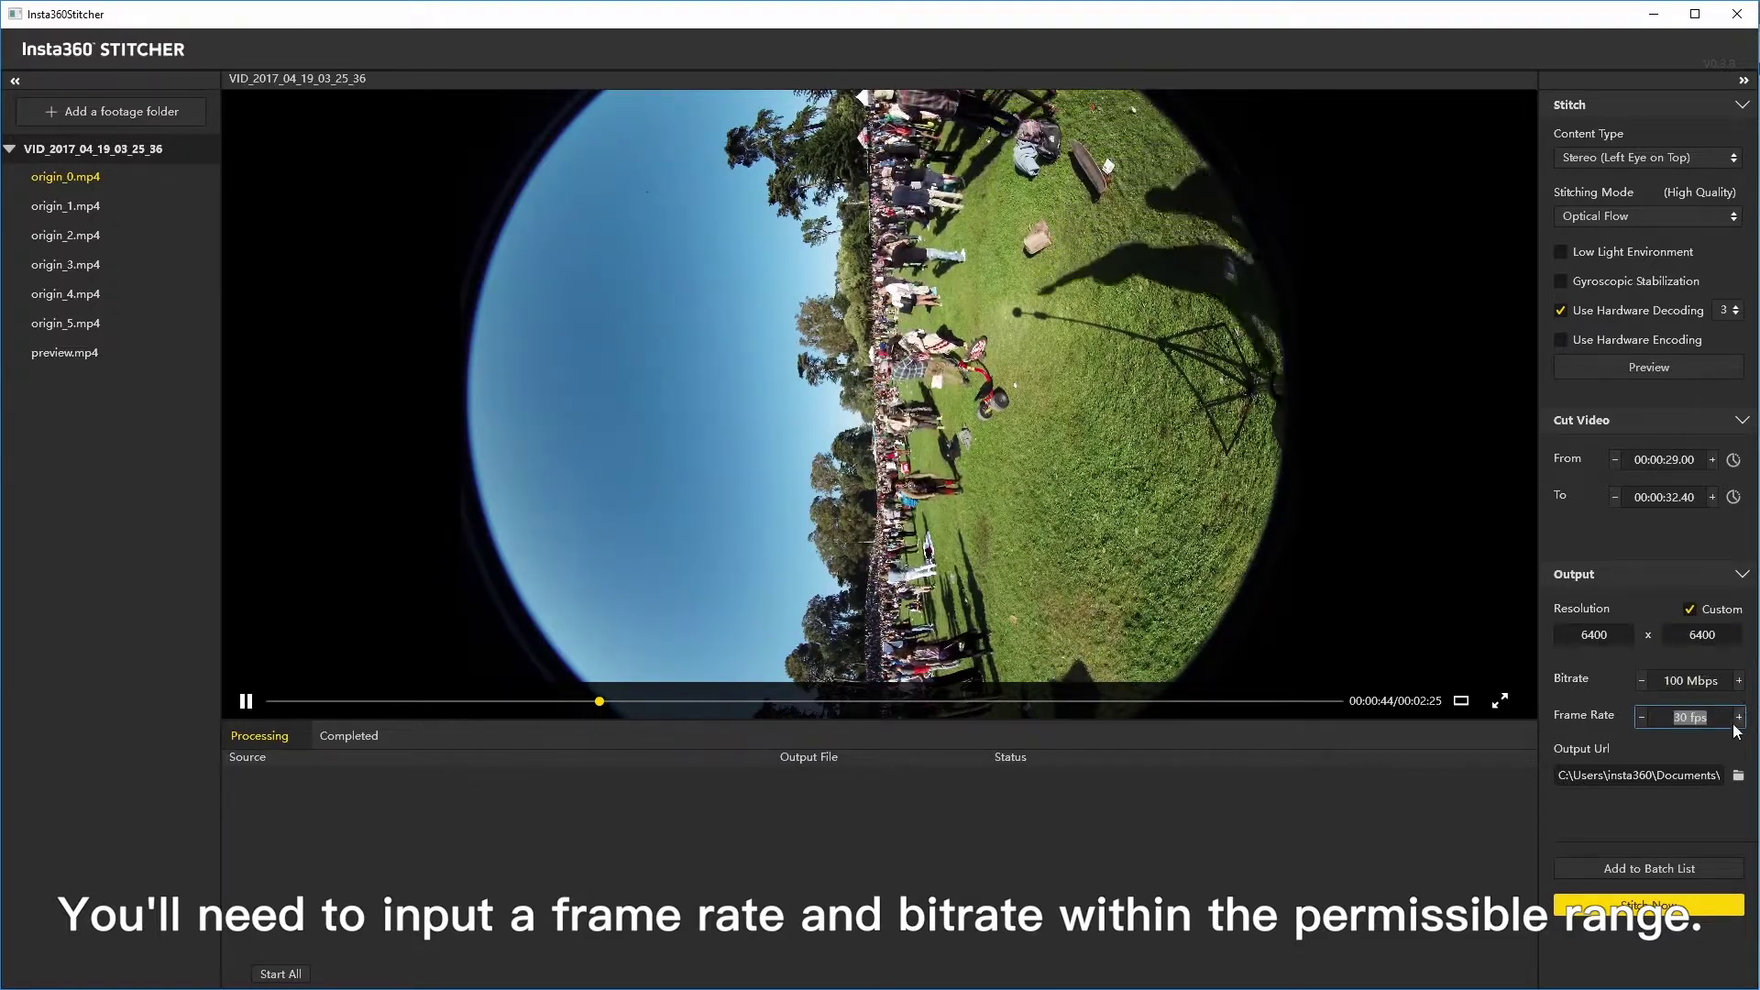
Save output to G:\footages and add VID_2017_04_19_03_25_36 to the batch list.
click(1737, 775)
click(83, 442)
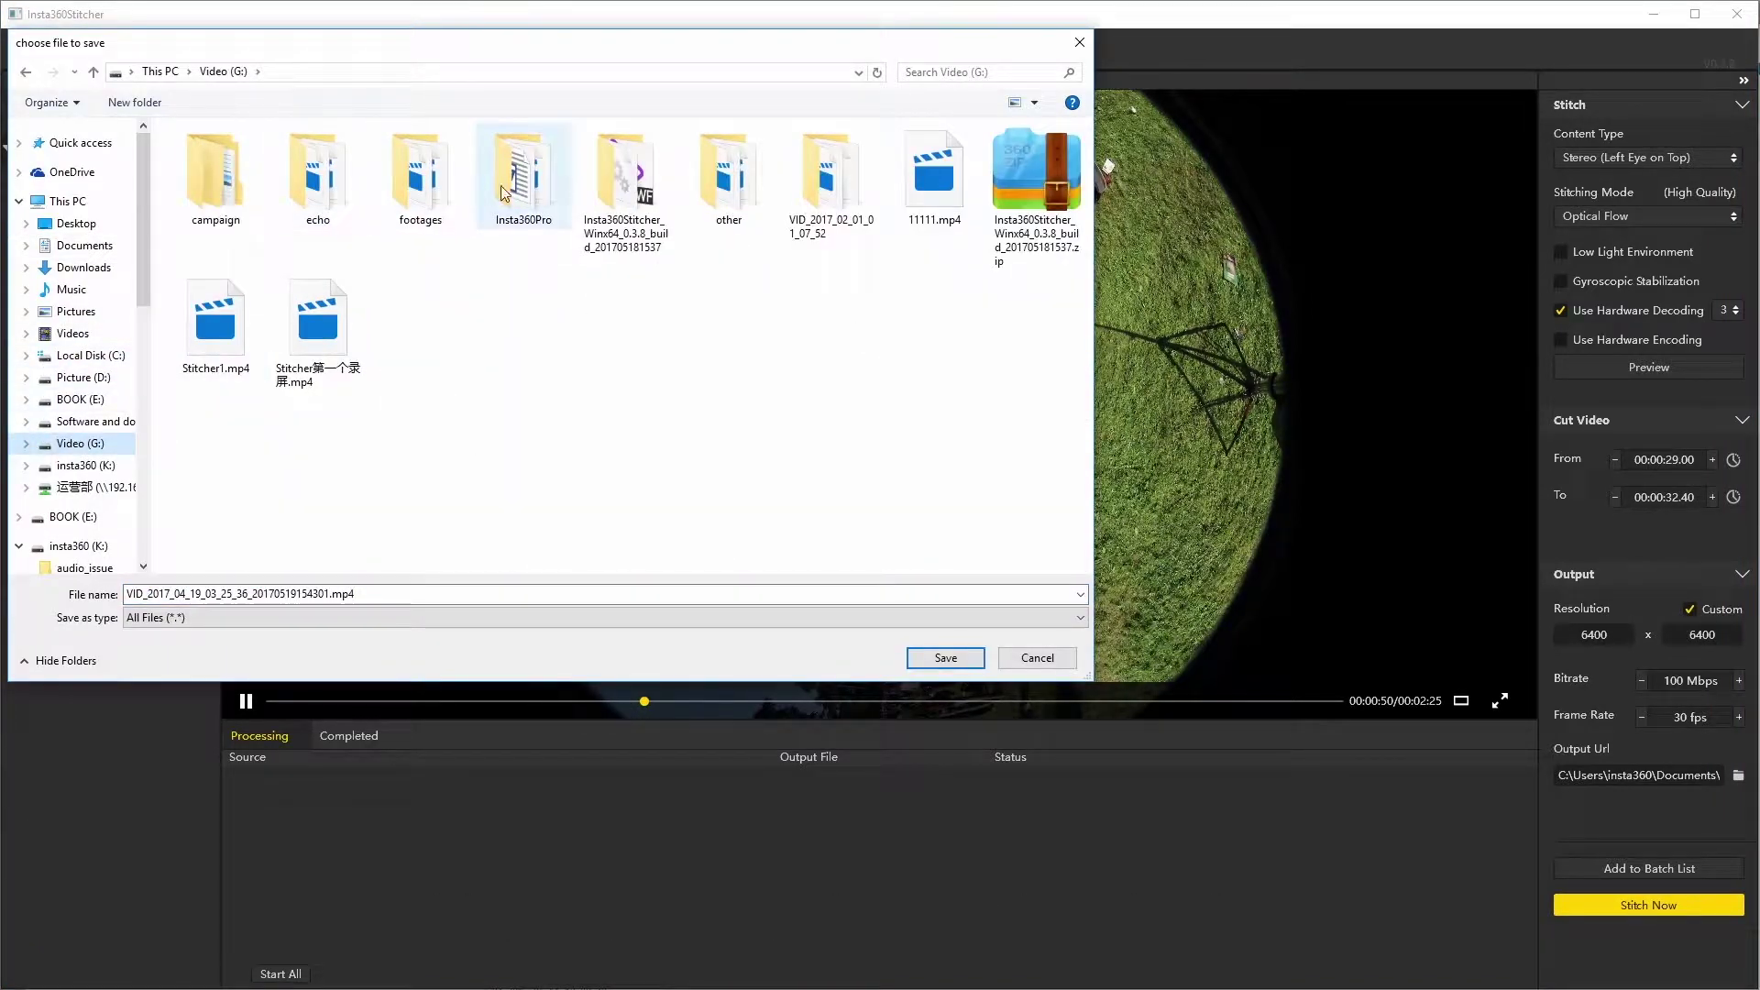
double_click(417, 175)
click(927, 658)
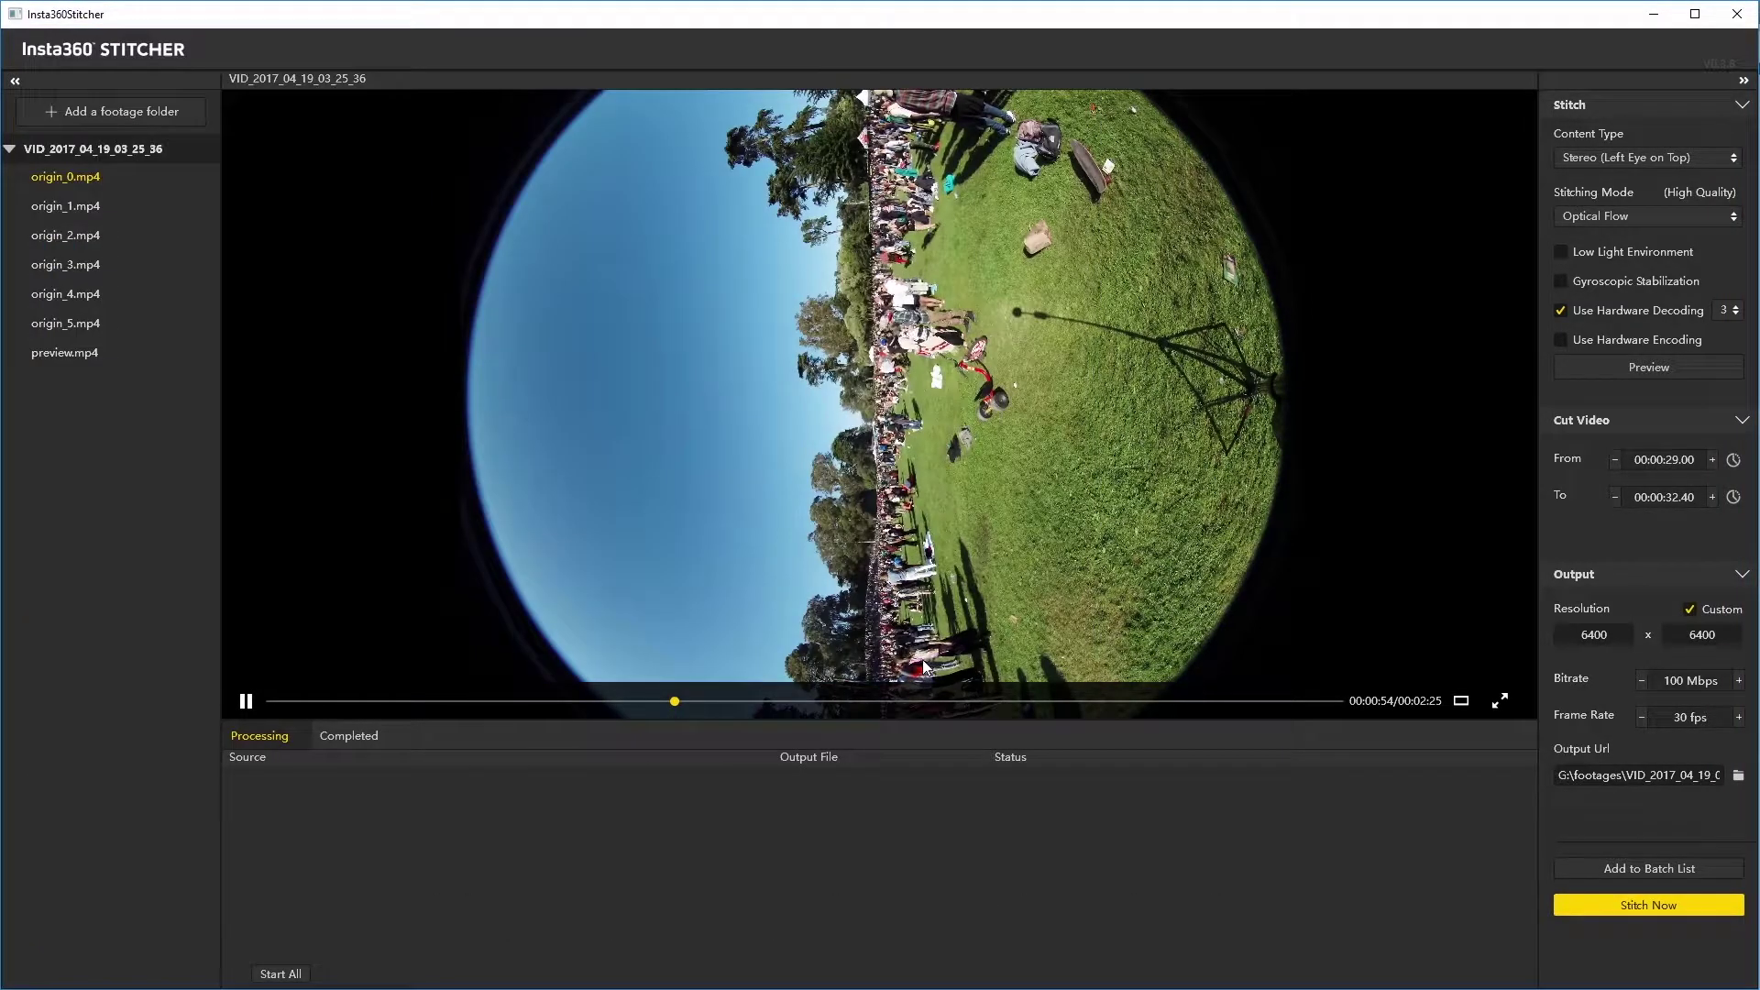
click(1626, 867)
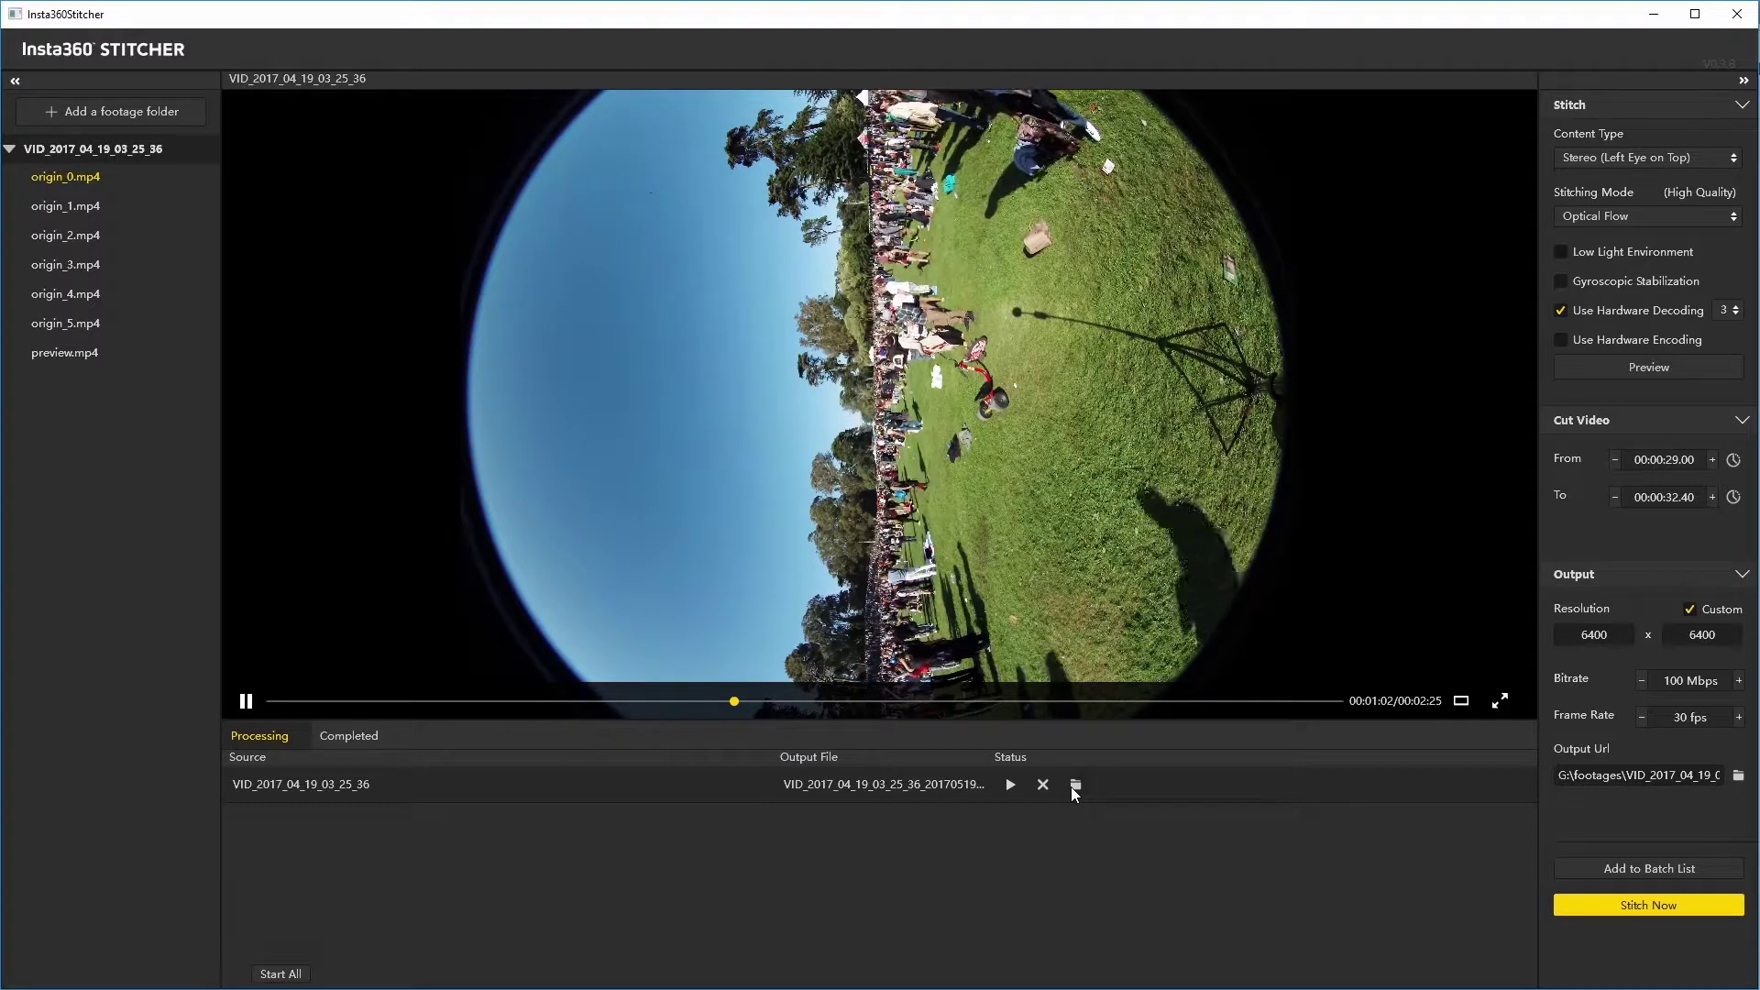
Run the queued stitching task, check its log, then find the output mp4 in G:\footages.
click(1009, 785)
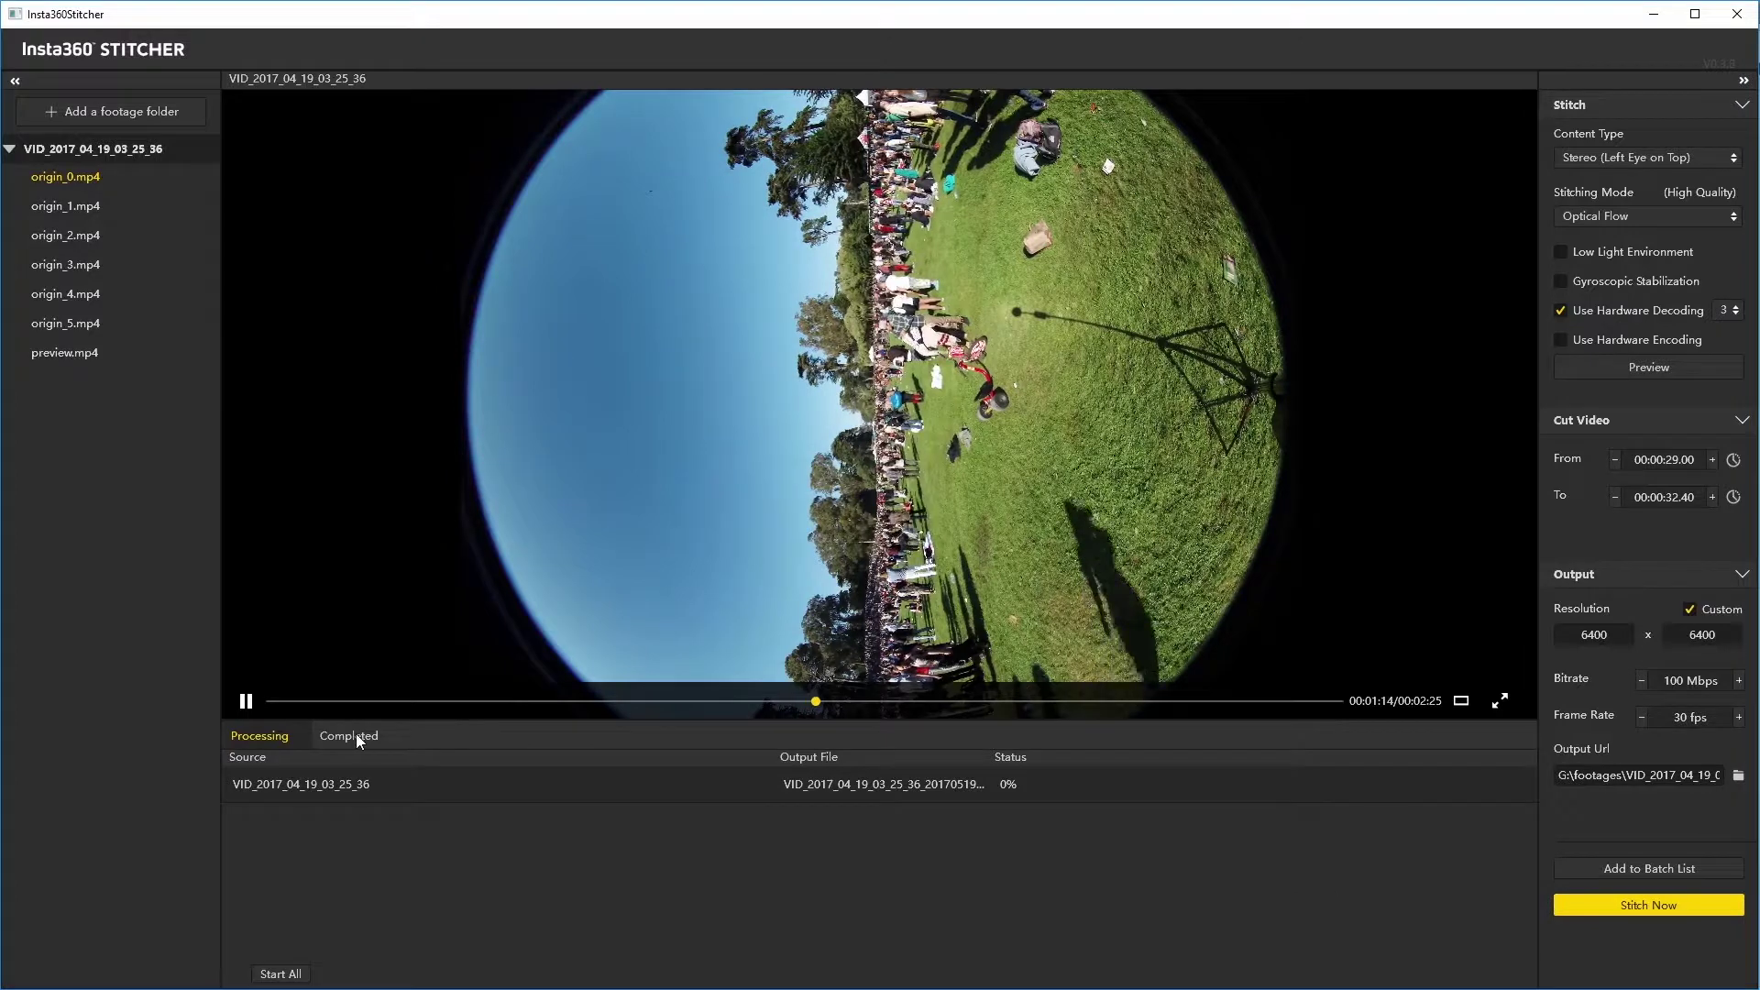
key(ctrl+t)
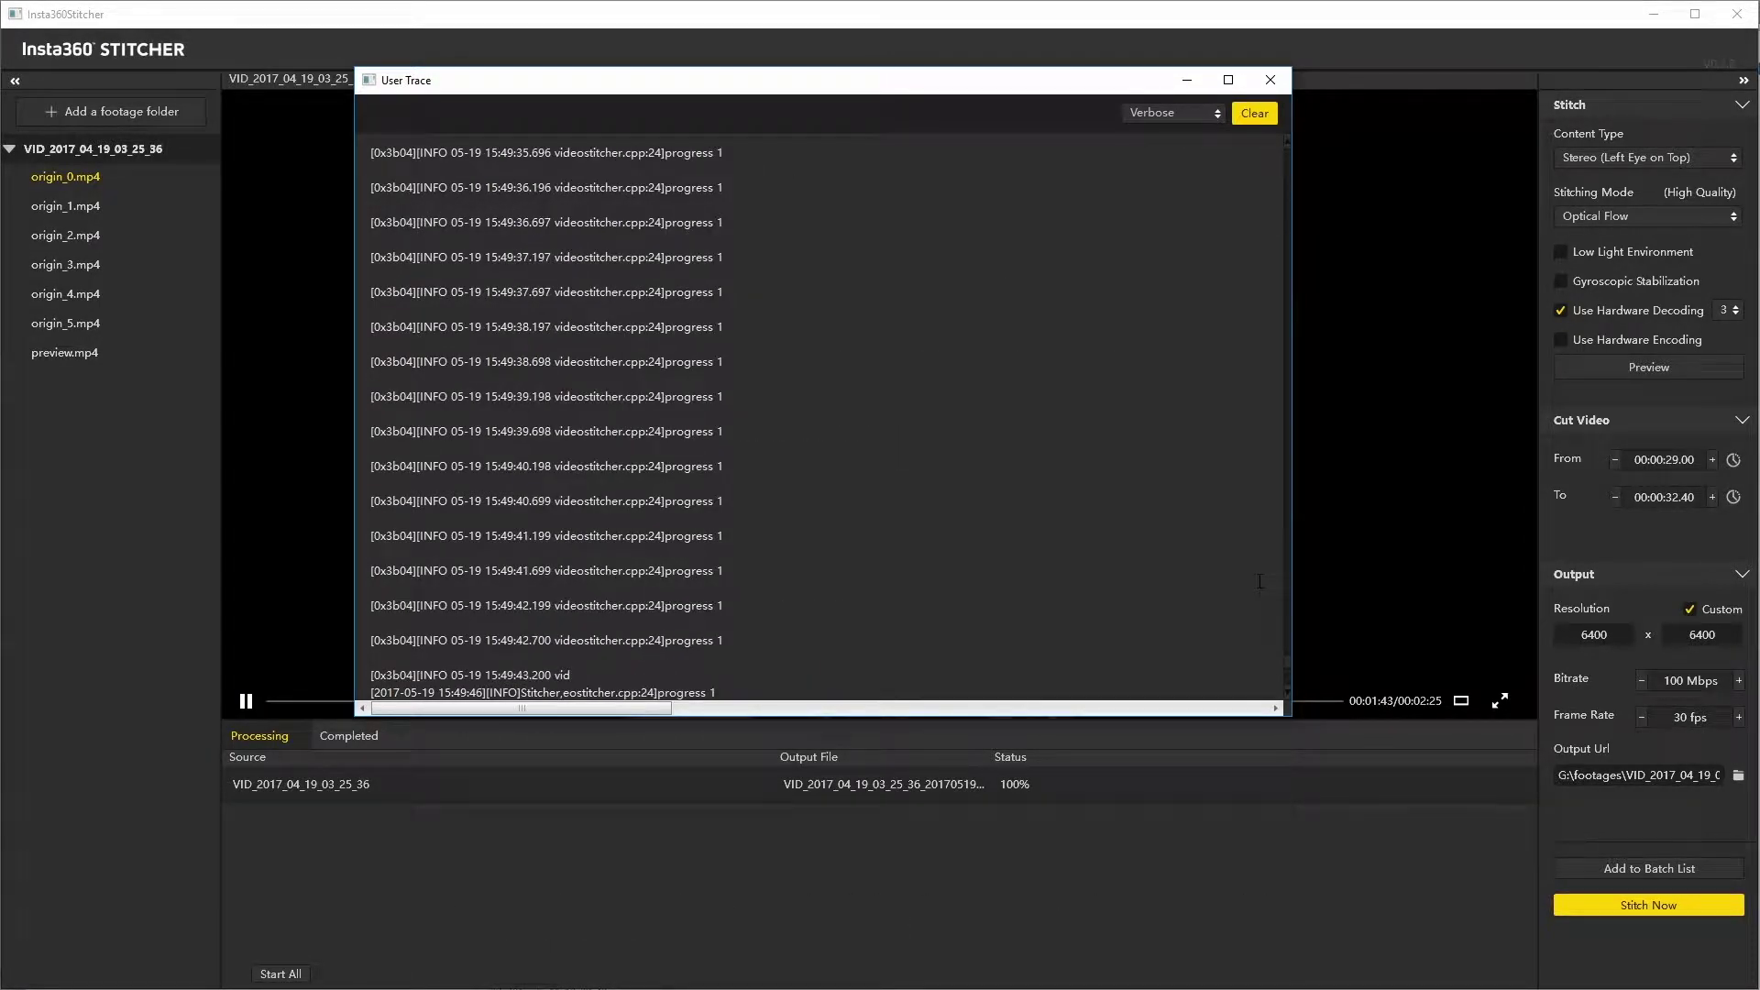
click(341, 734)
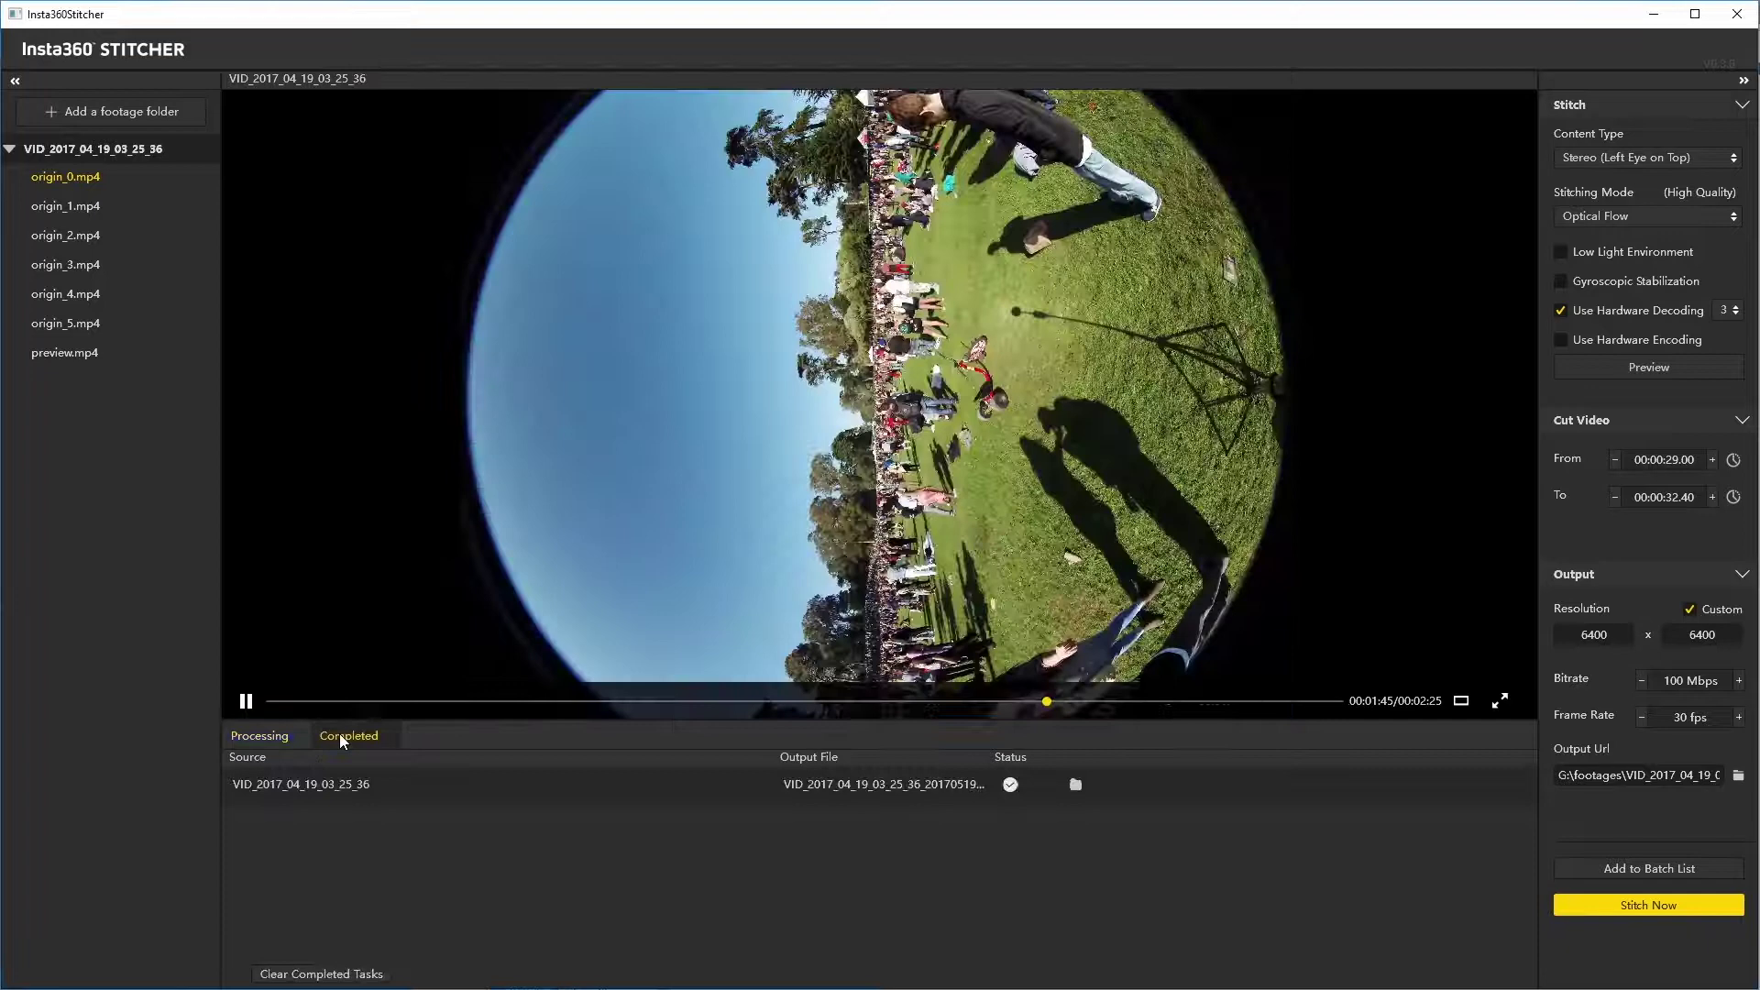
click(1076, 784)
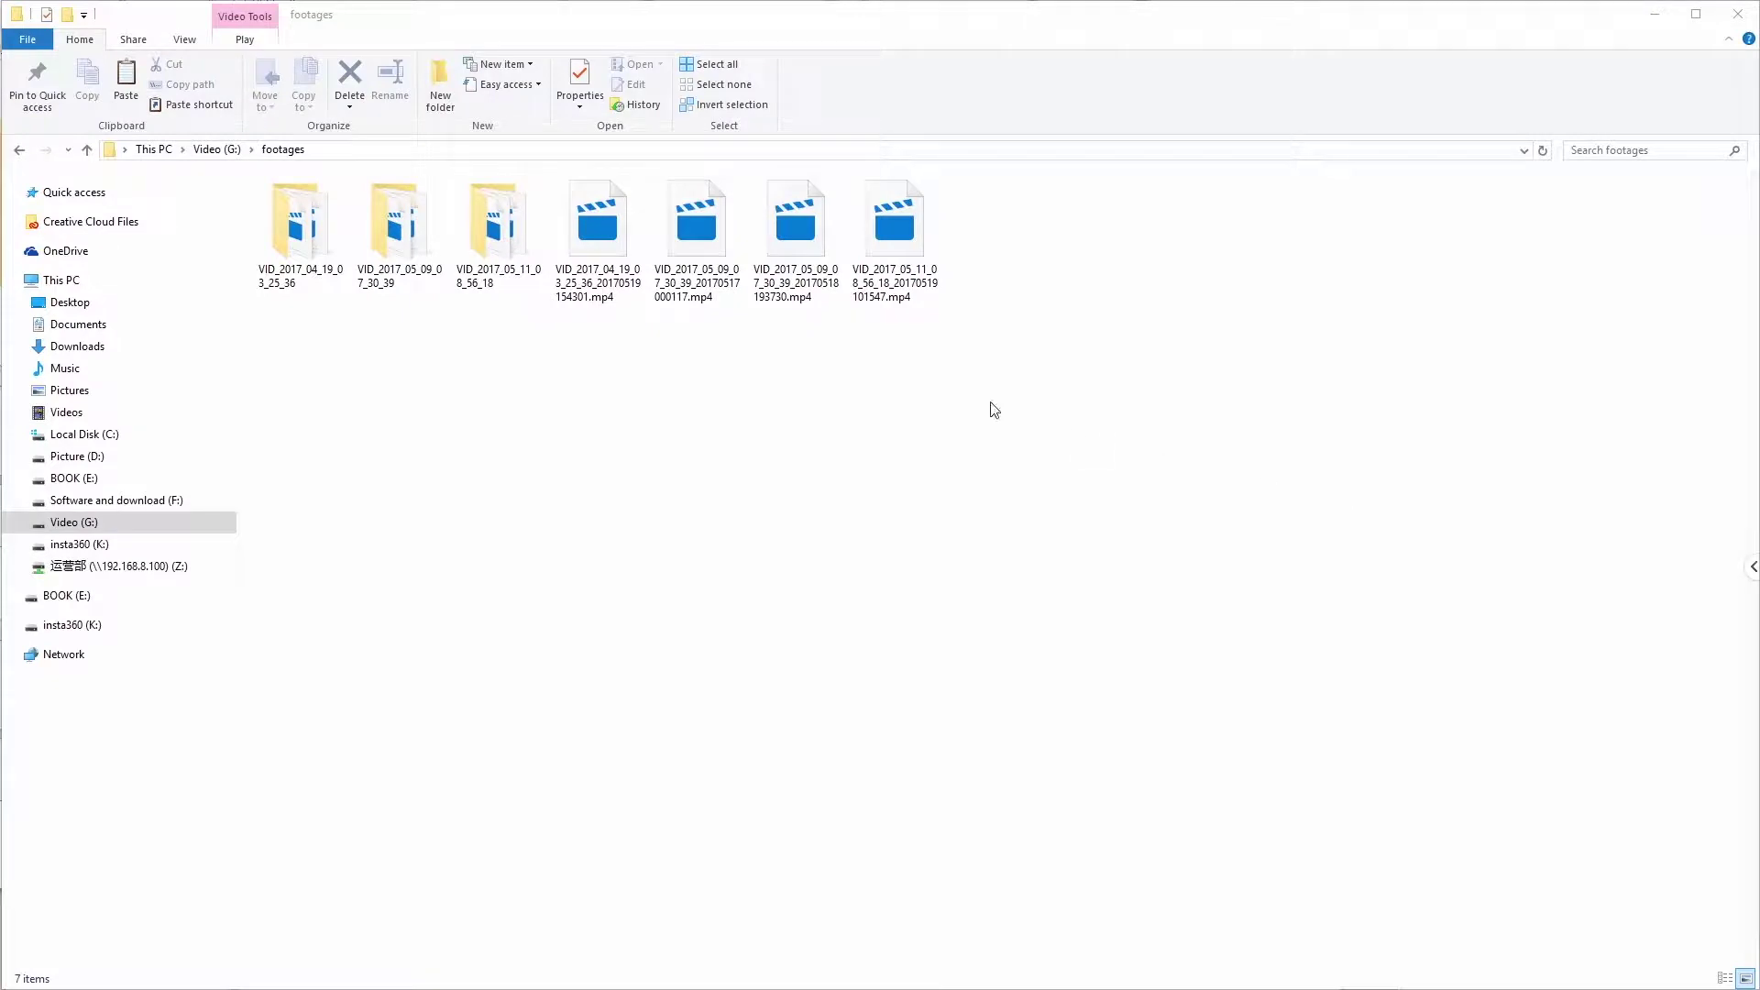
right_click(592, 240)
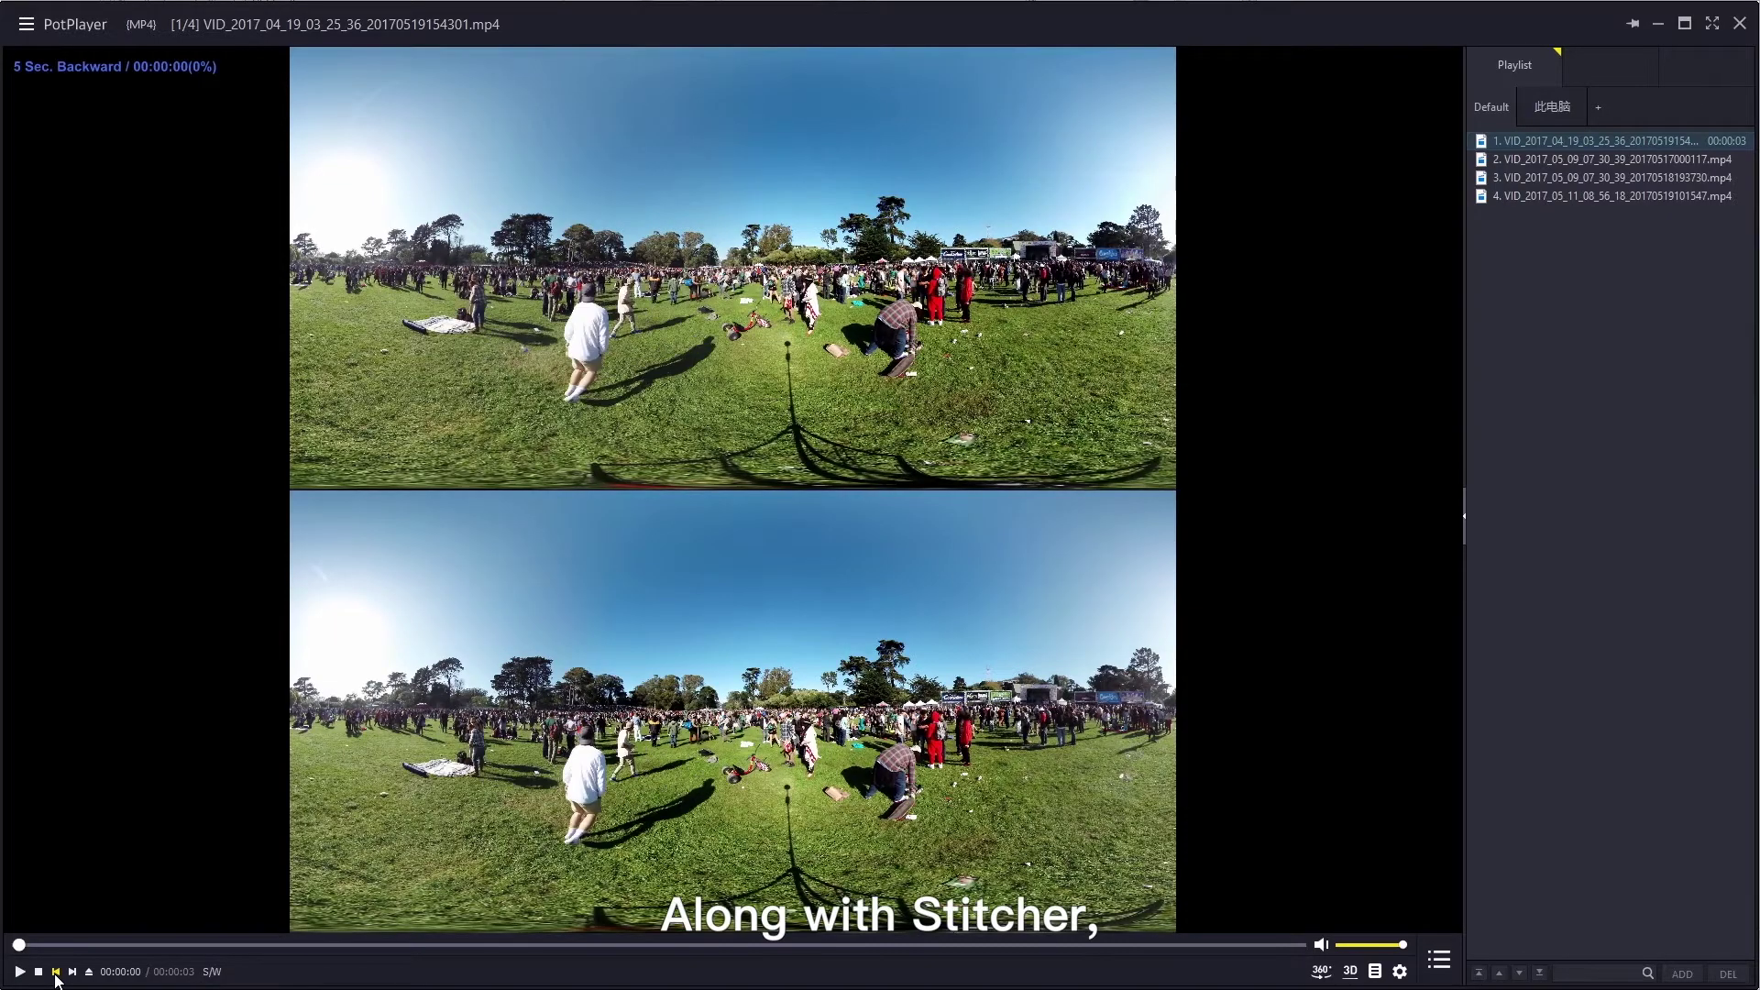
Play VID_2017_04_19_03_25_36_20170519154301.mp4 in PotPlayer as a top-bottom stereo panorama.
key(Tab)
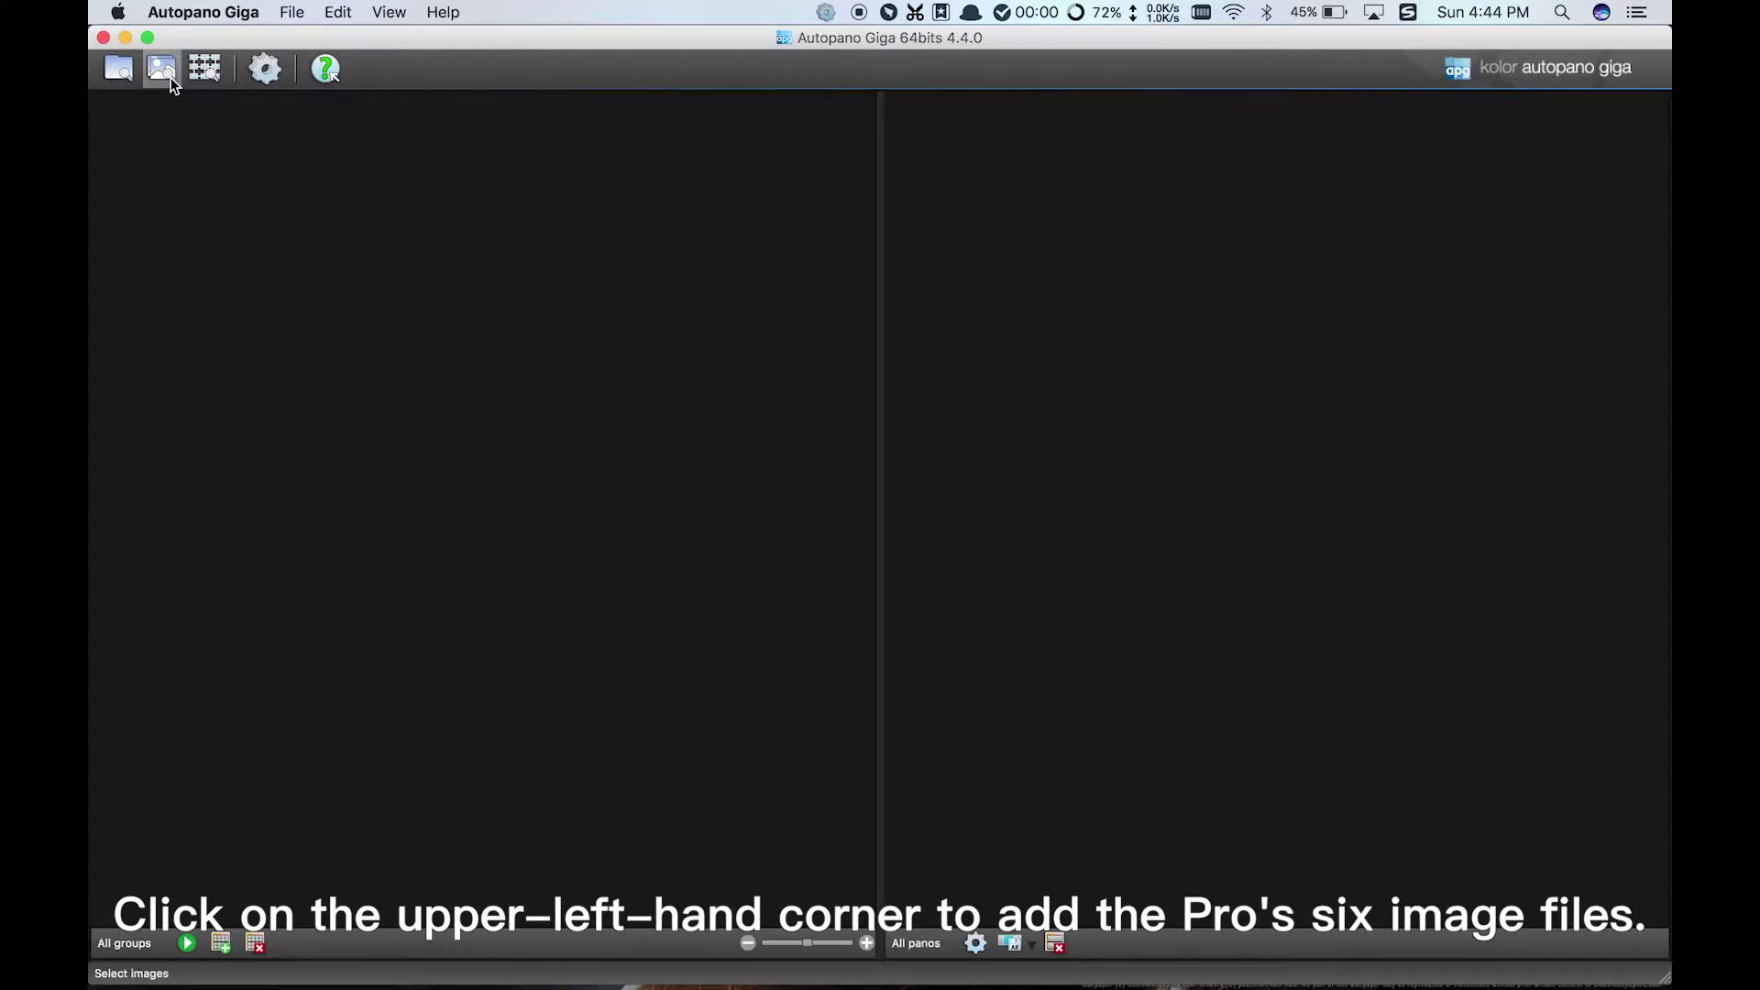
Load origin_0.jpg through origin_5.jpg as one group and bring up their lens properties.
click(170, 82)
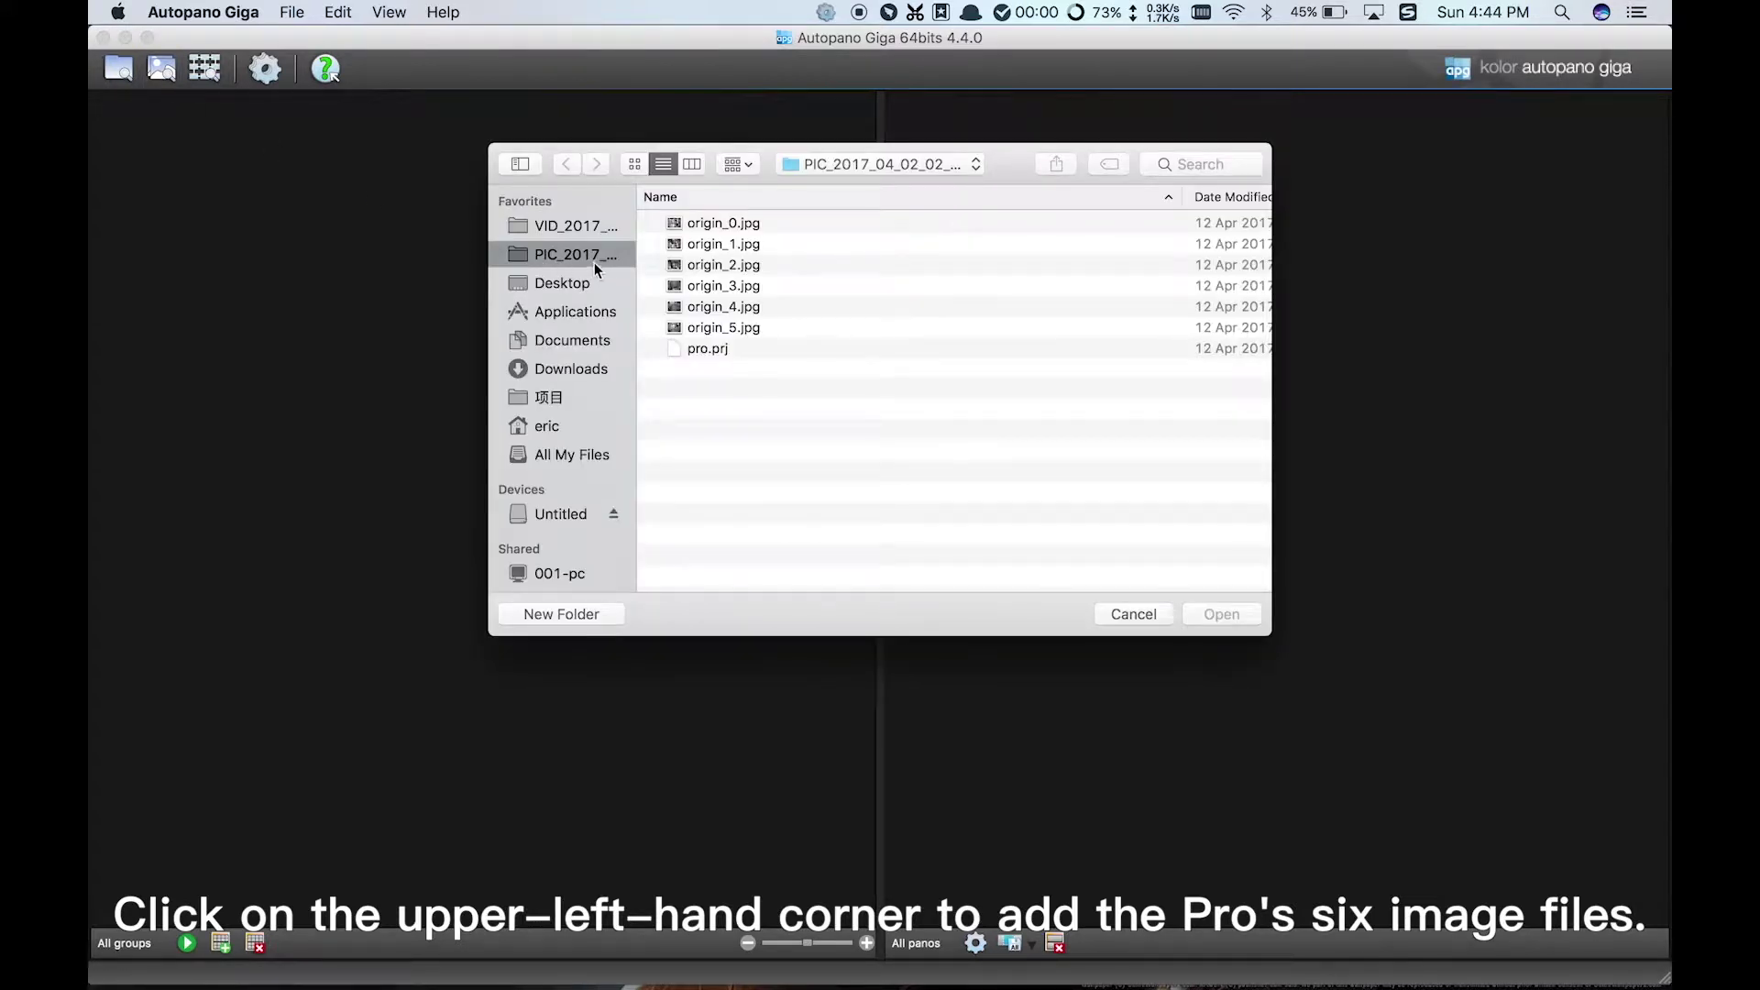
click(748, 226)
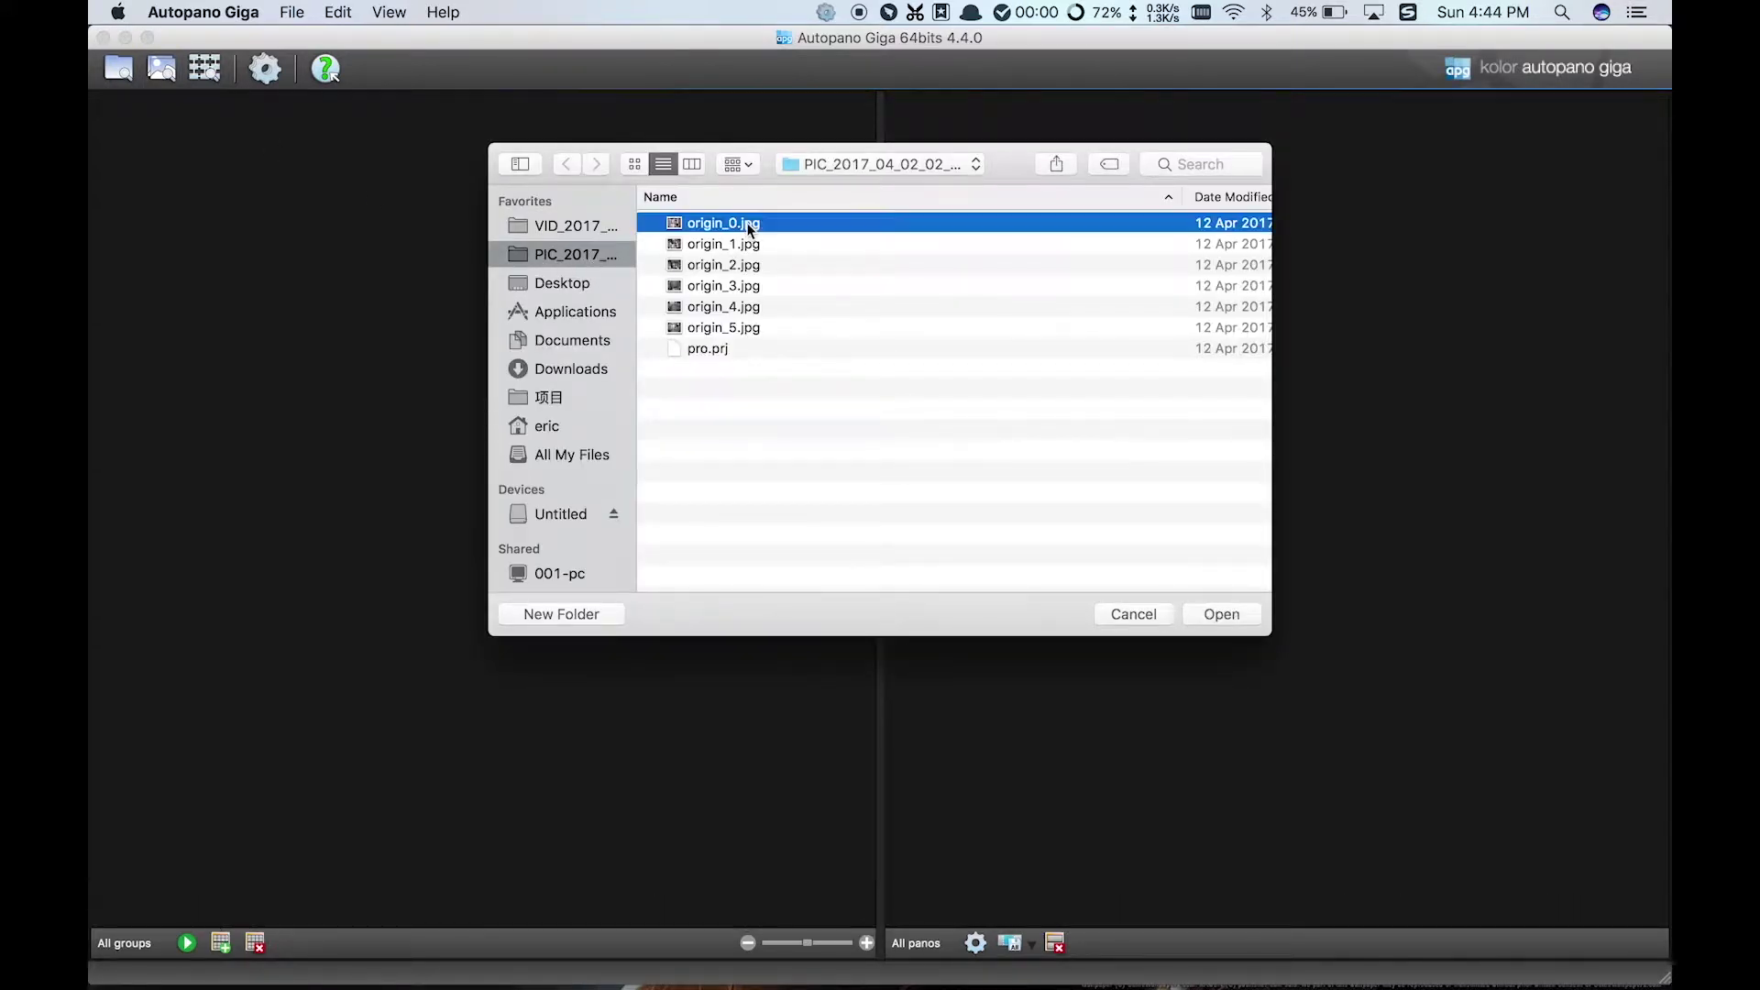
shift+click(748, 328)
click(1229, 615)
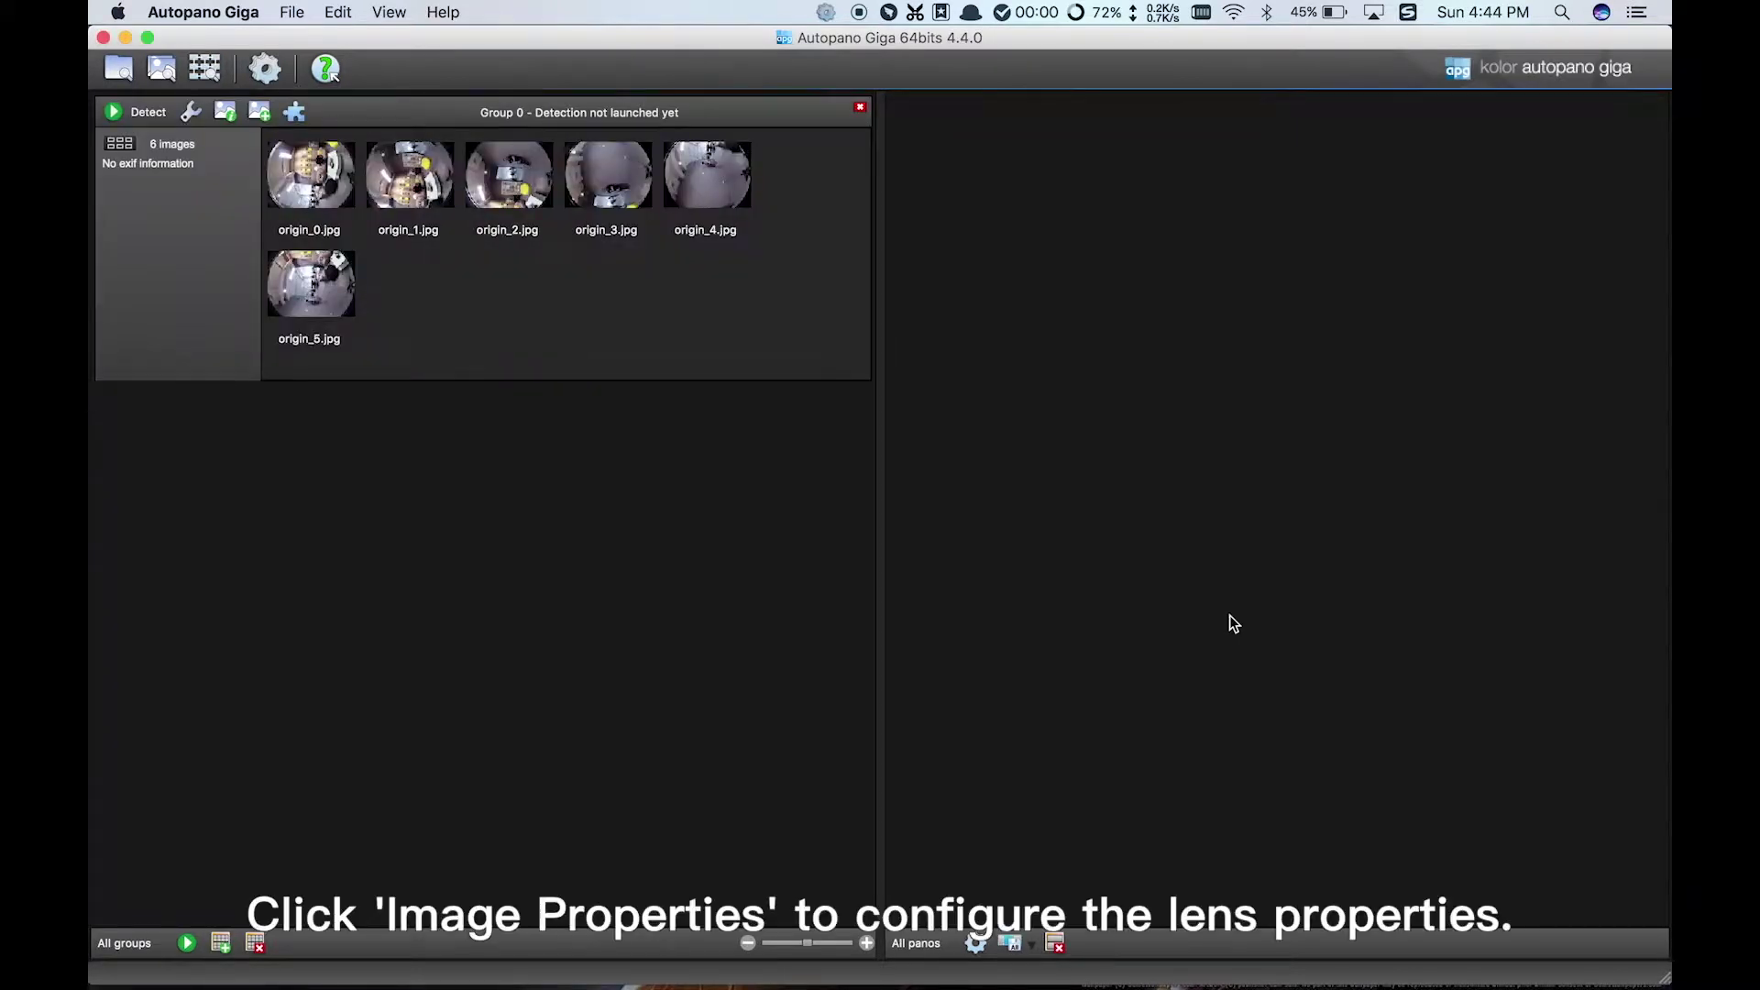
click(229, 124)
click(488, 286)
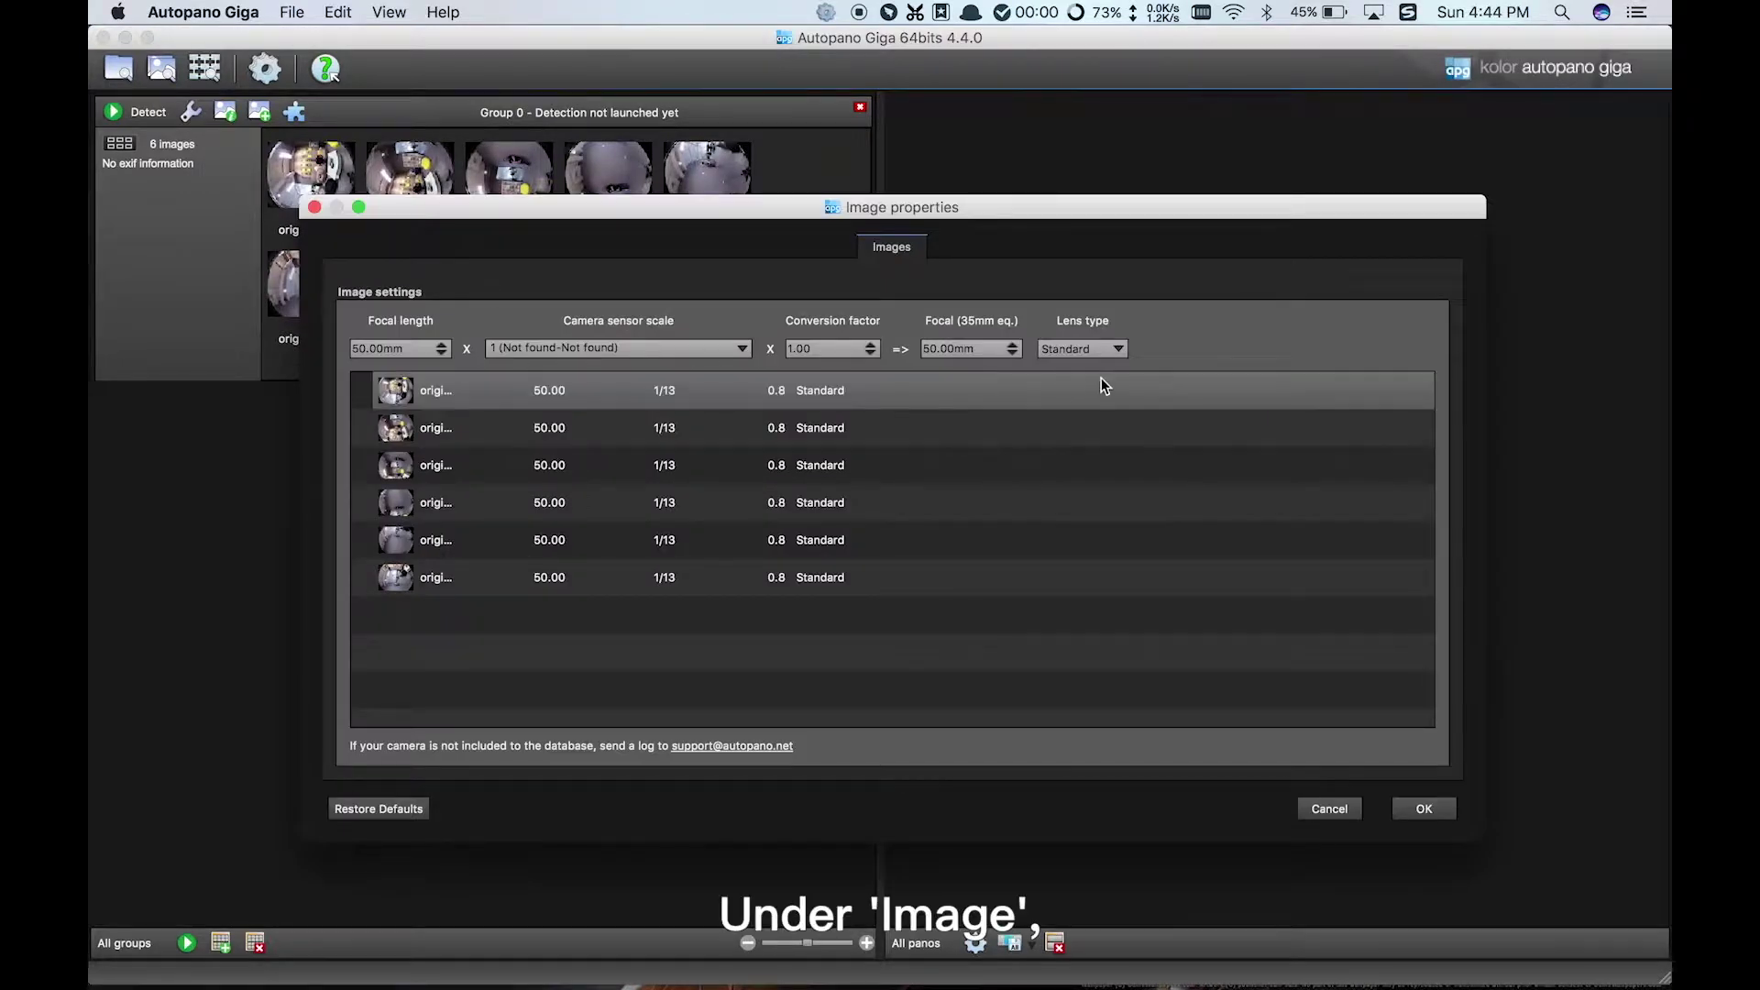
Set all six images to a Fisheye lens with 10.57 mm focal length (35mm eq.).
click(1081, 352)
click(1086, 367)
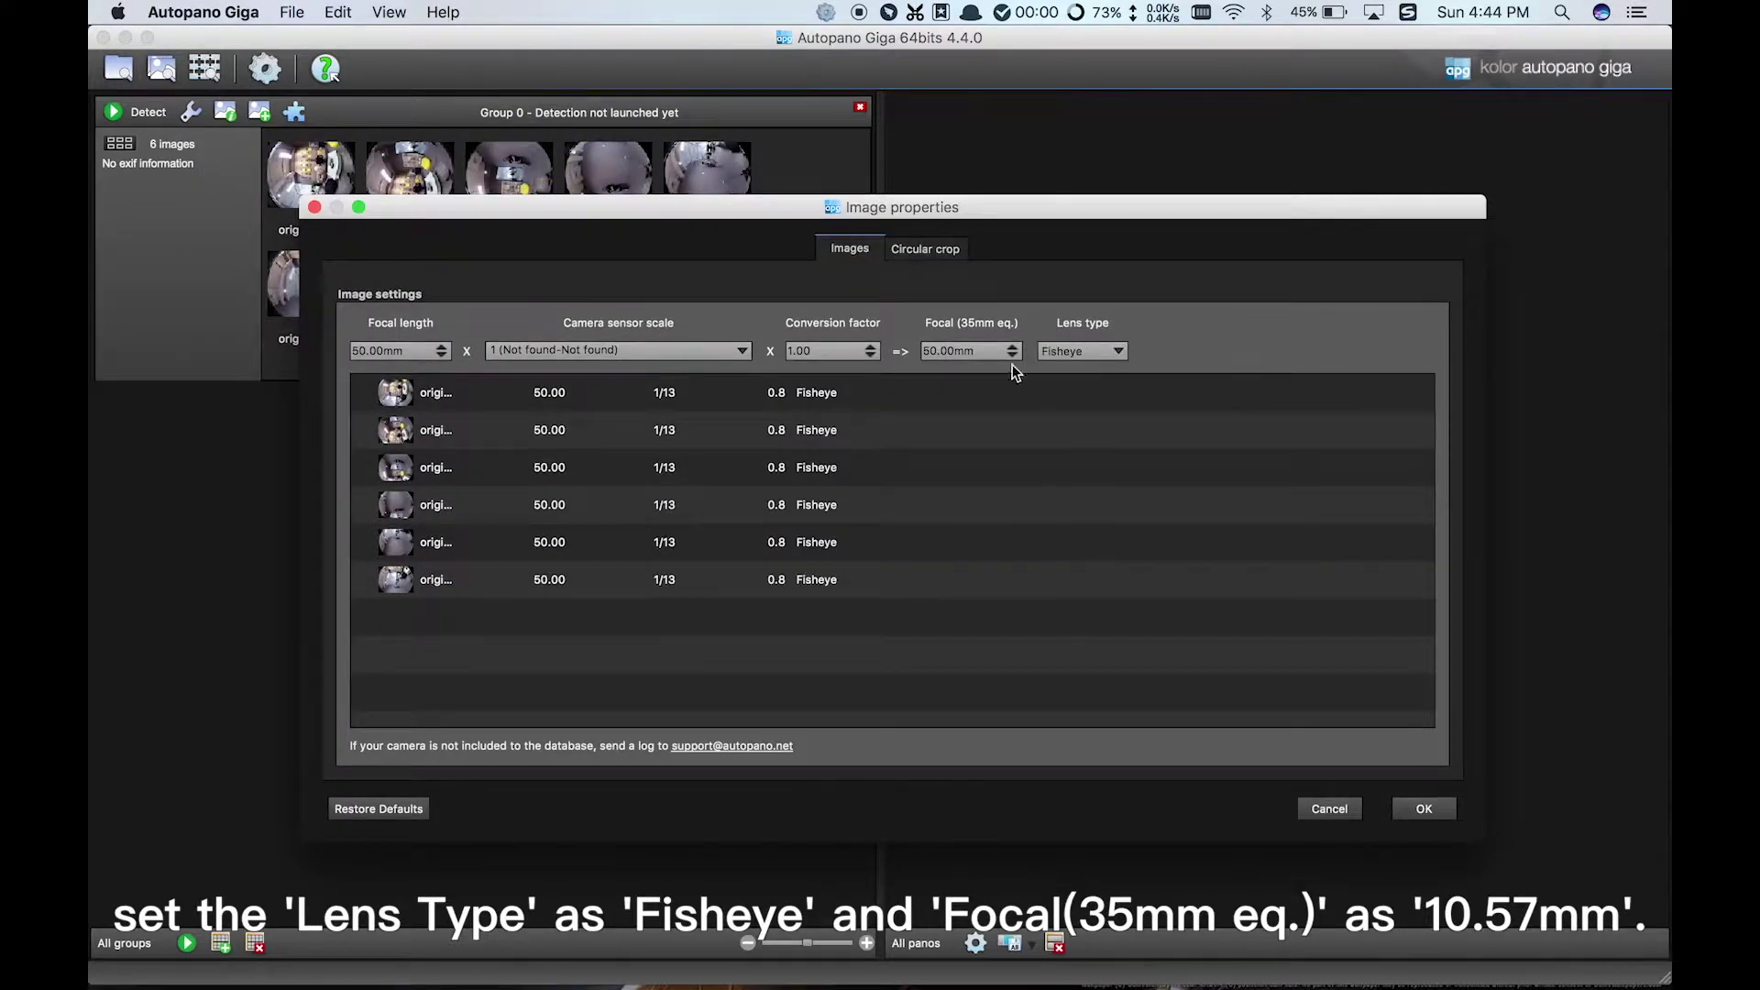
drag(952, 350, 920, 352)
text(10.57)
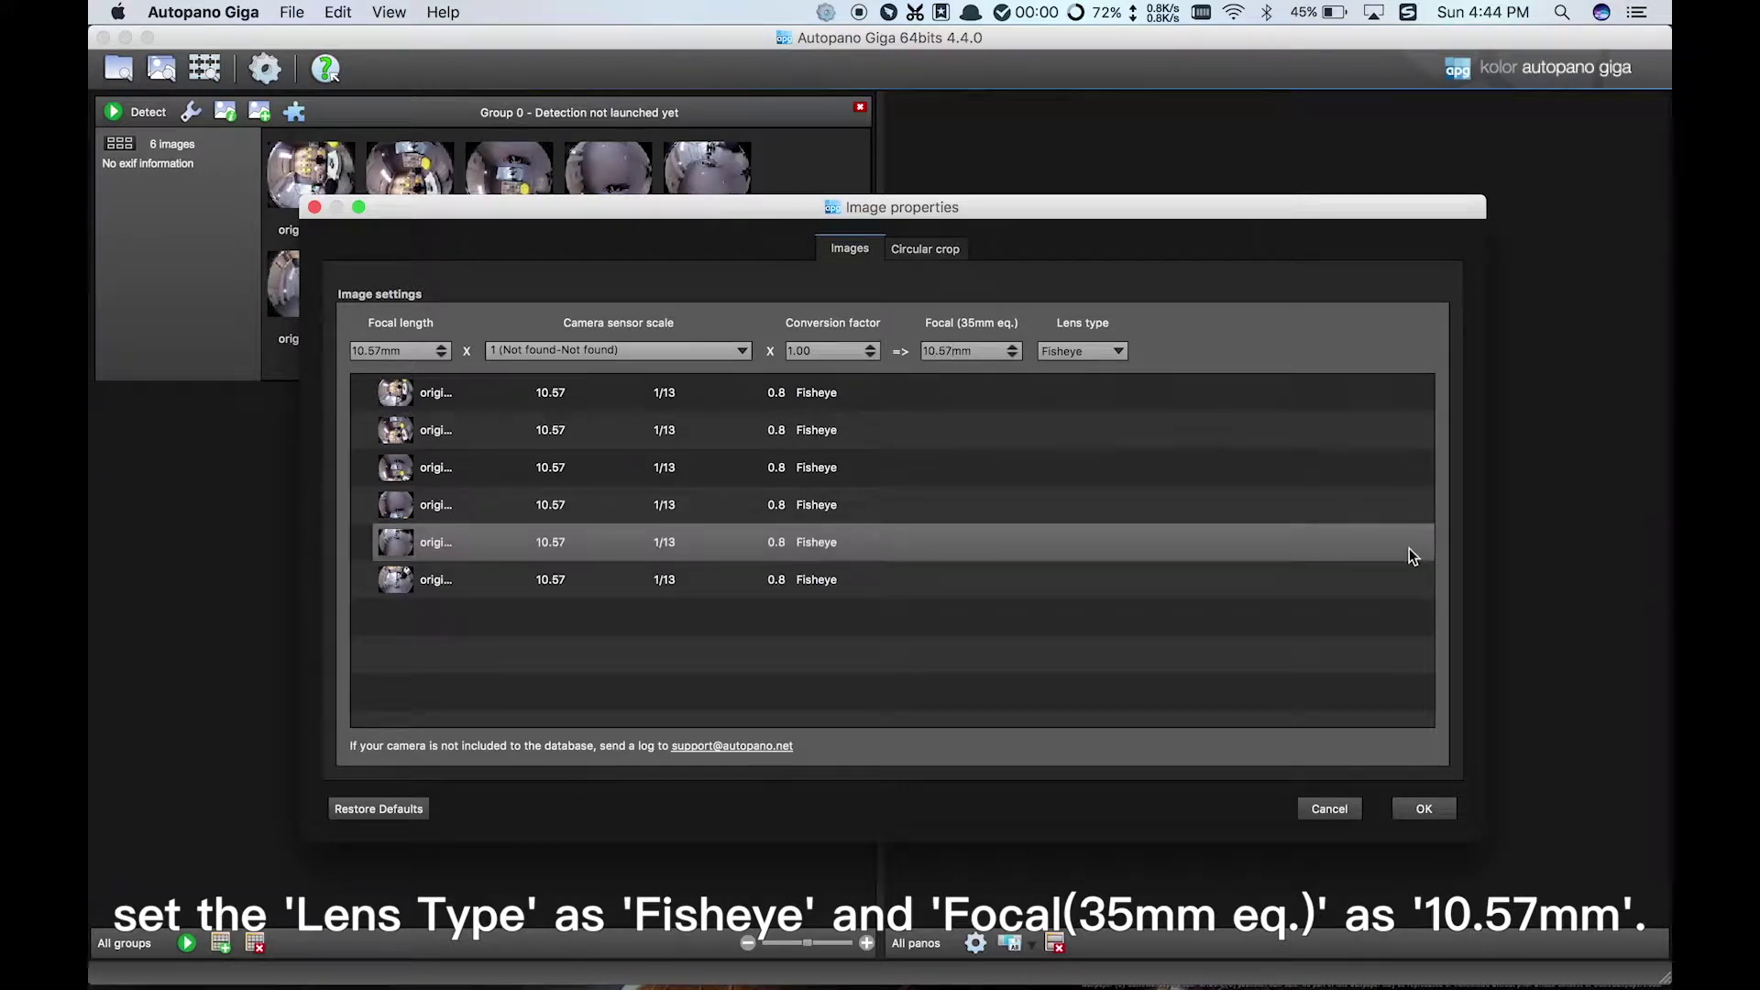
click(1432, 811)
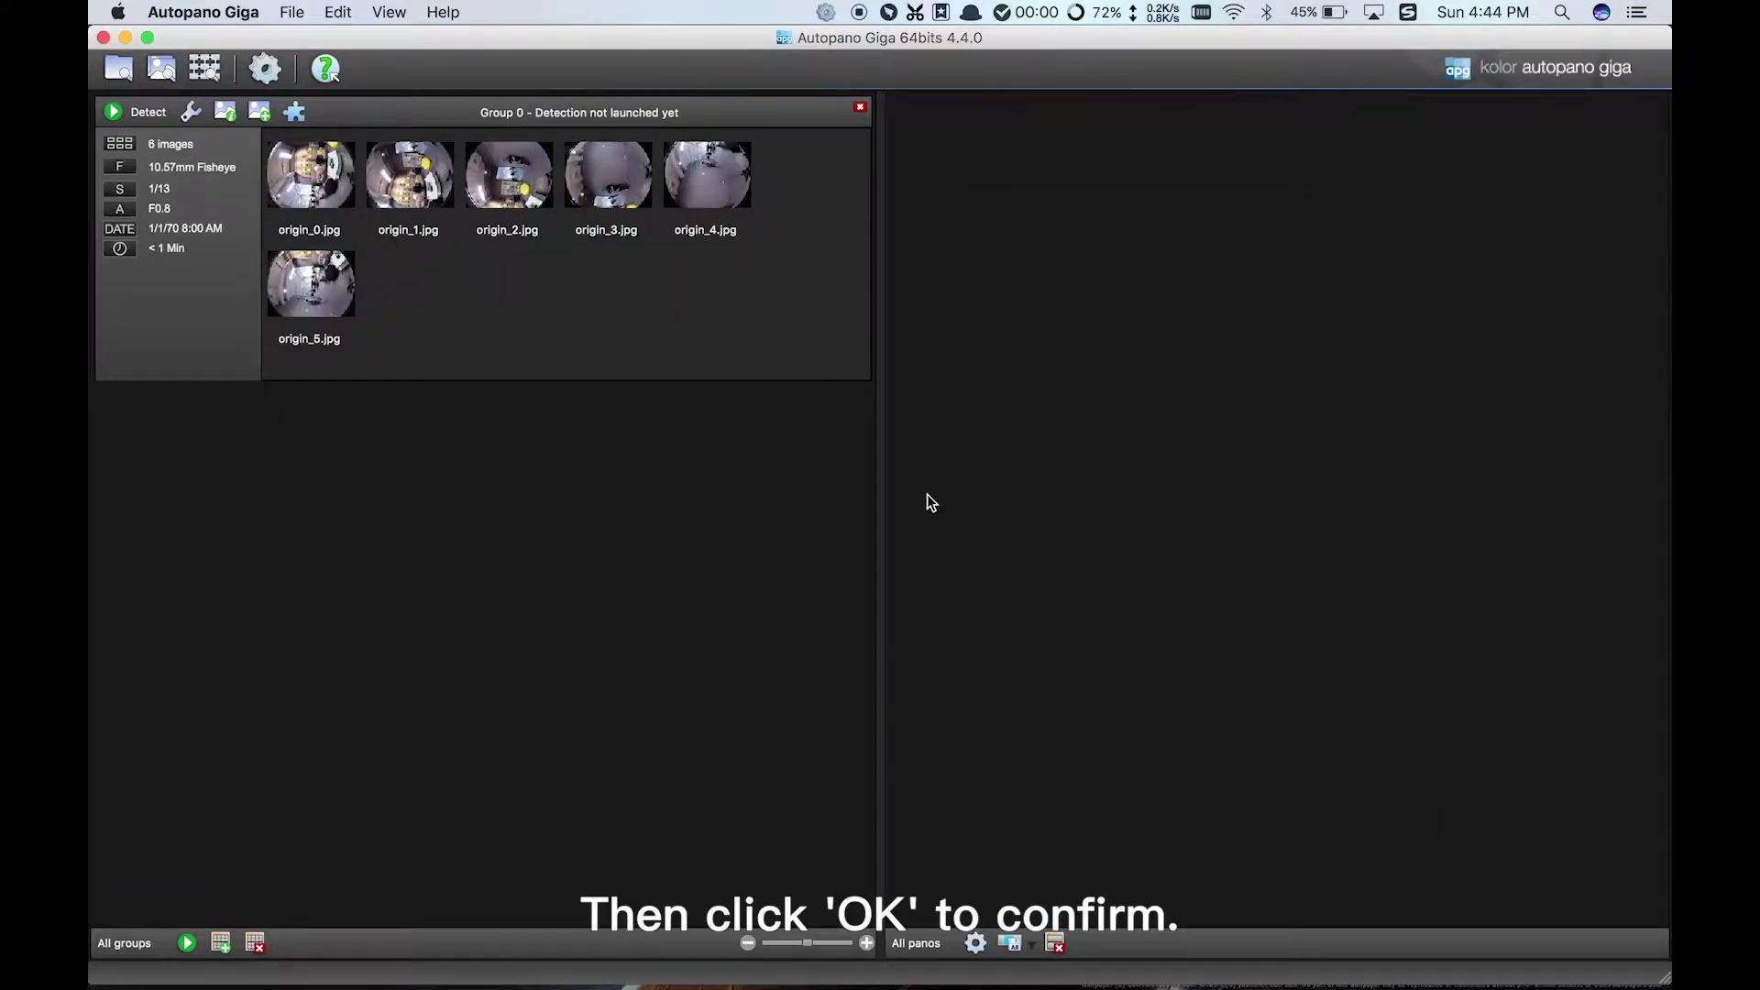
Detect the panorama, edit it, and rotate it 180° with two 90° right turns.
click(131, 117)
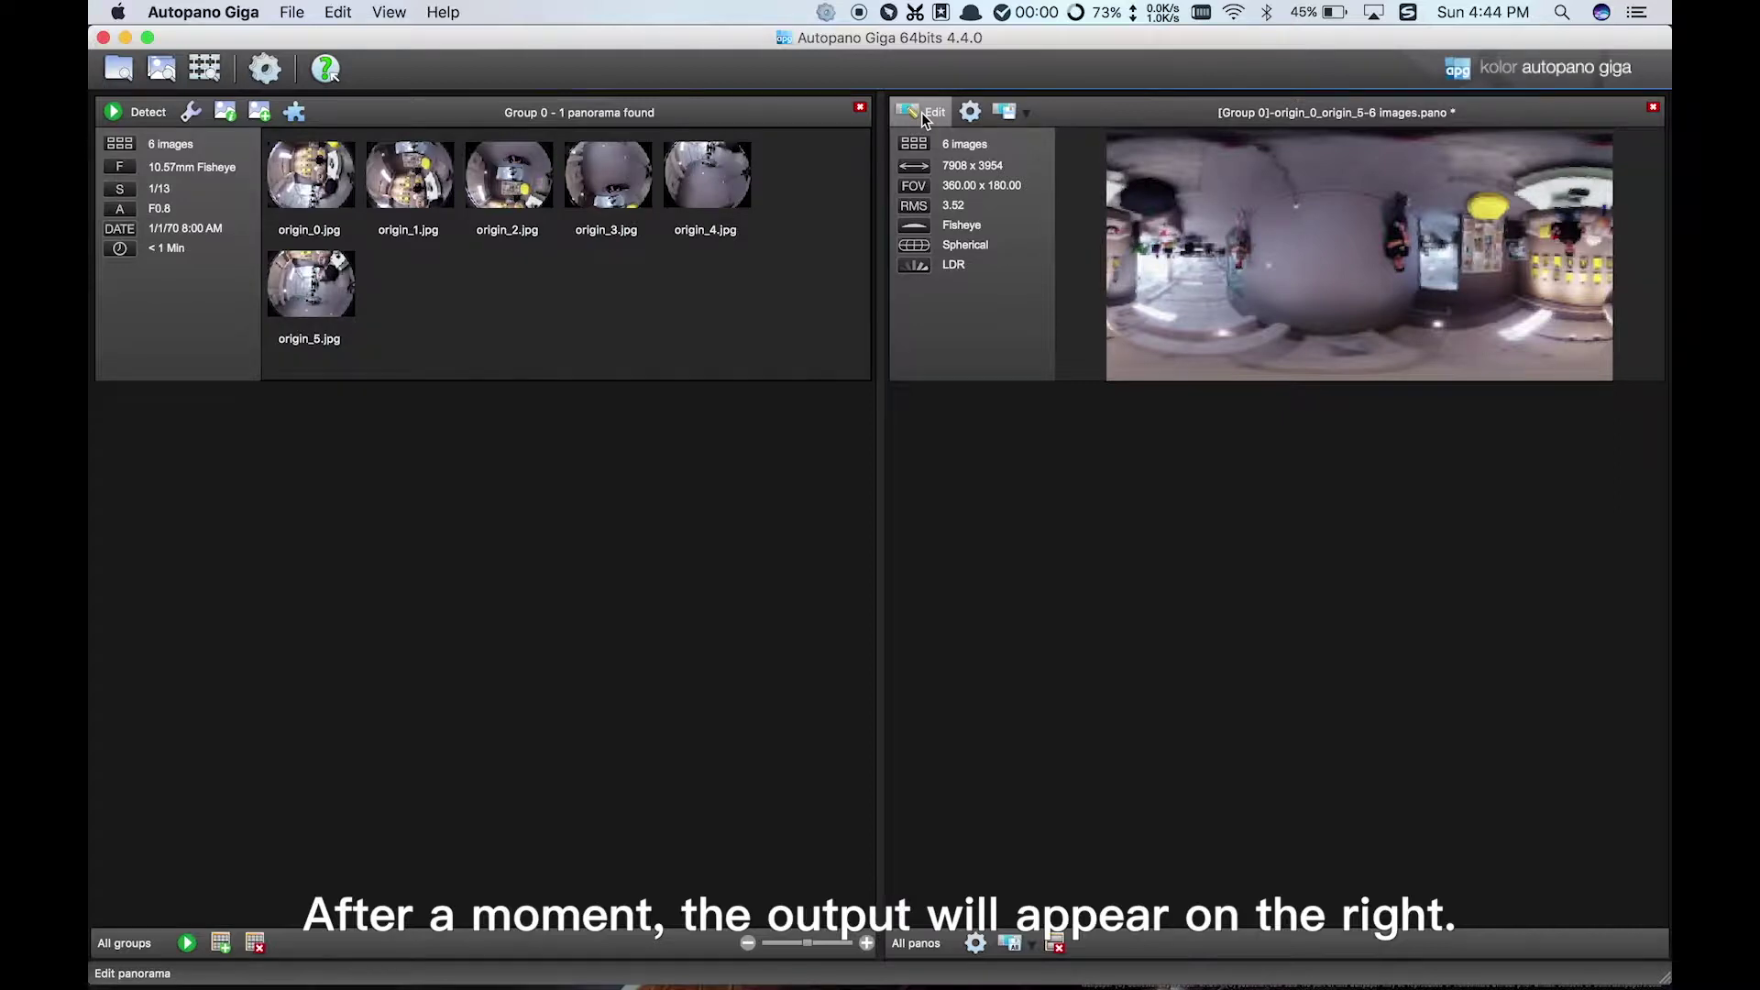
click(921, 111)
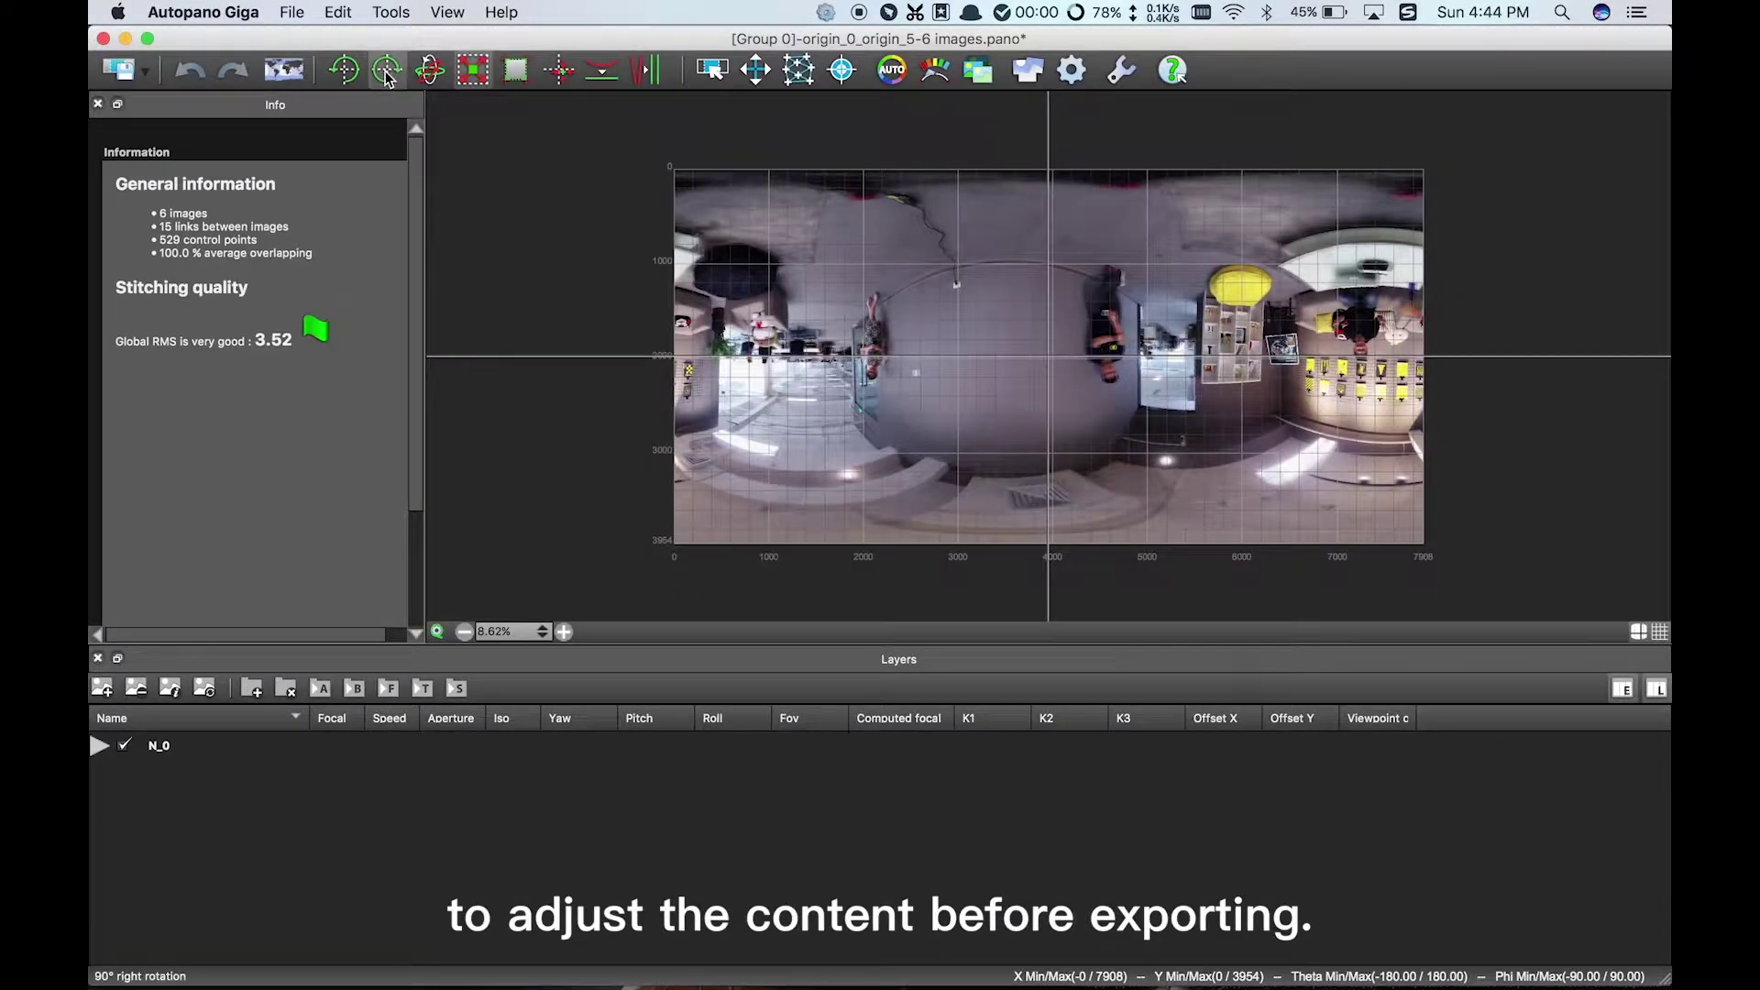
click(386, 73)
click(386, 75)
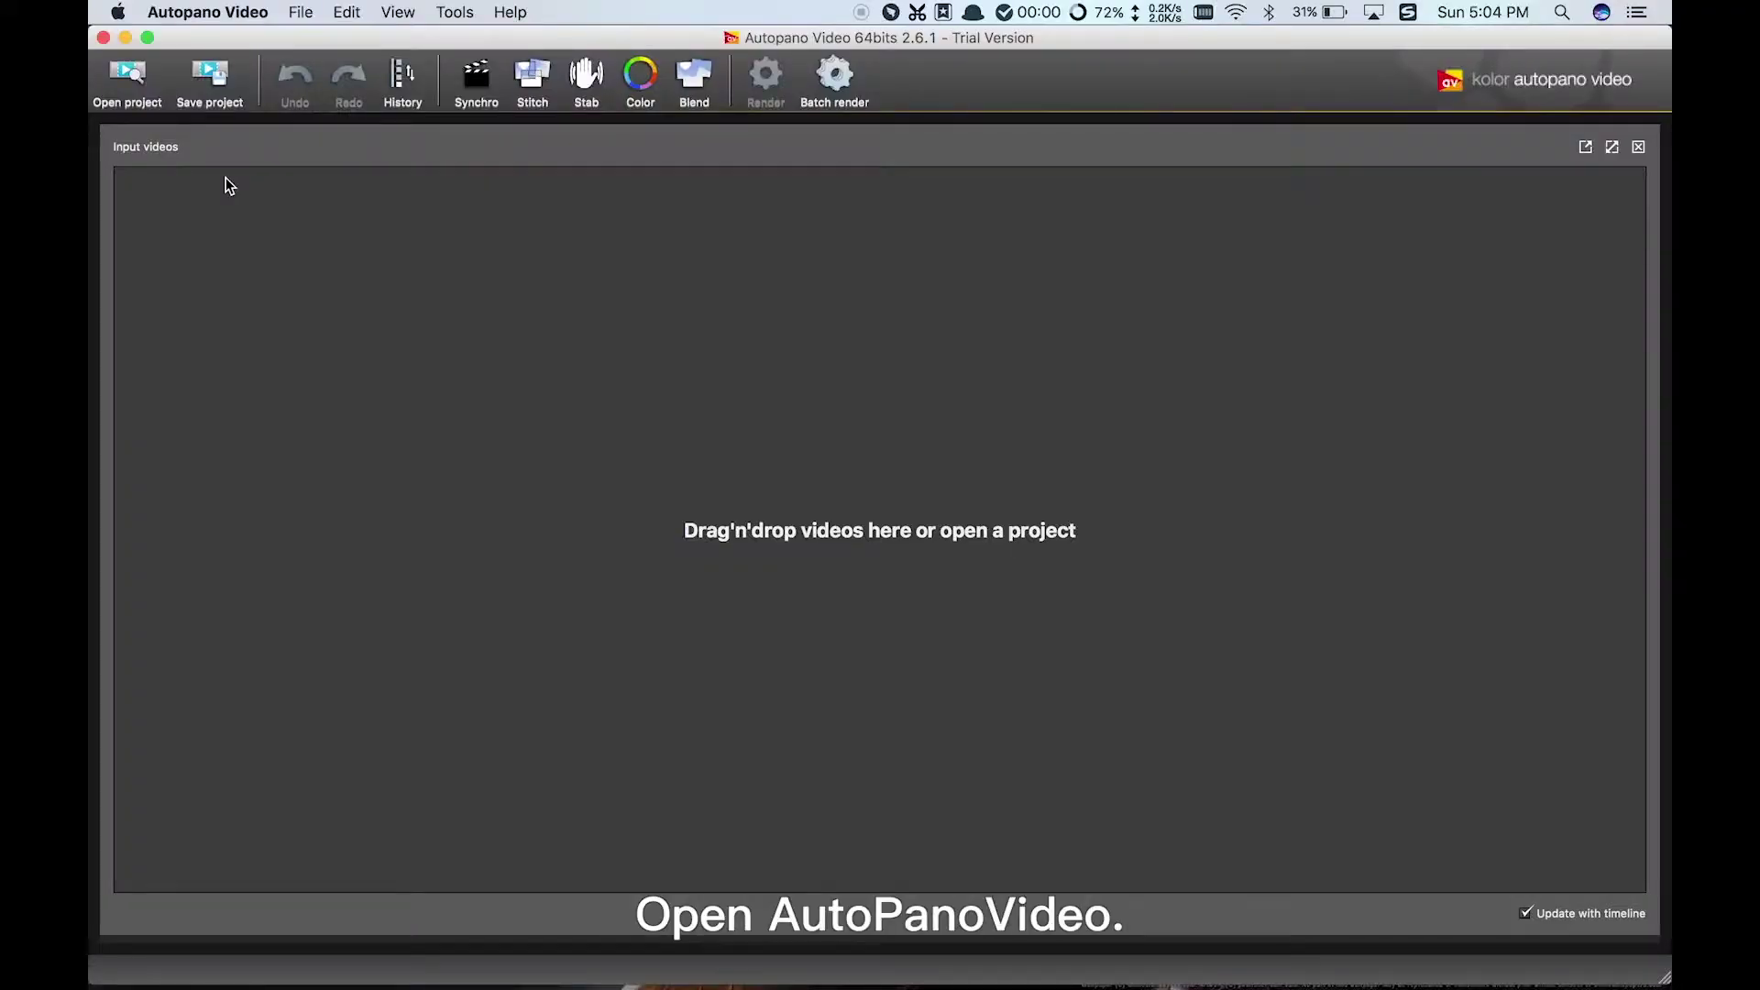
Import origin_0.mp4 through origin_5.mp4 from the VID_2017 folder into a new project.
click(303, 12)
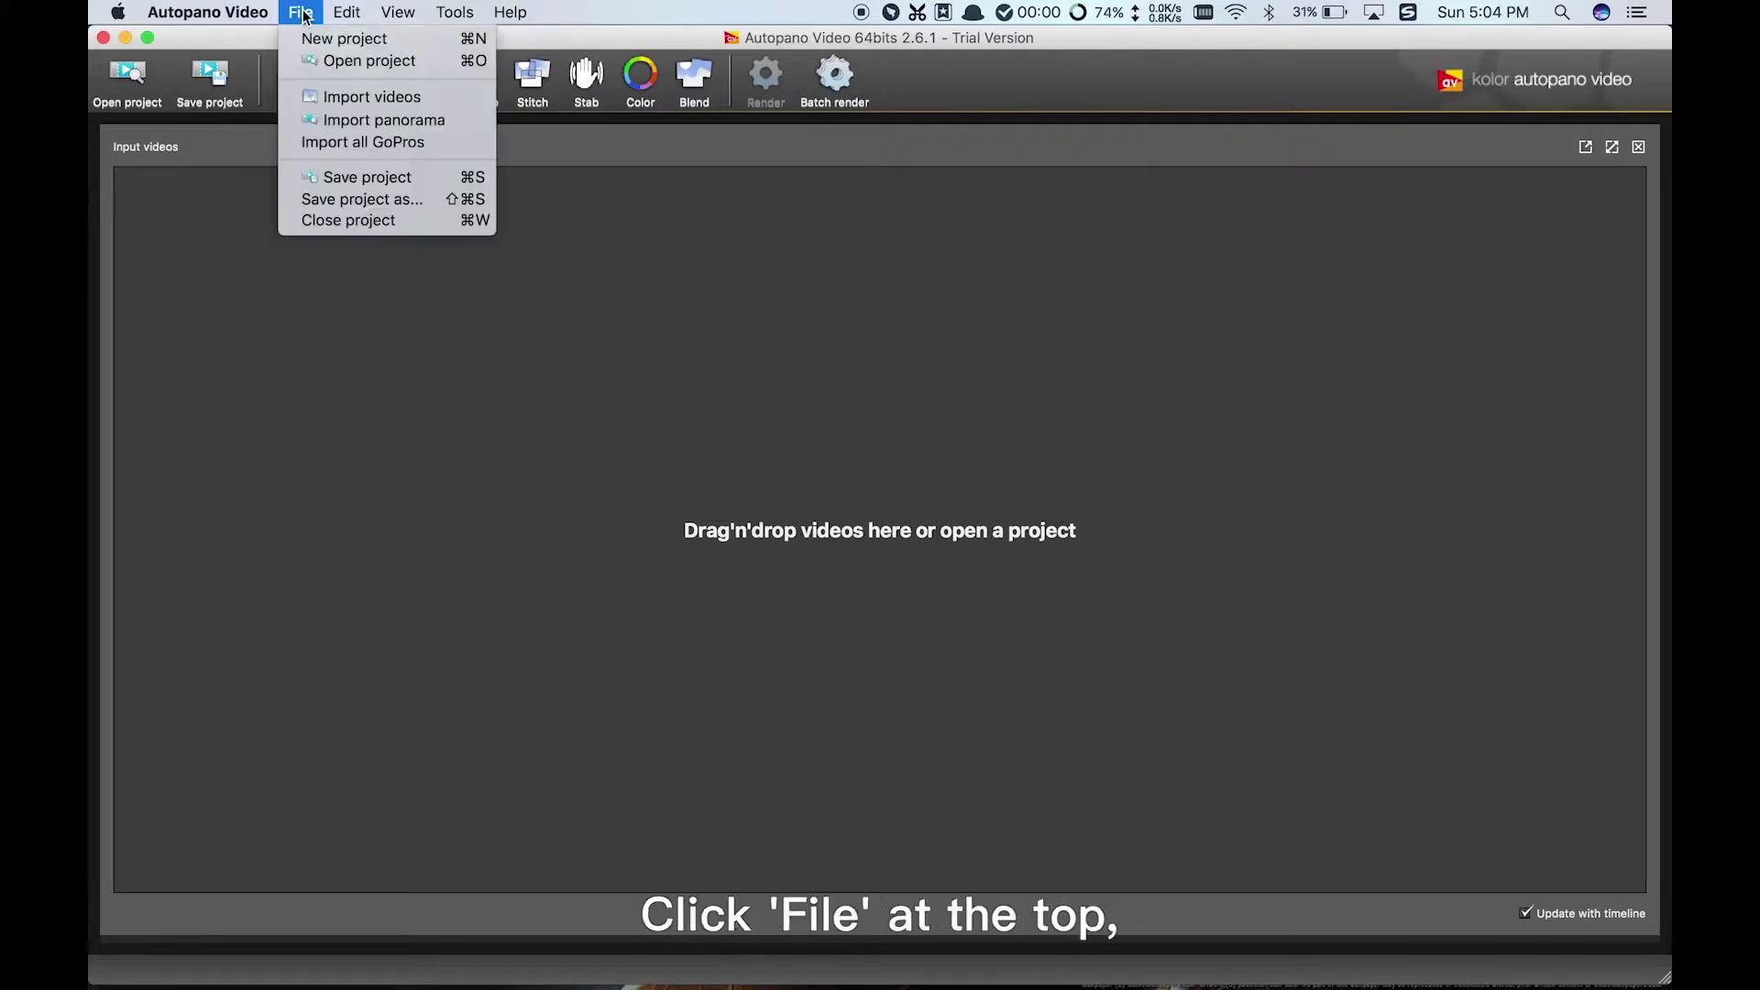
click(335, 97)
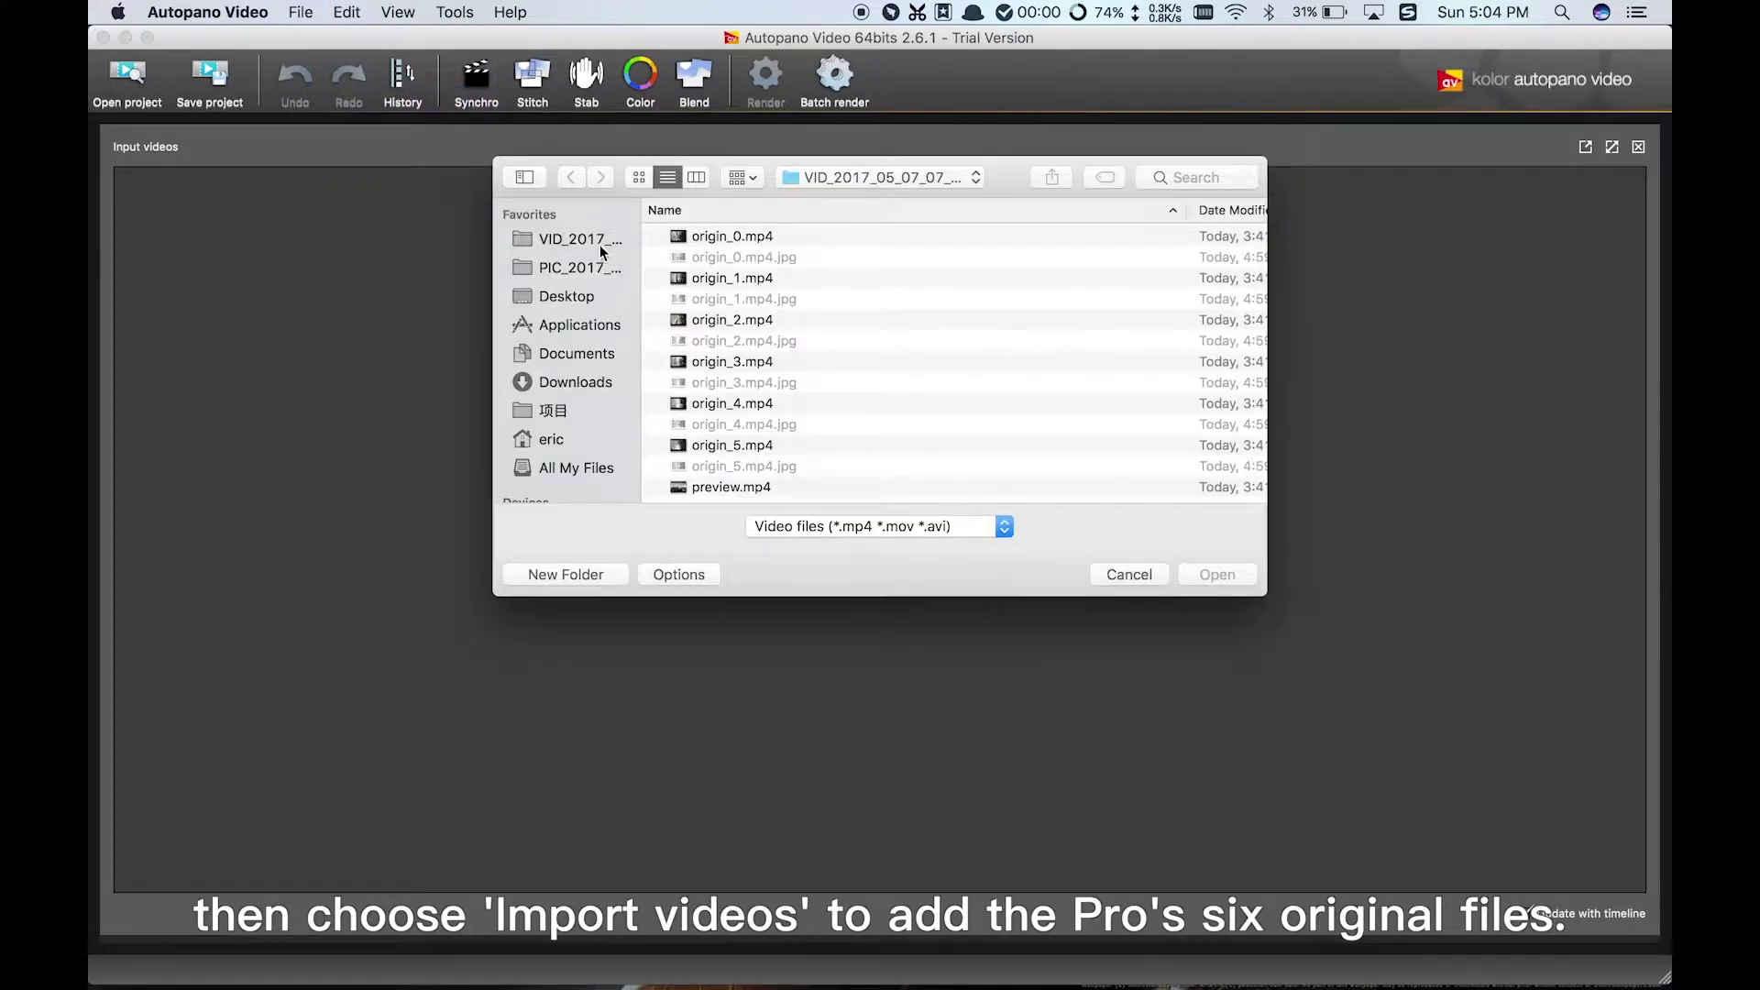
click(584, 239)
click(737, 238)
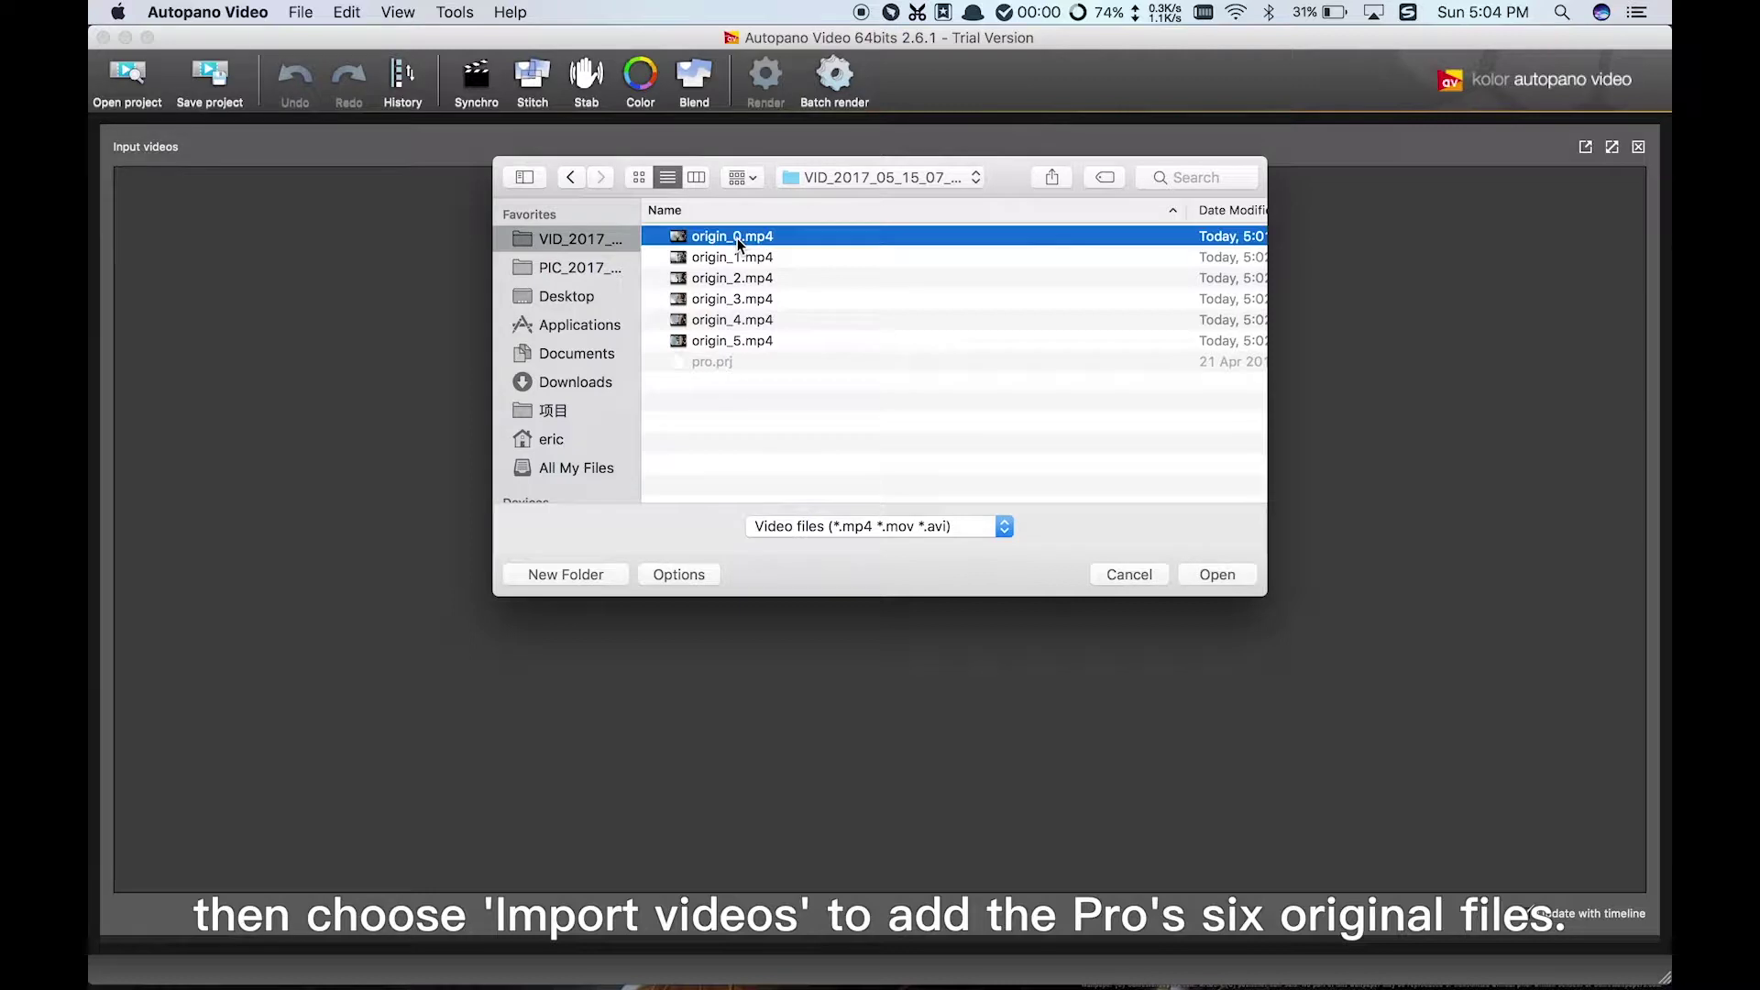
shift+click(769, 342)
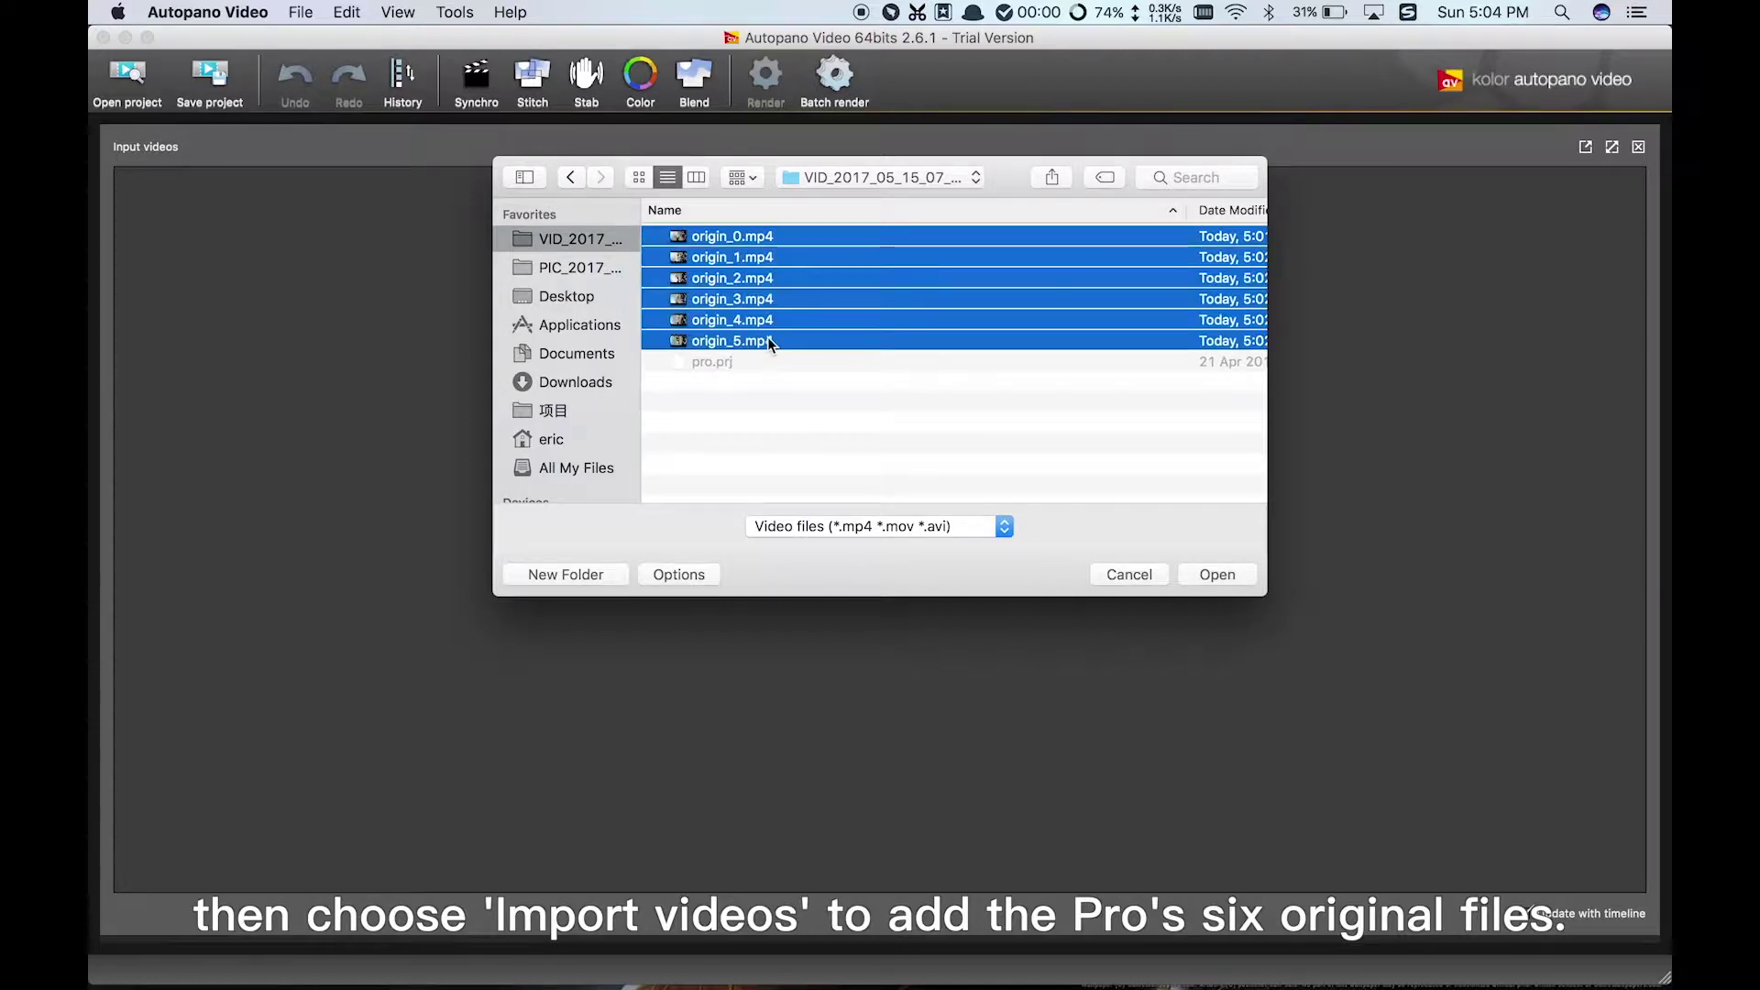
click(1196, 575)
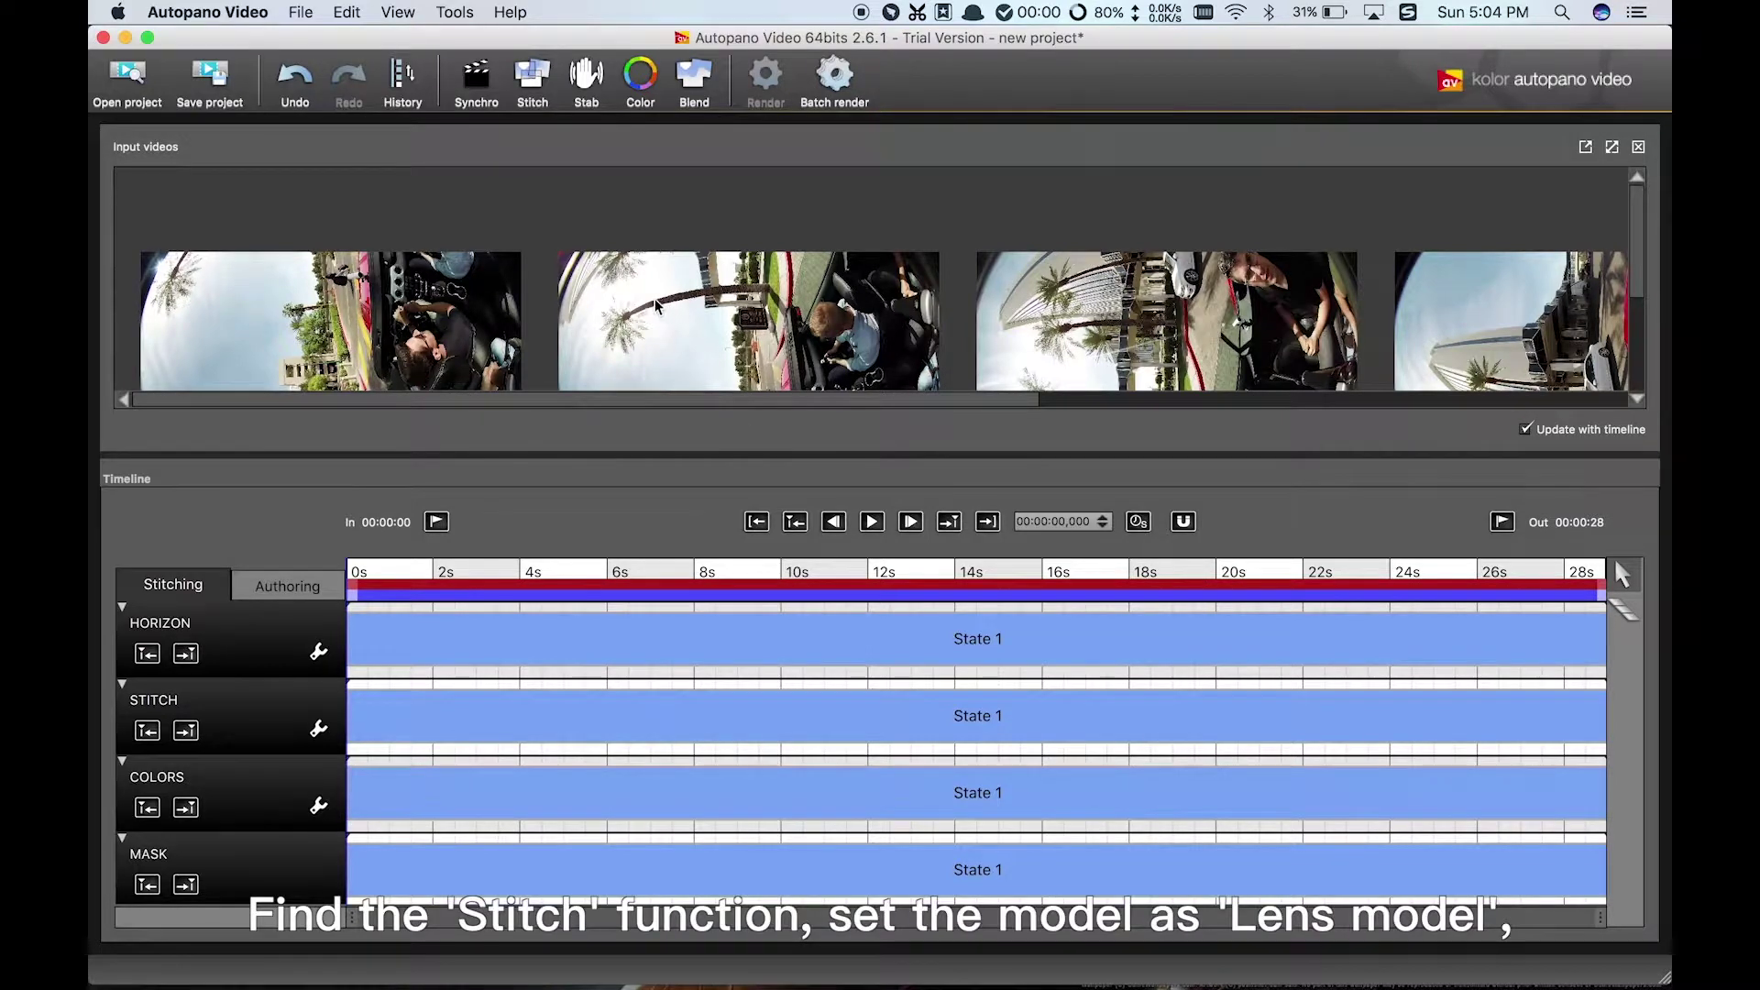
Stitch the clips from a lens model using a 10.57 mm Fisheye lens.
click(538, 105)
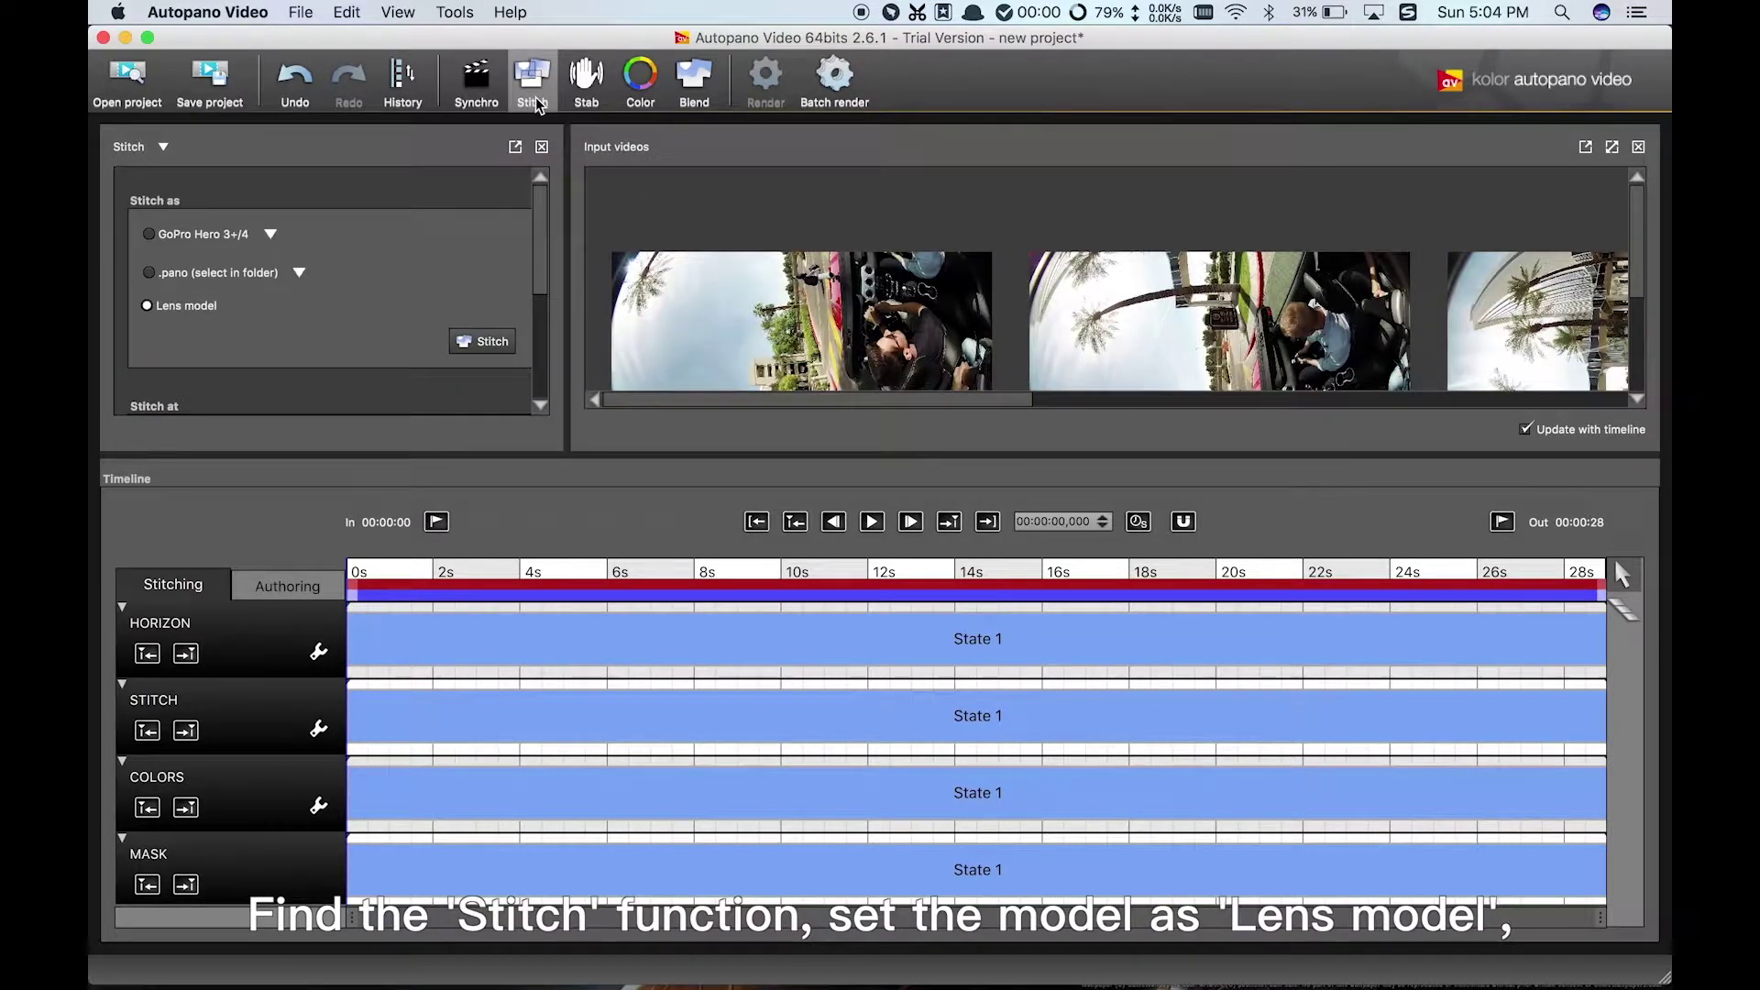
click(481, 343)
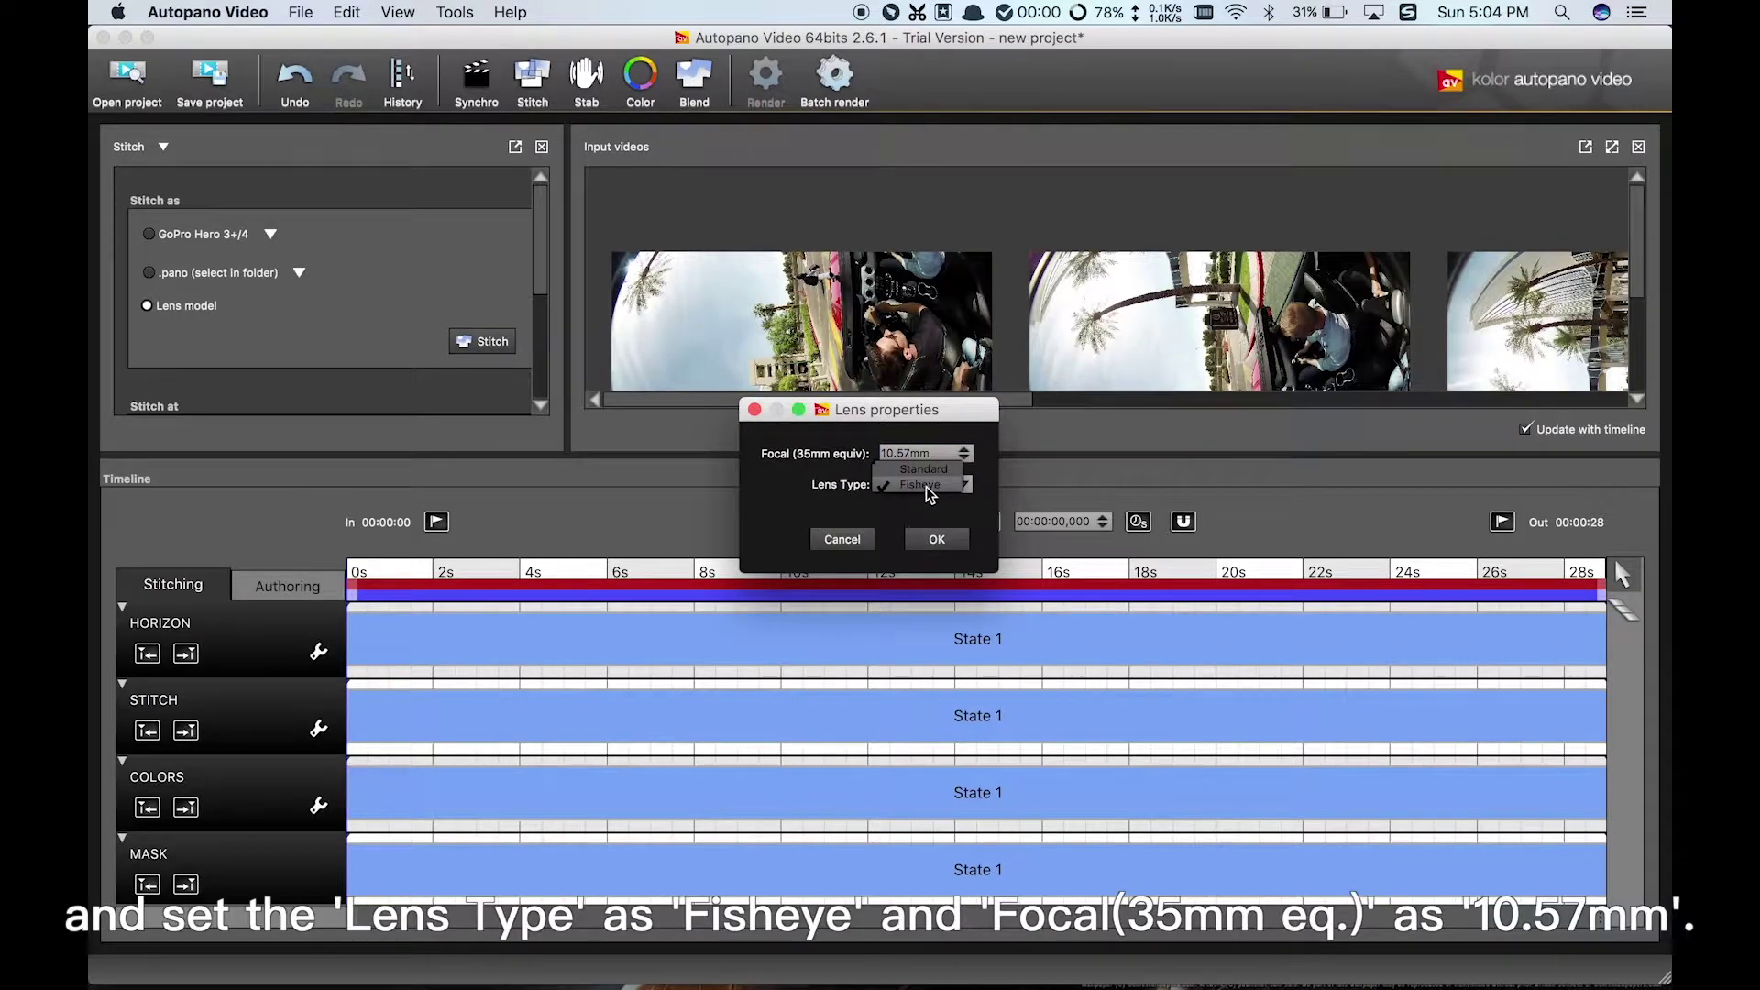
drag(909, 454, 879, 454)
text(10.57)
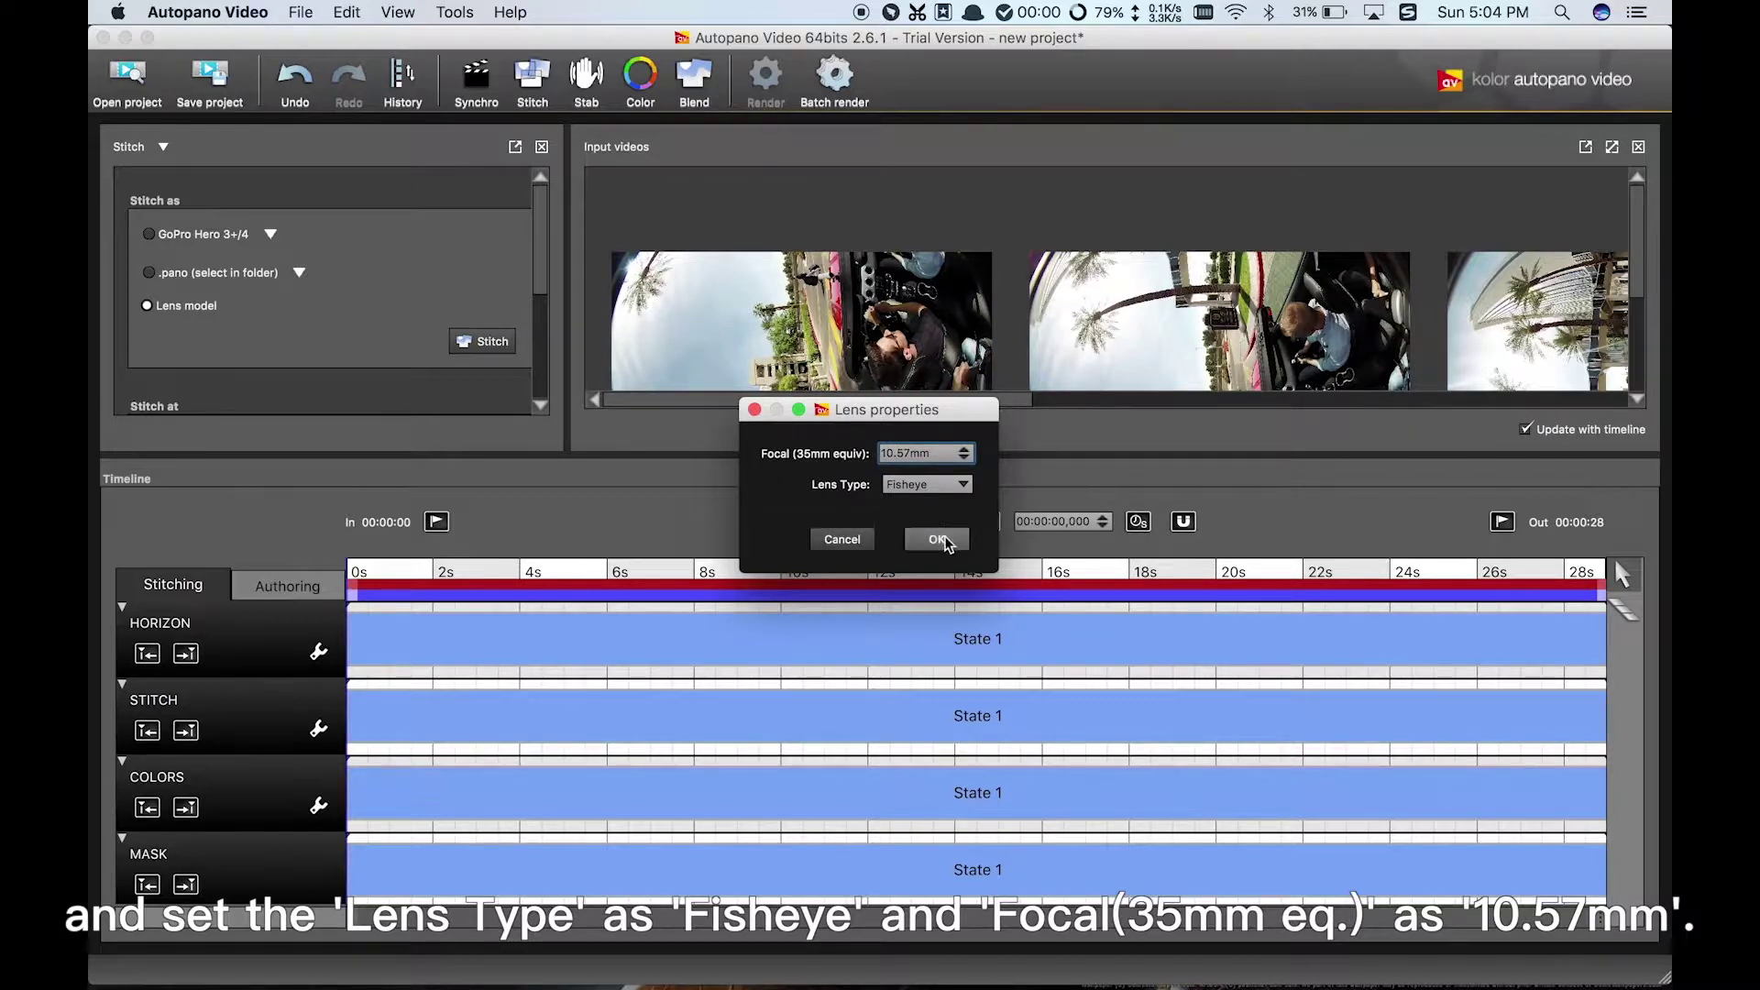
click(941, 538)
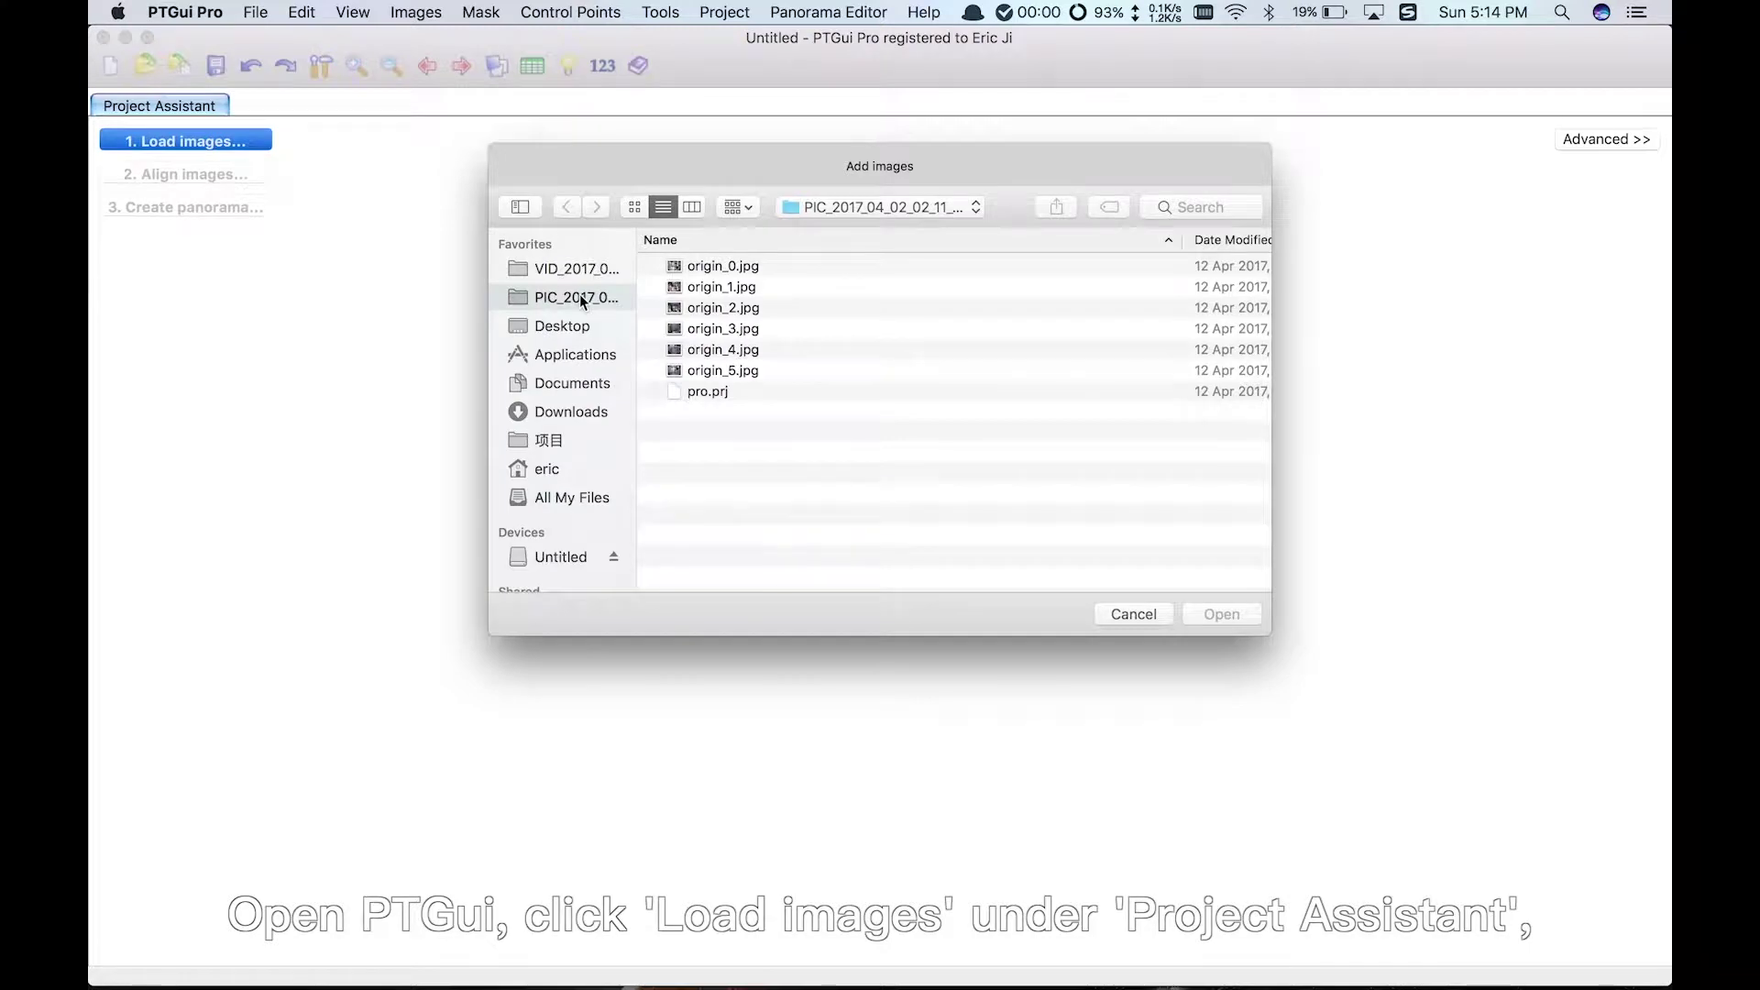
Load origin_0.jpg through origin_5.jpg and dismiss the missing EXIF camera data prompt.
click(703, 267)
shift+click(715, 371)
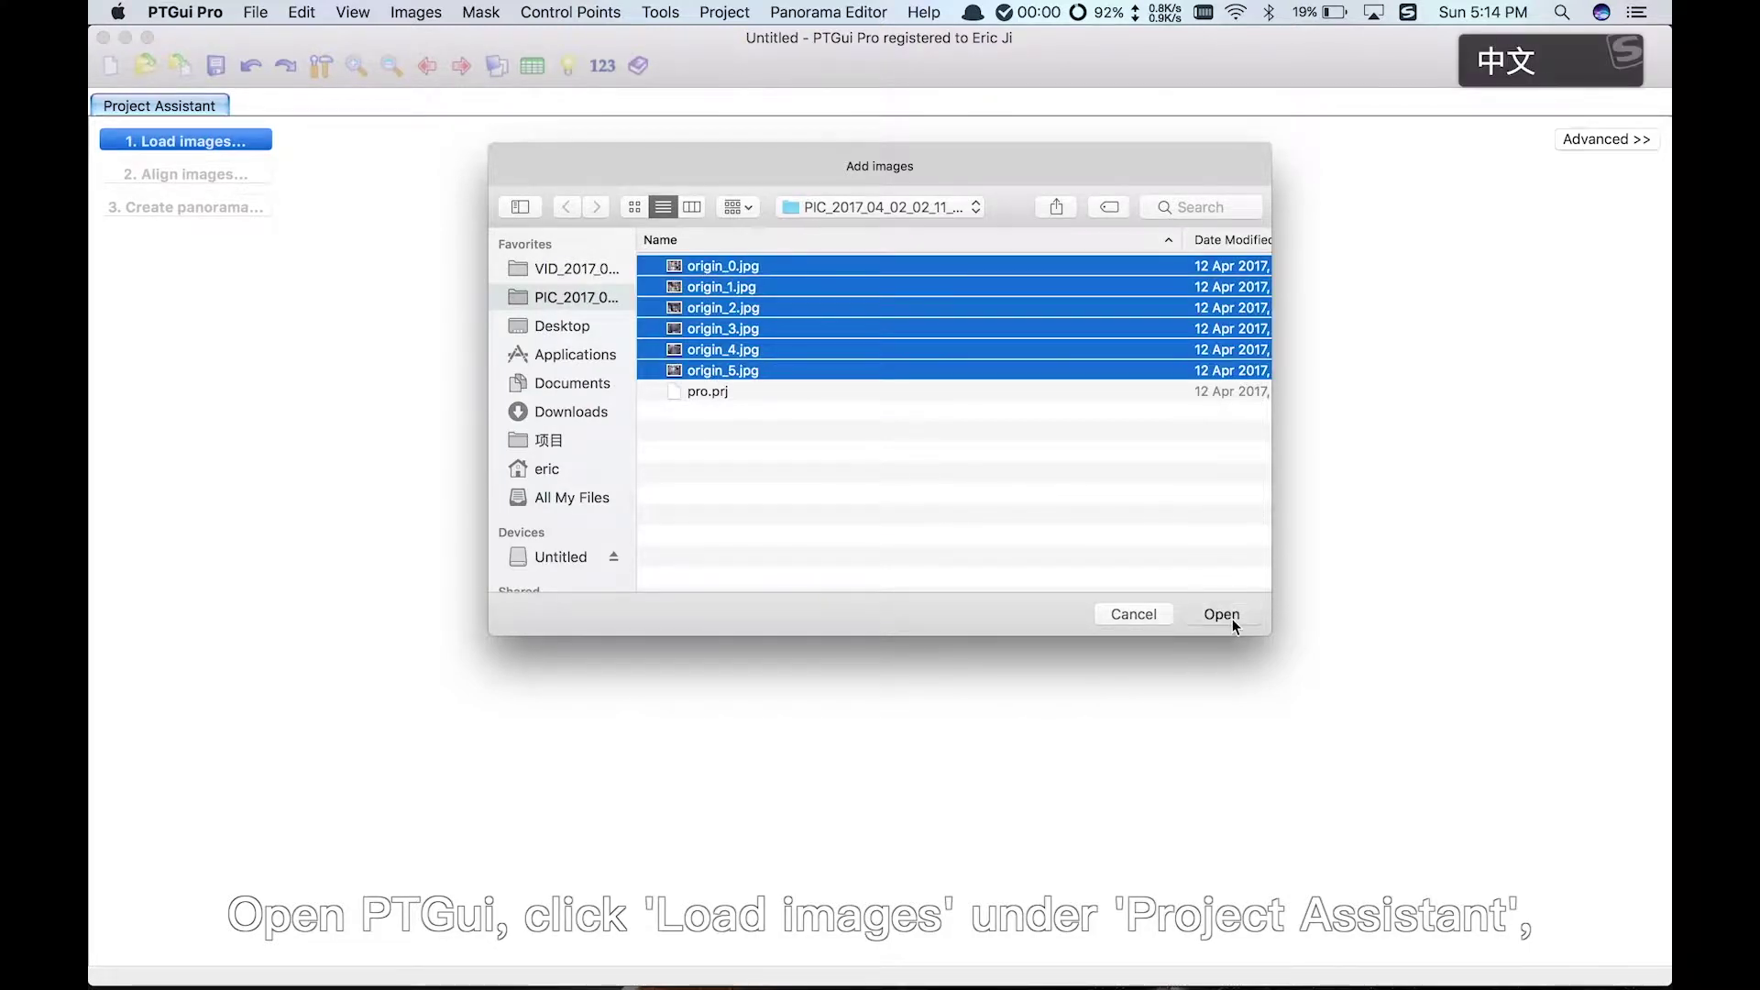
click(1223, 615)
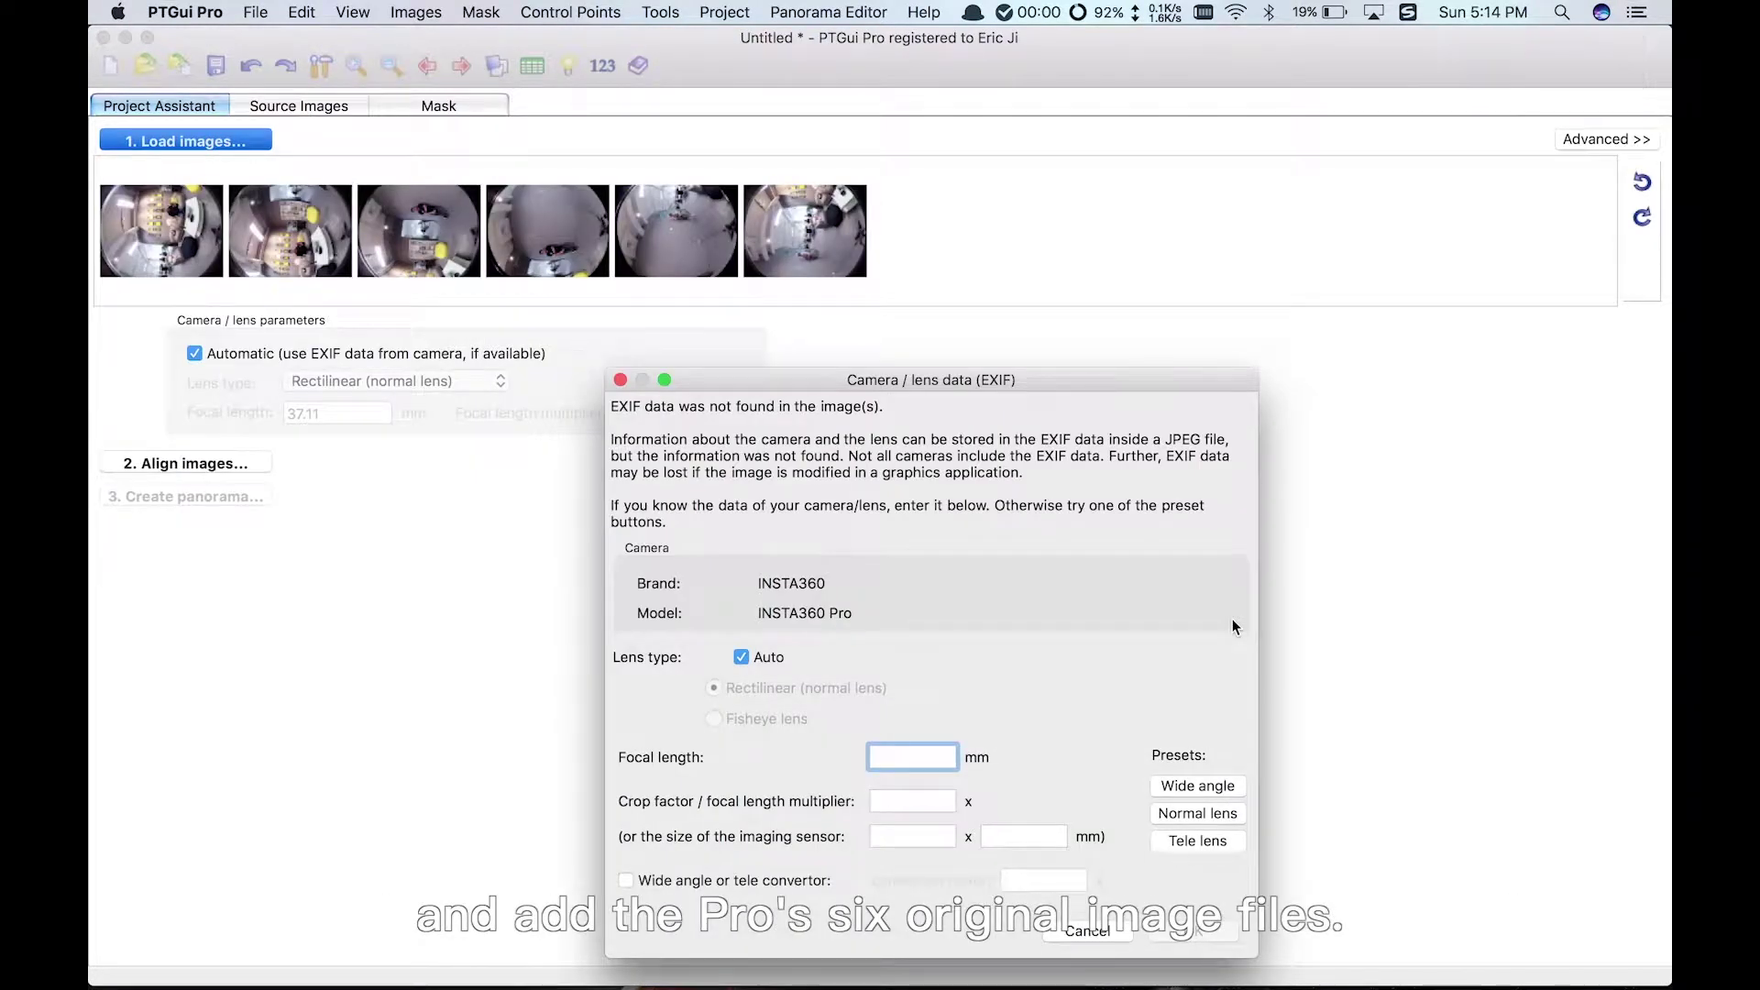
click(1067, 933)
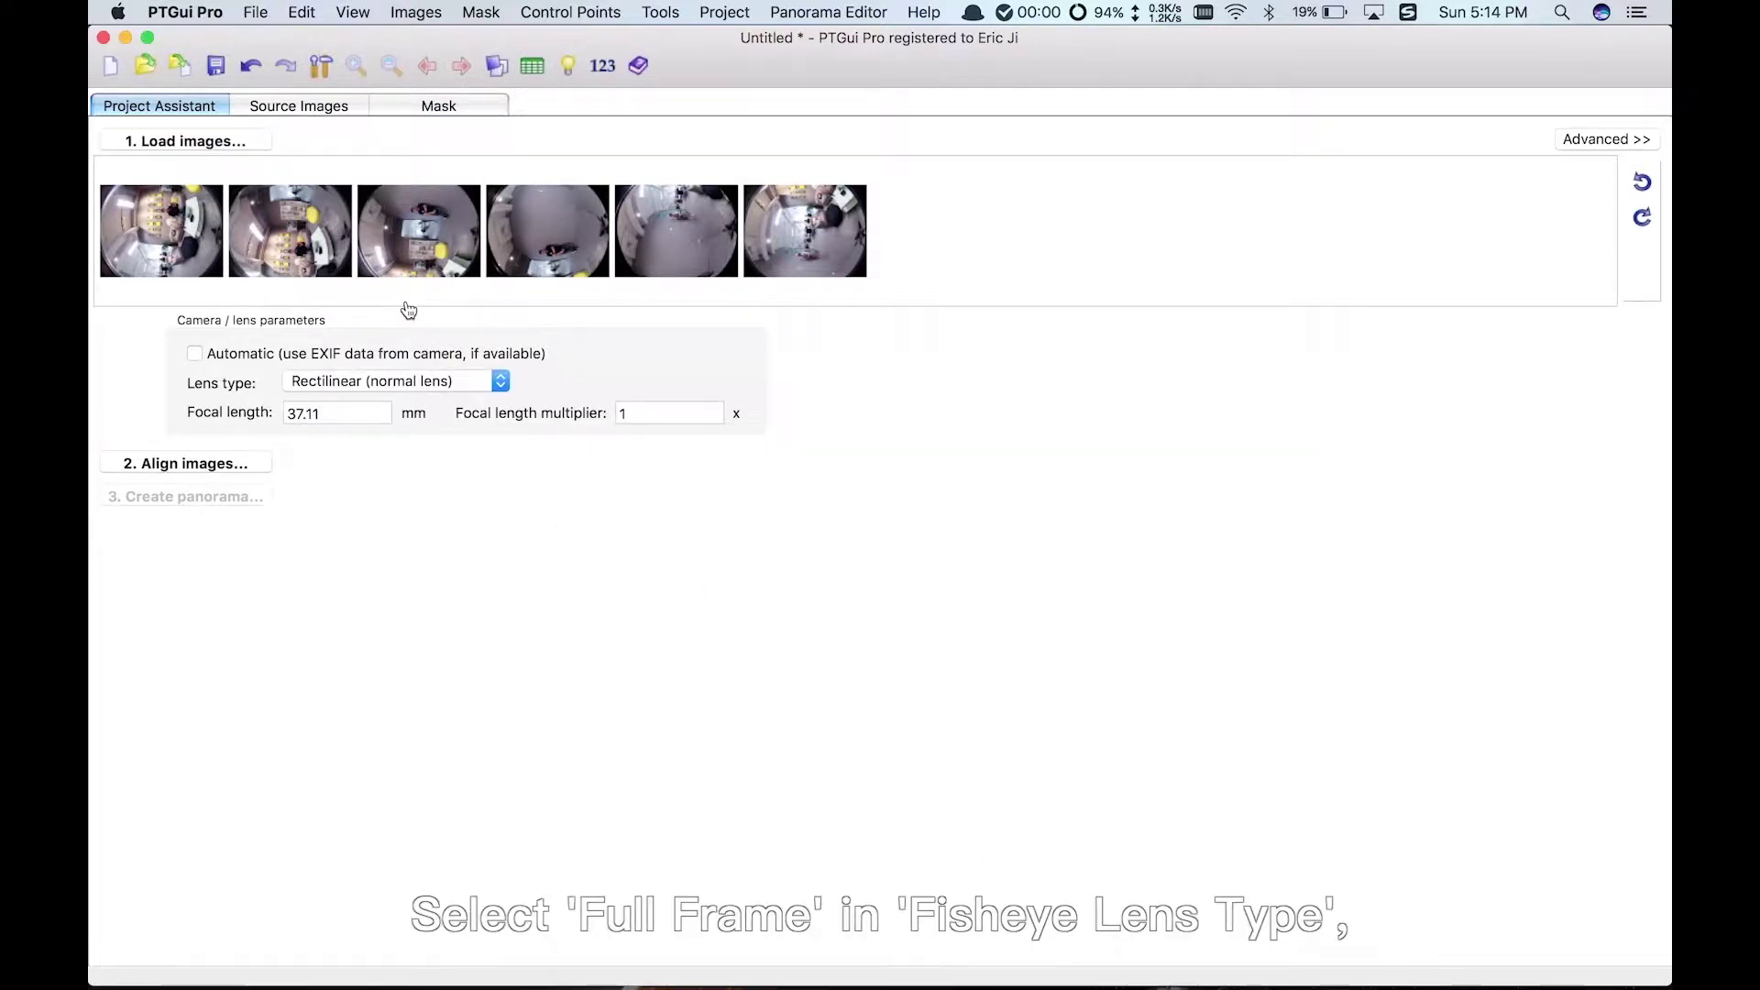
Set the lens to Full Frame Fisheye at 10.57 mm and align the six images.
click(360, 380)
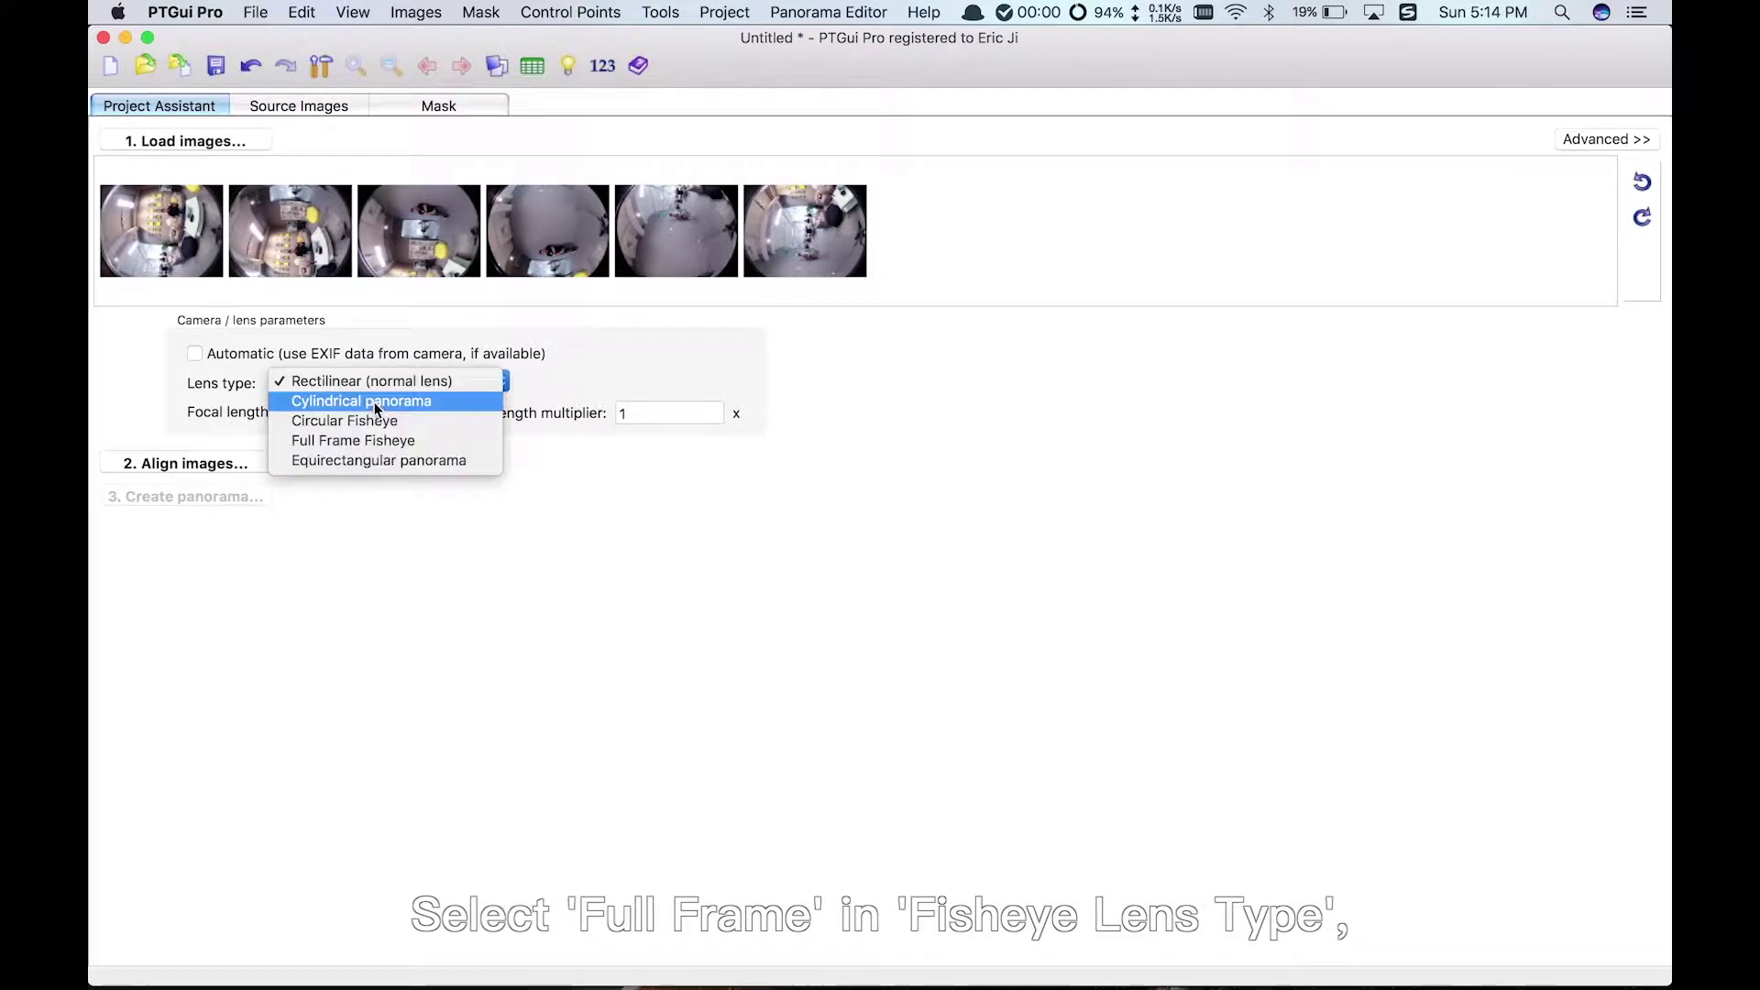
click(388, 438)
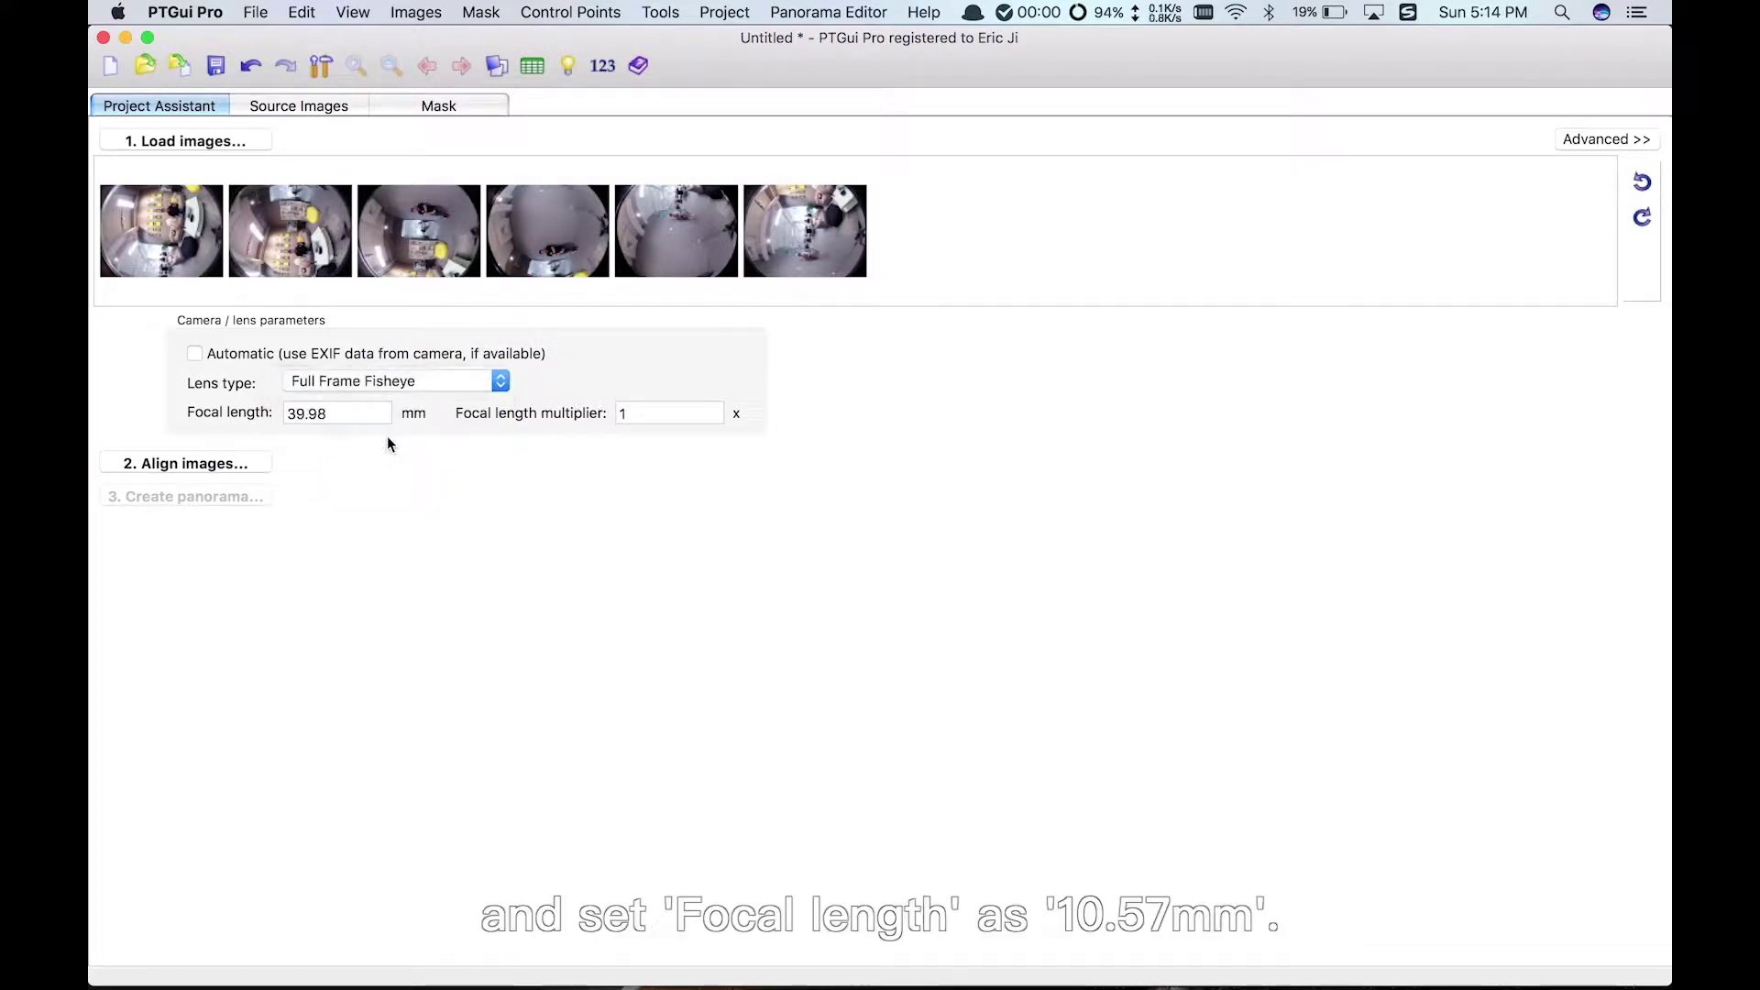
drag(358, 414, 266, 414)
text(10.57)
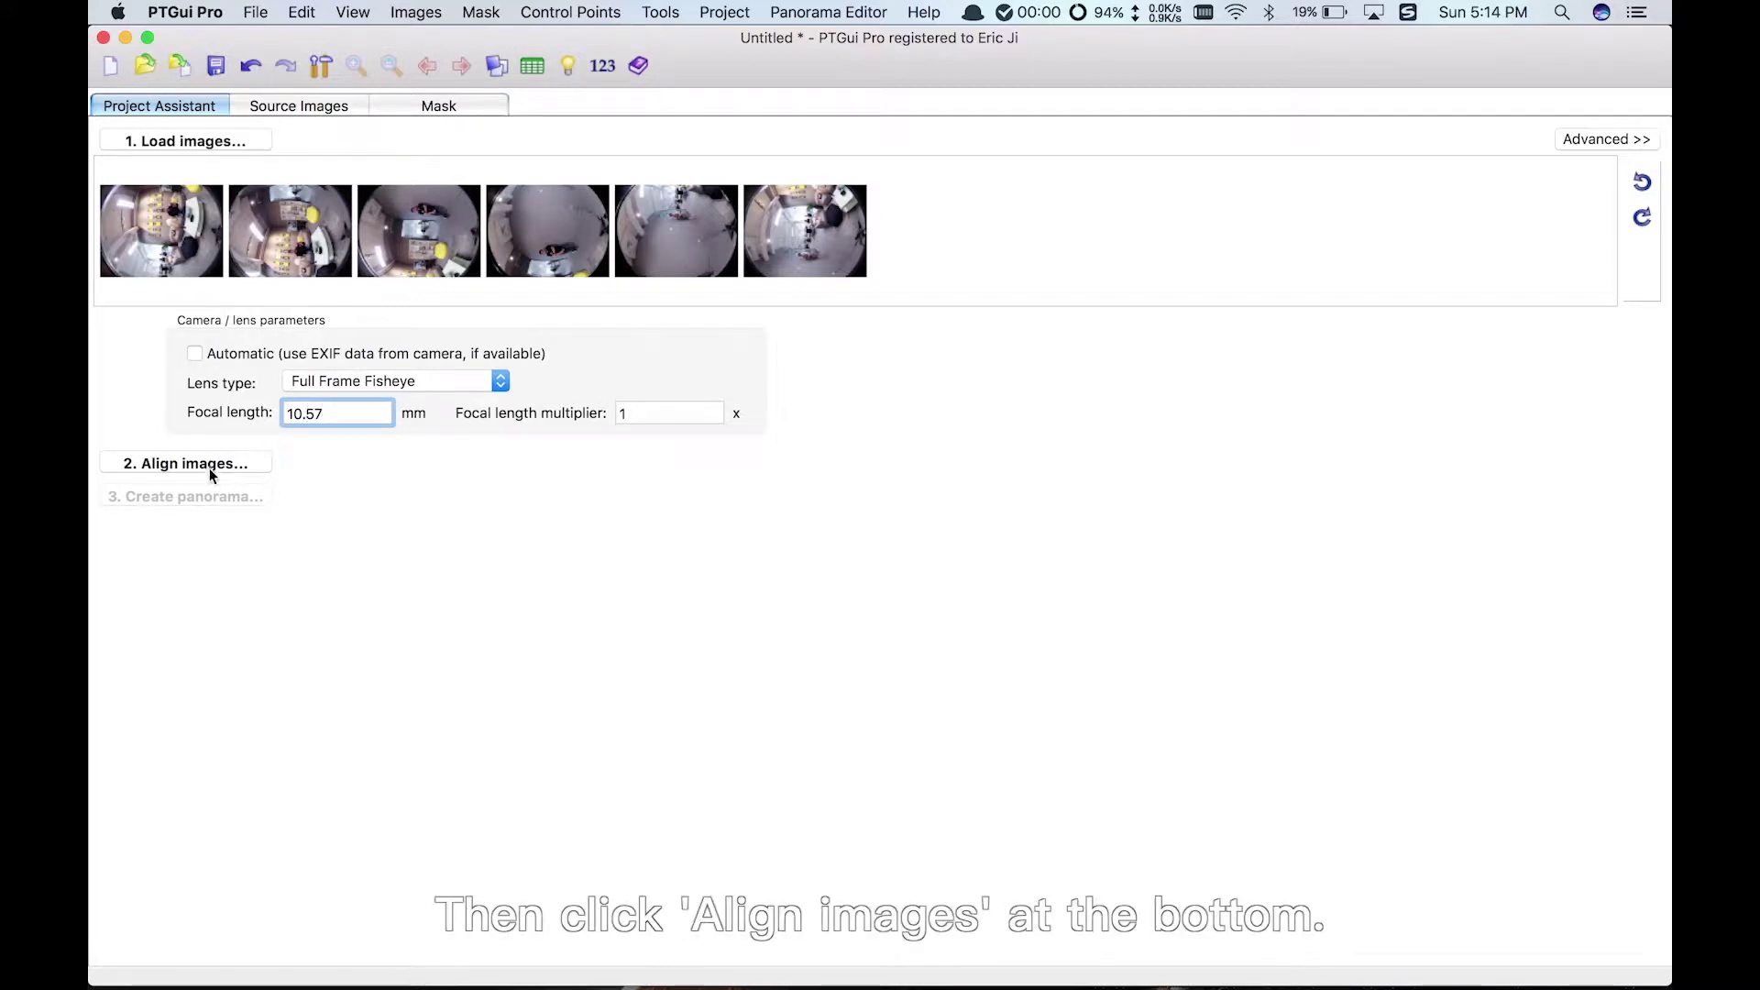
click(211, 464)
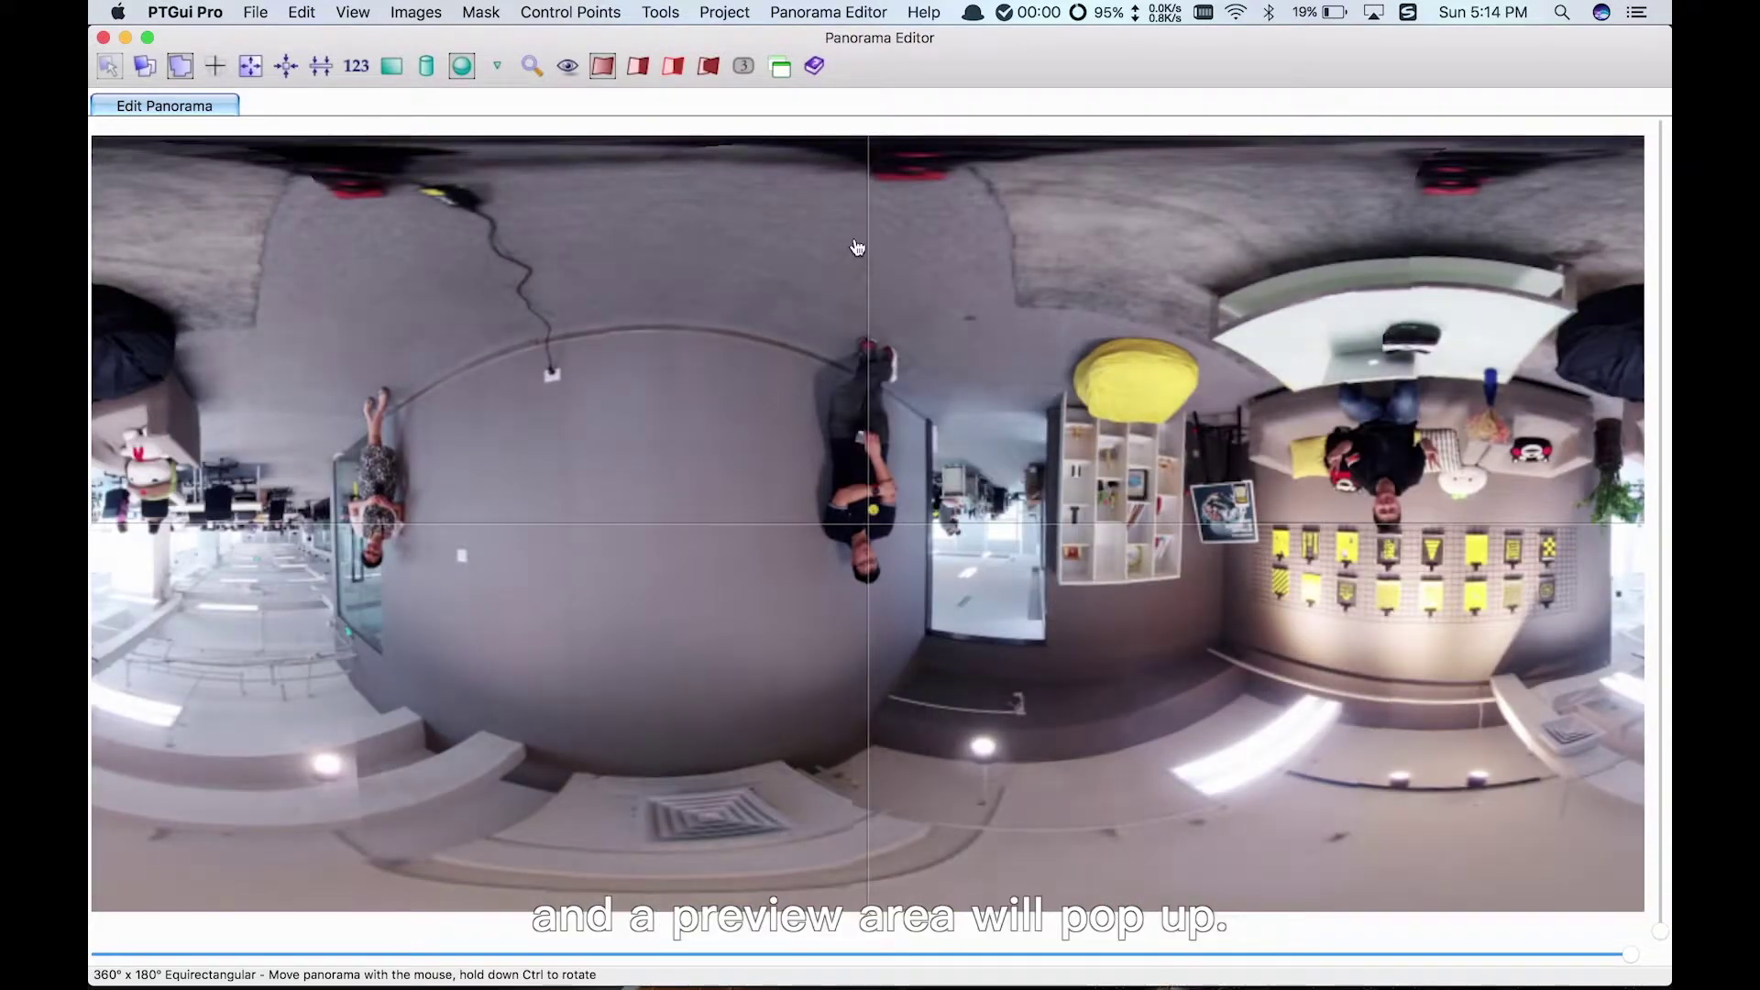
Drag the office panorama into position and straighten it so the horizon is level.
drag(815, 318, 830, 570)
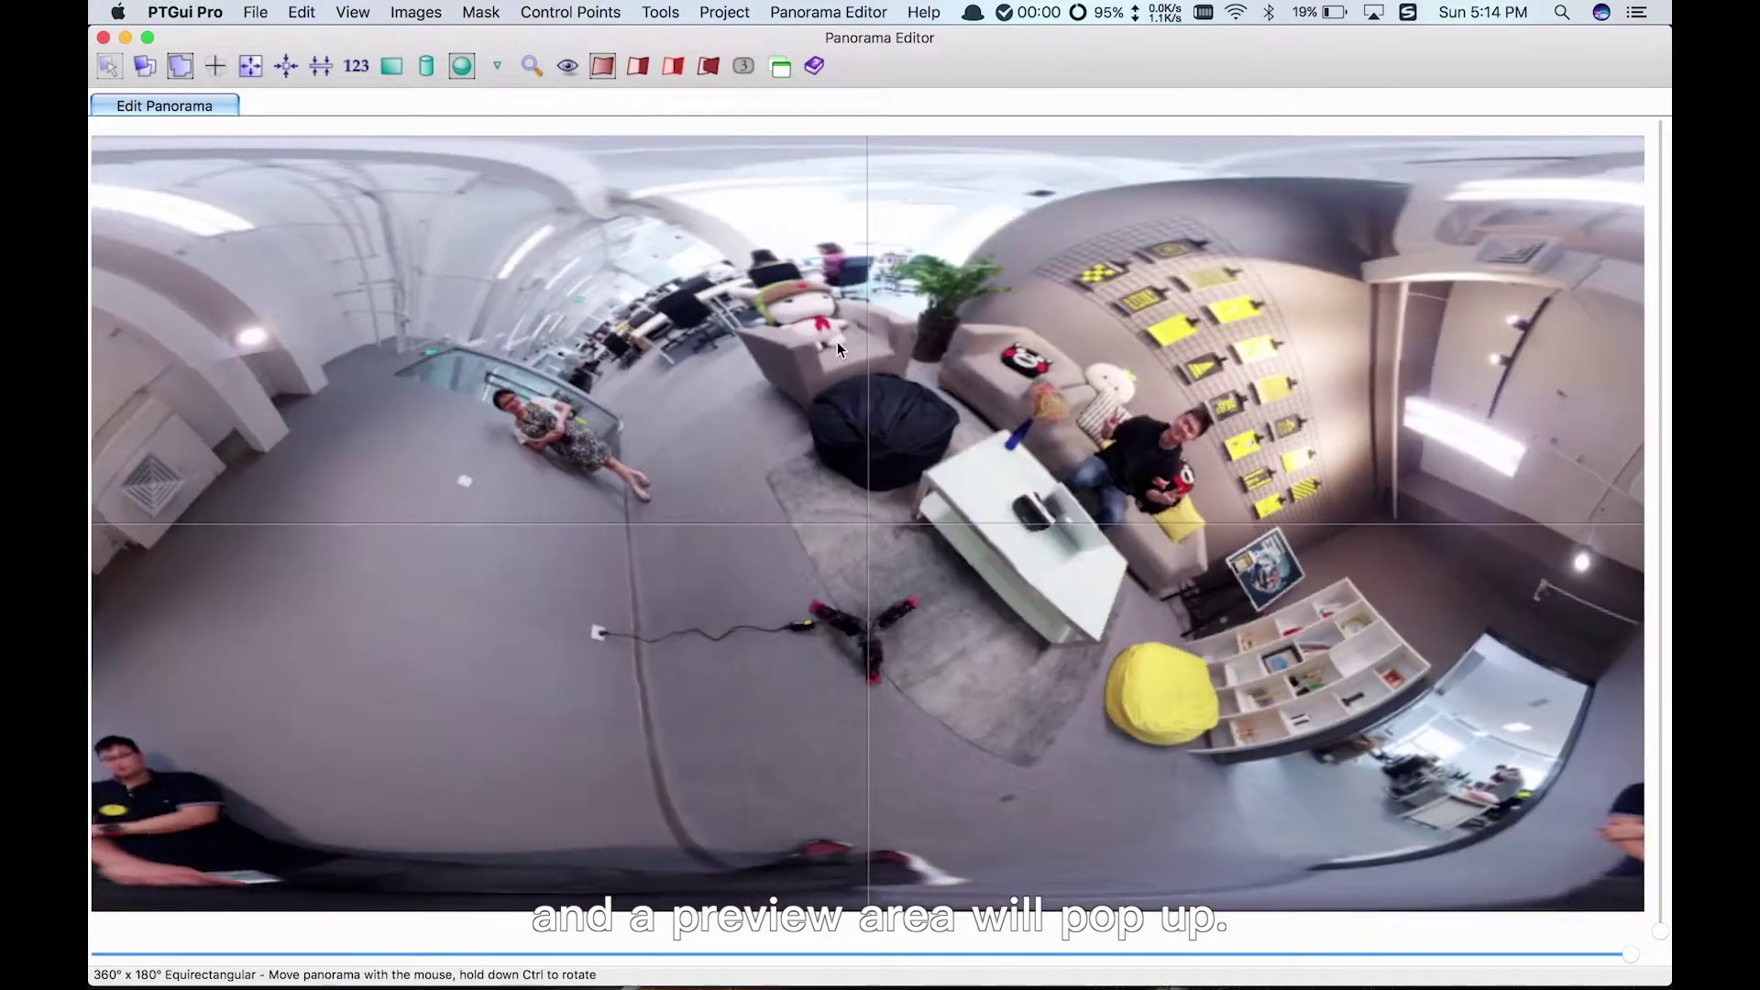
click(321, 68)
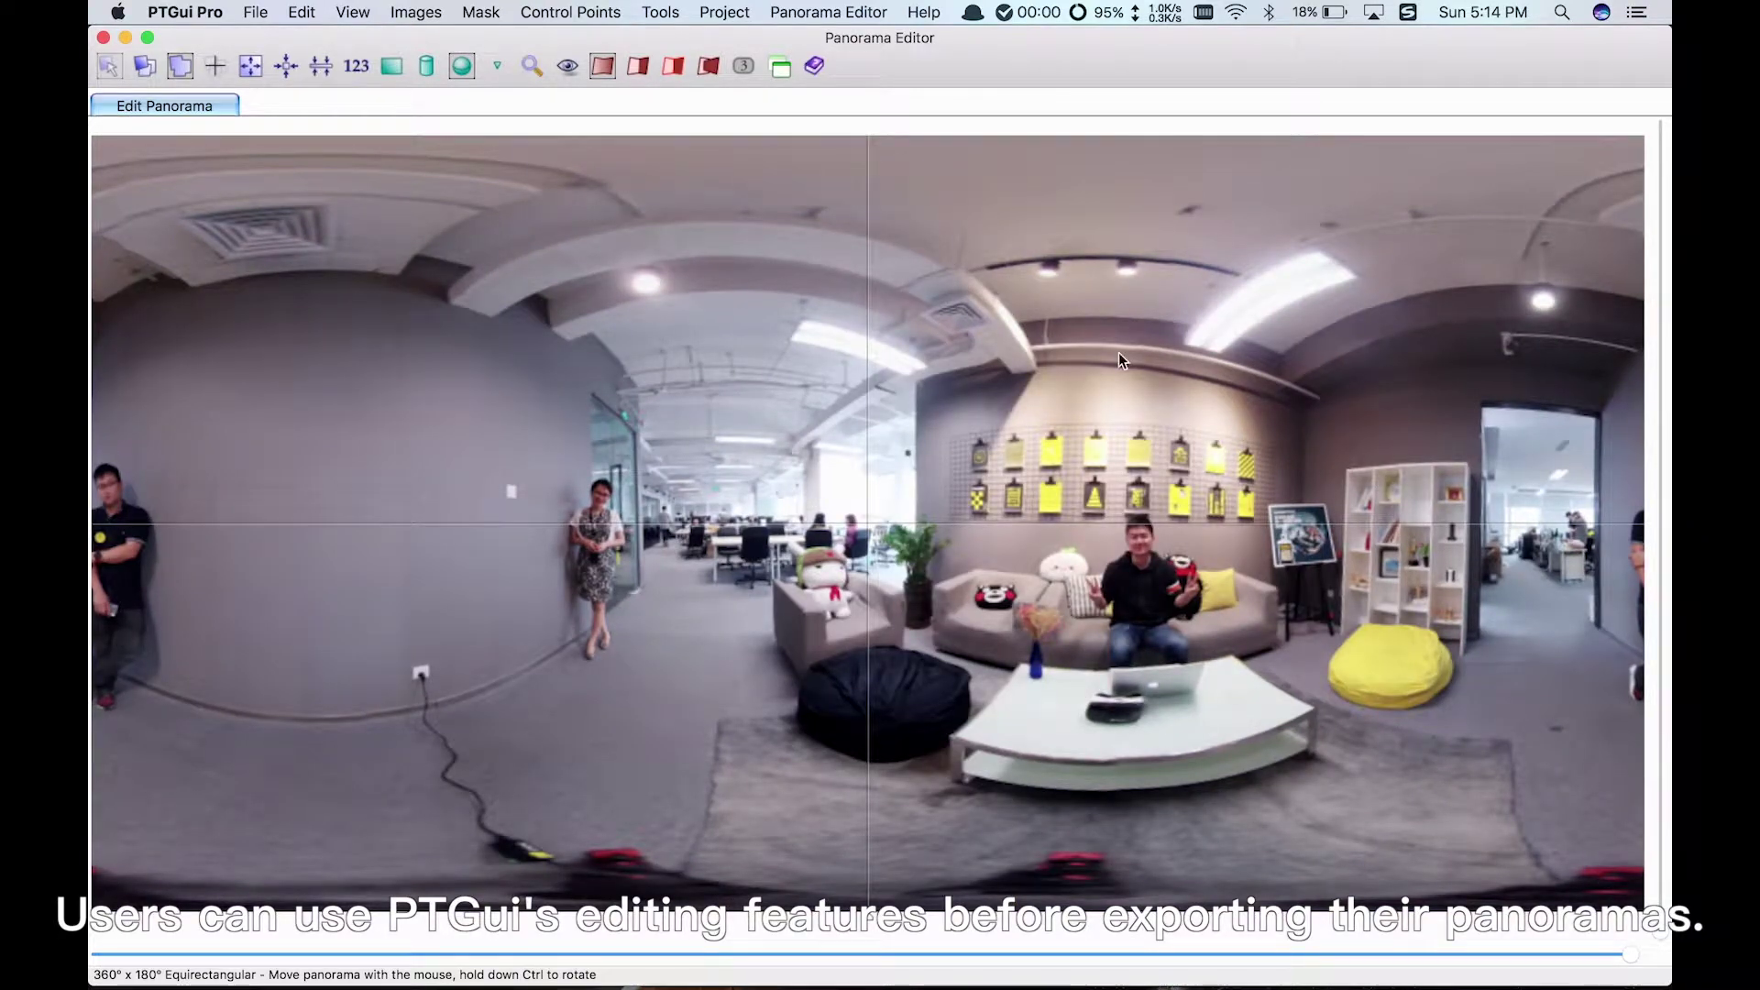
Save the PTGui panorama as template.pts in the PIC_2017_04_02_02_11_09_08 folder.
click(255, 12)
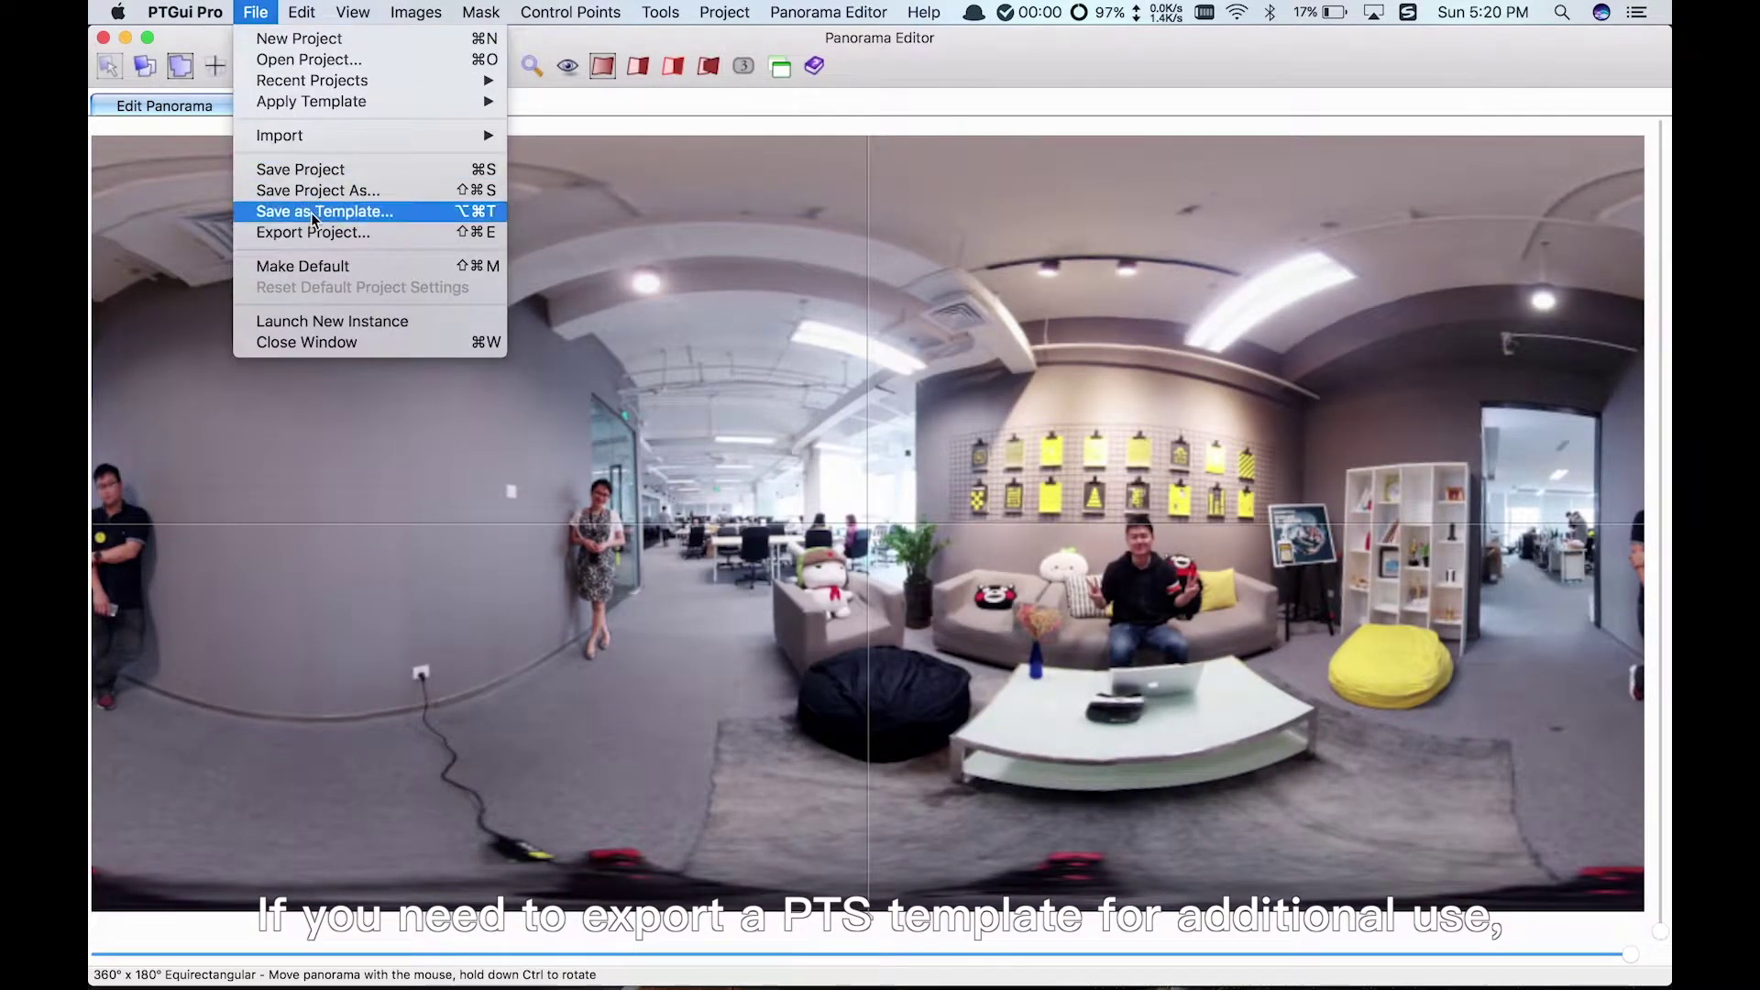
click(312, 211)
click(893, 358)
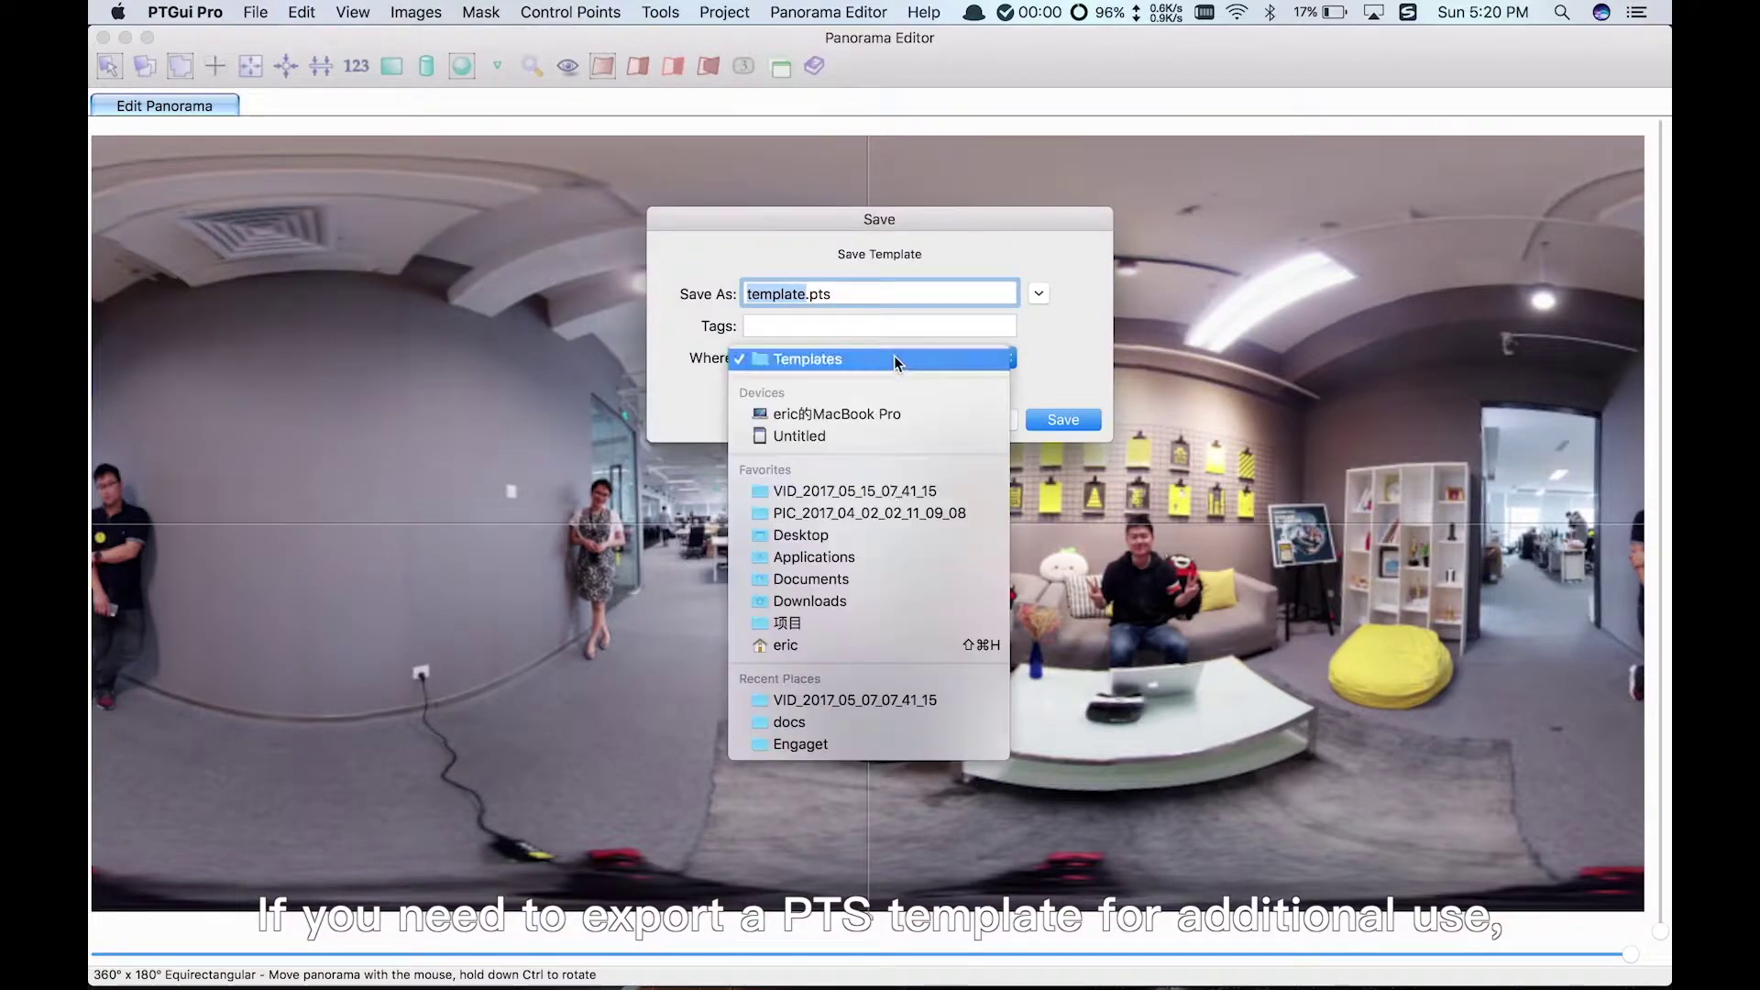
click(891, 508)
click(1064, 419)
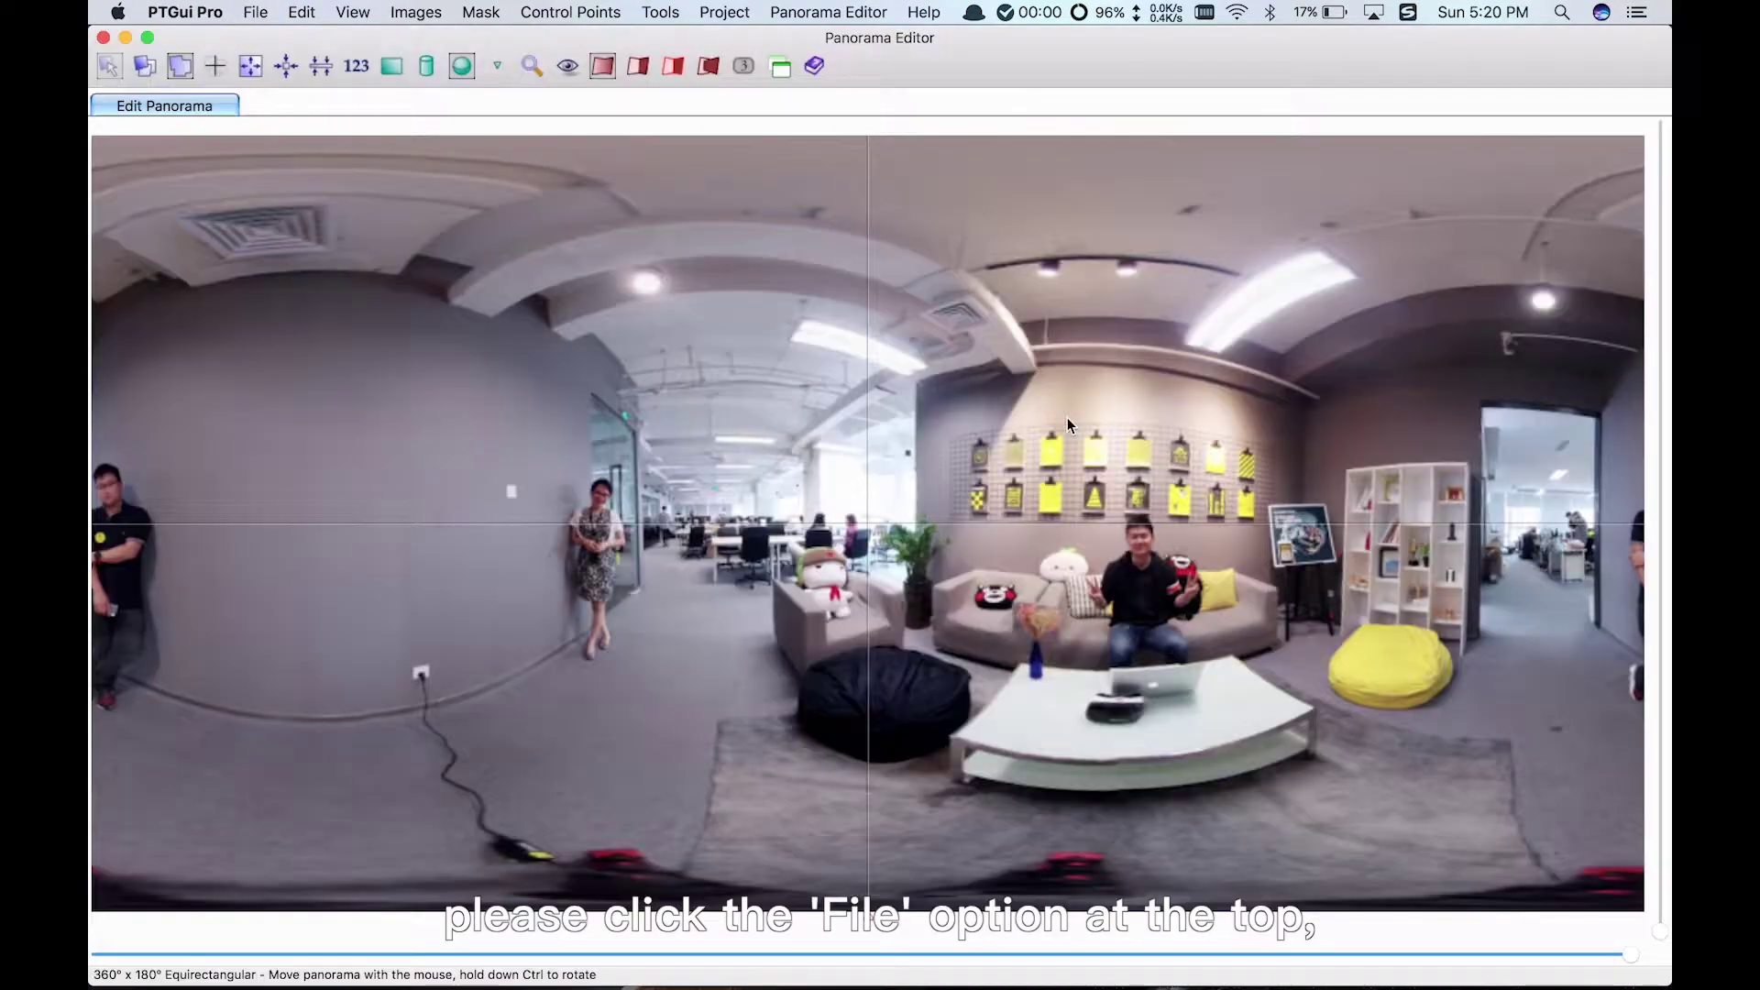
Hide PTGui and check template.pts inside the PIC_2017_04_02_02_11_09_08 folder in Finder.
click(123, 36)
key(super+h)
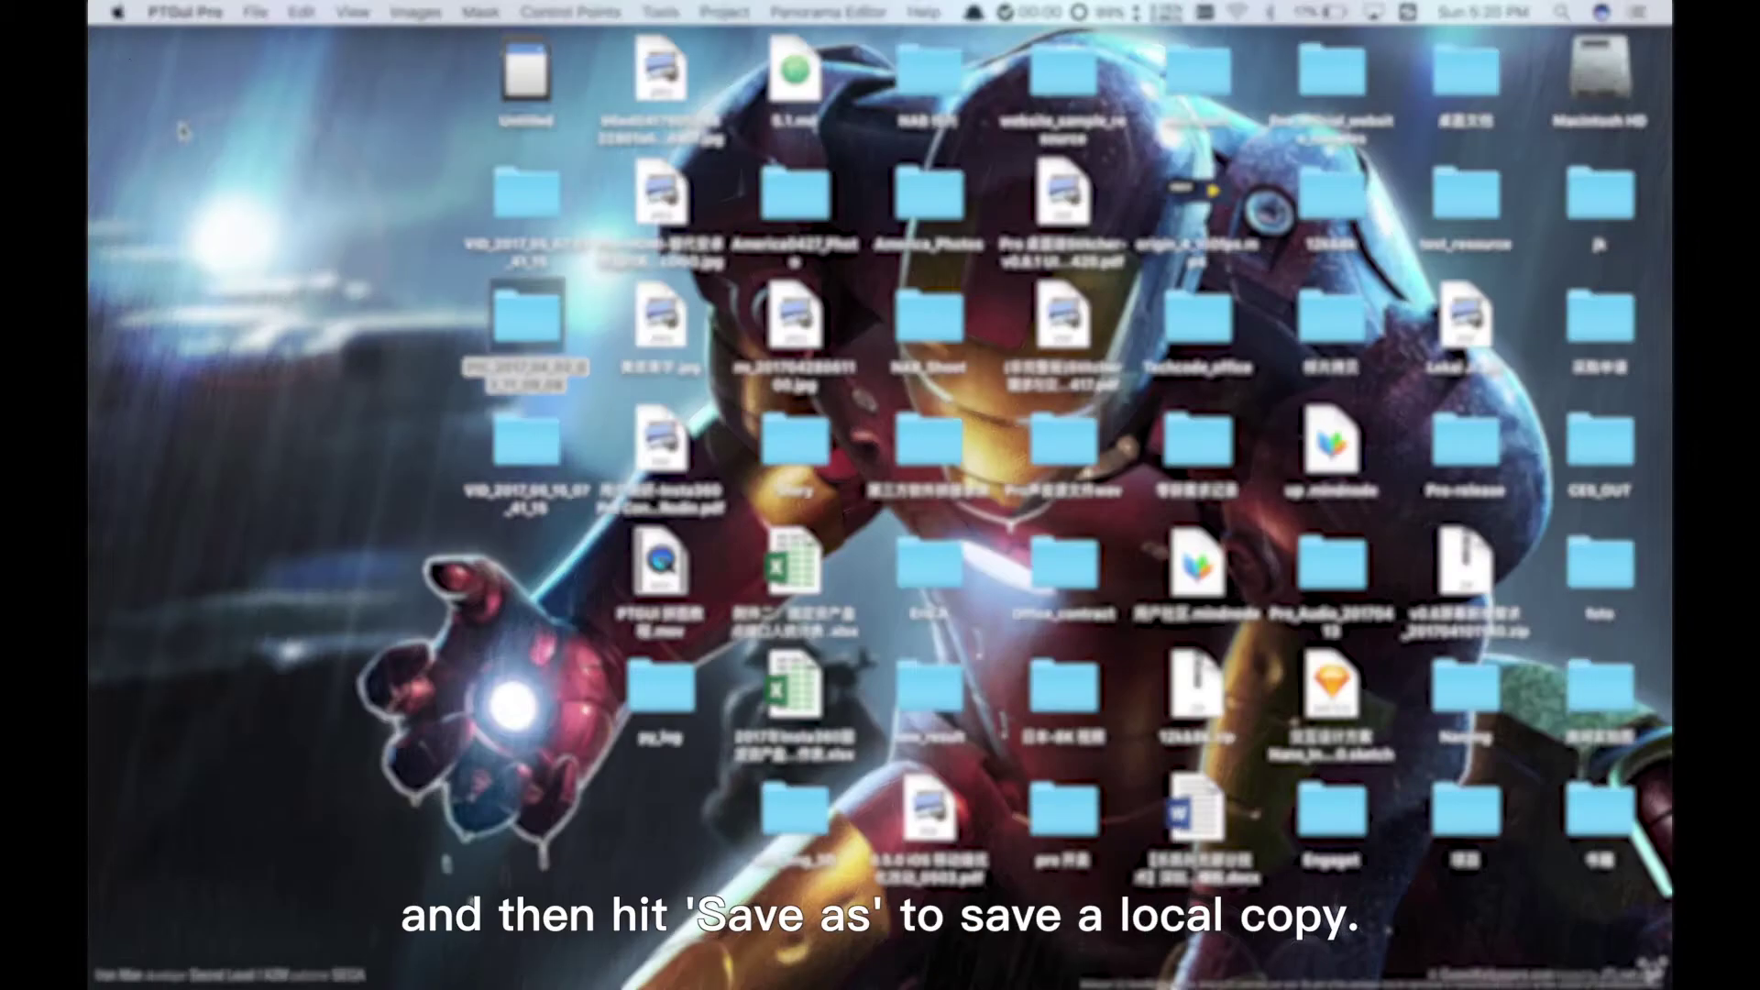
double_click(527, 352)
click(695, 408)
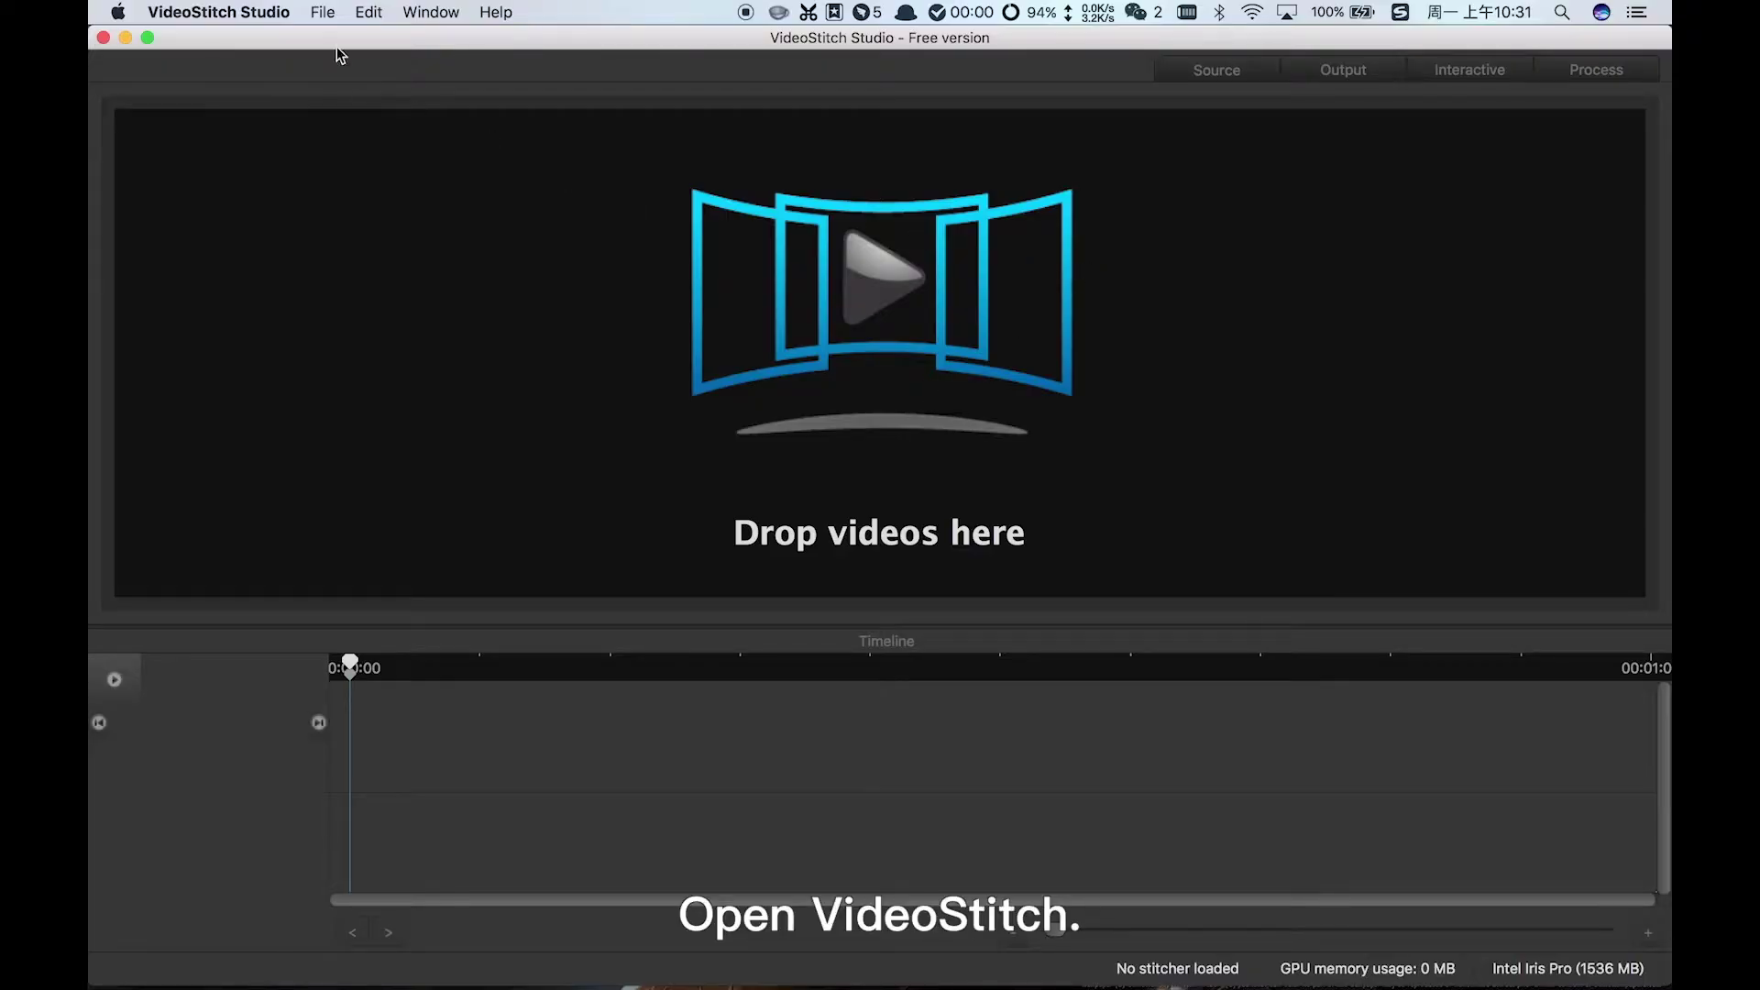
Load origin_0.mp4 through origin_5.mp4 from the VID folder as media sources.
click(323, 12)
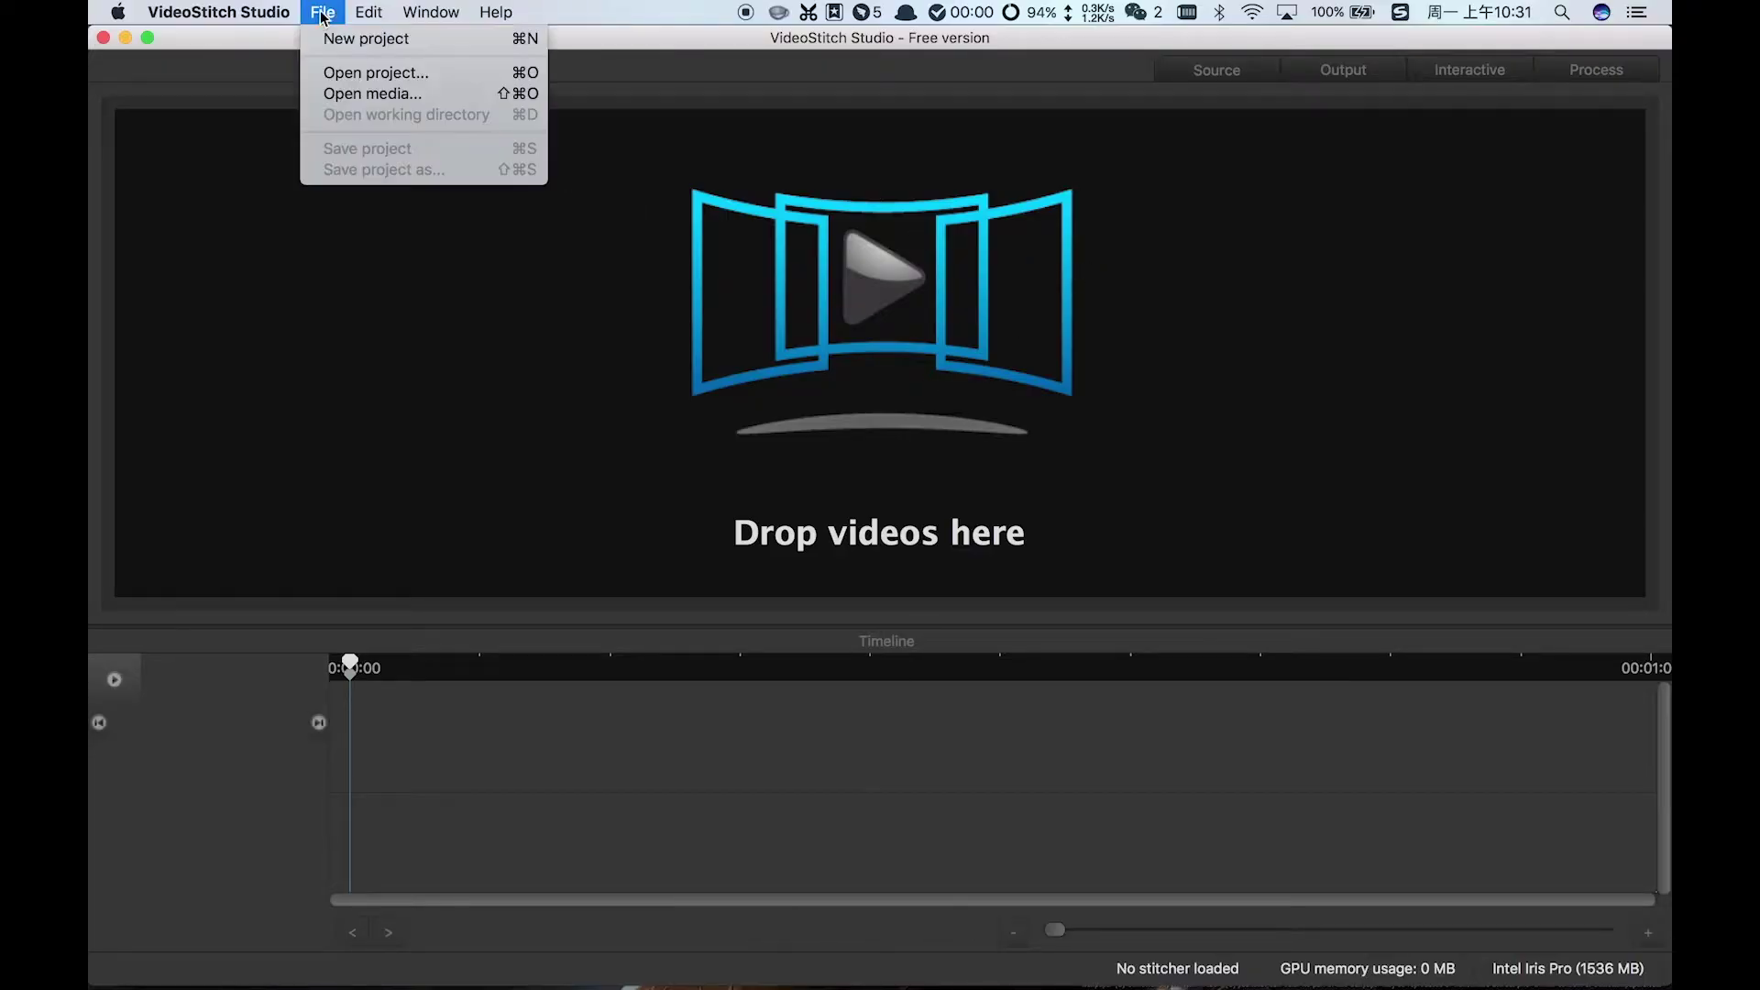
click(380, 94)
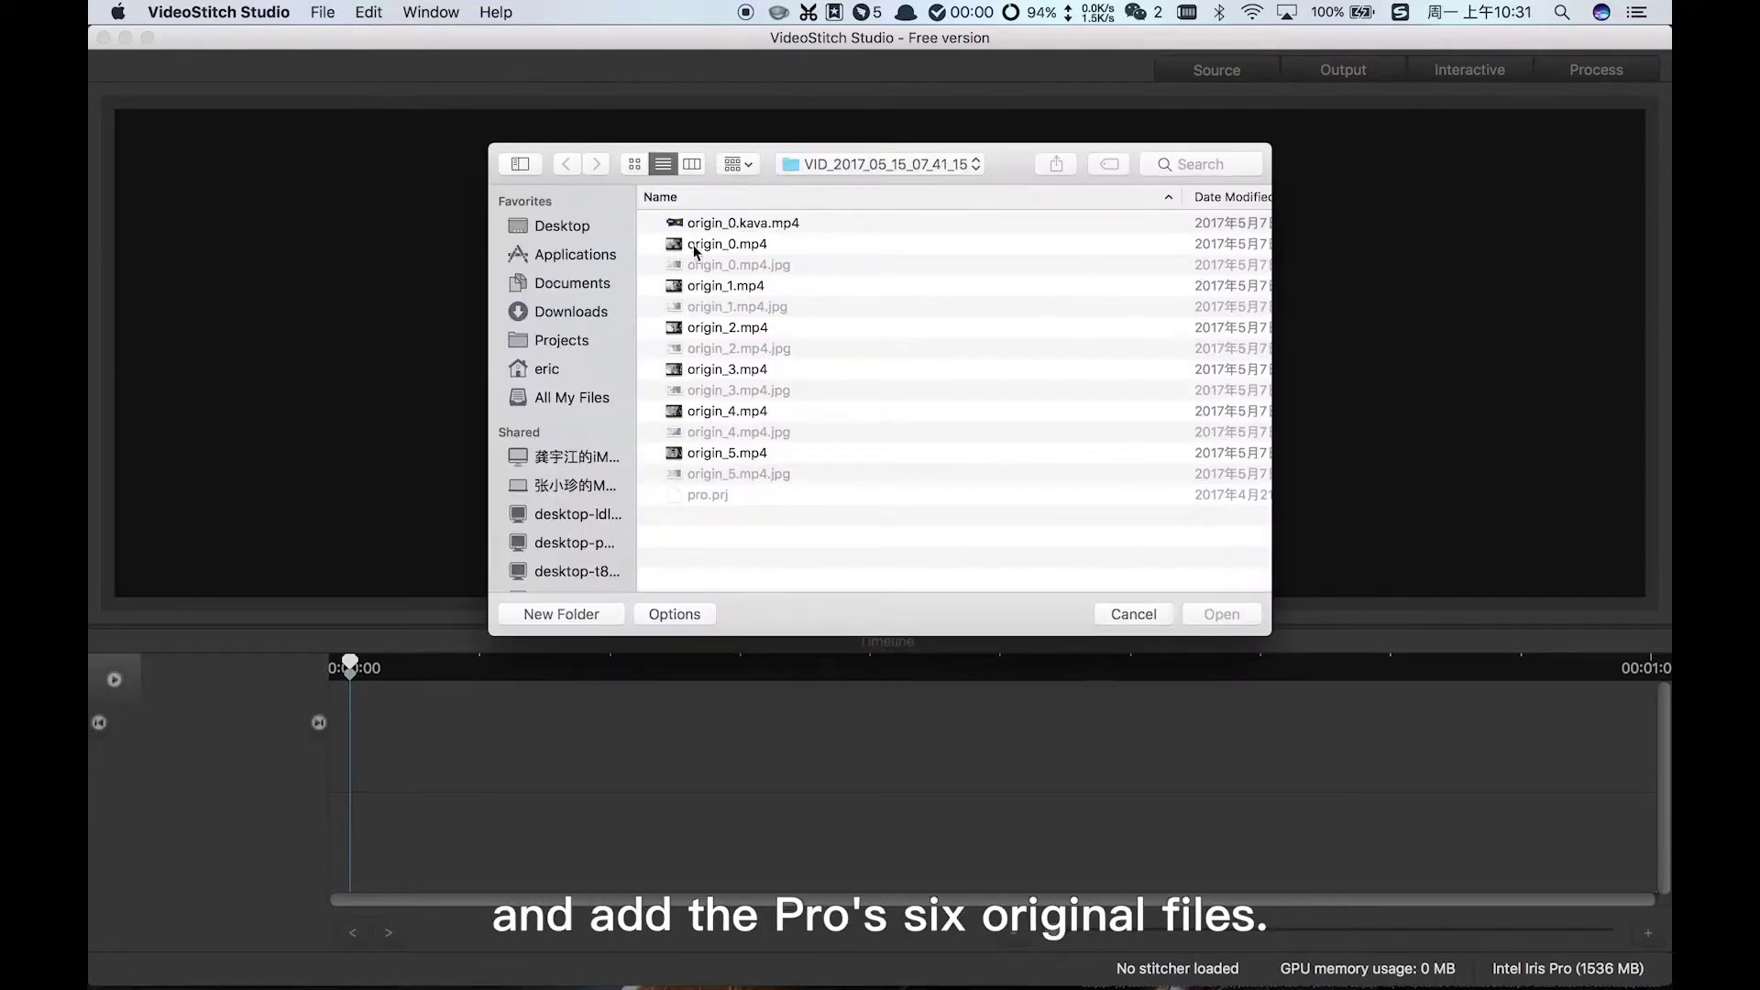
click(715, 244)
super+click(722, 288)
super+click(721, 328)
super+click(723, 370)
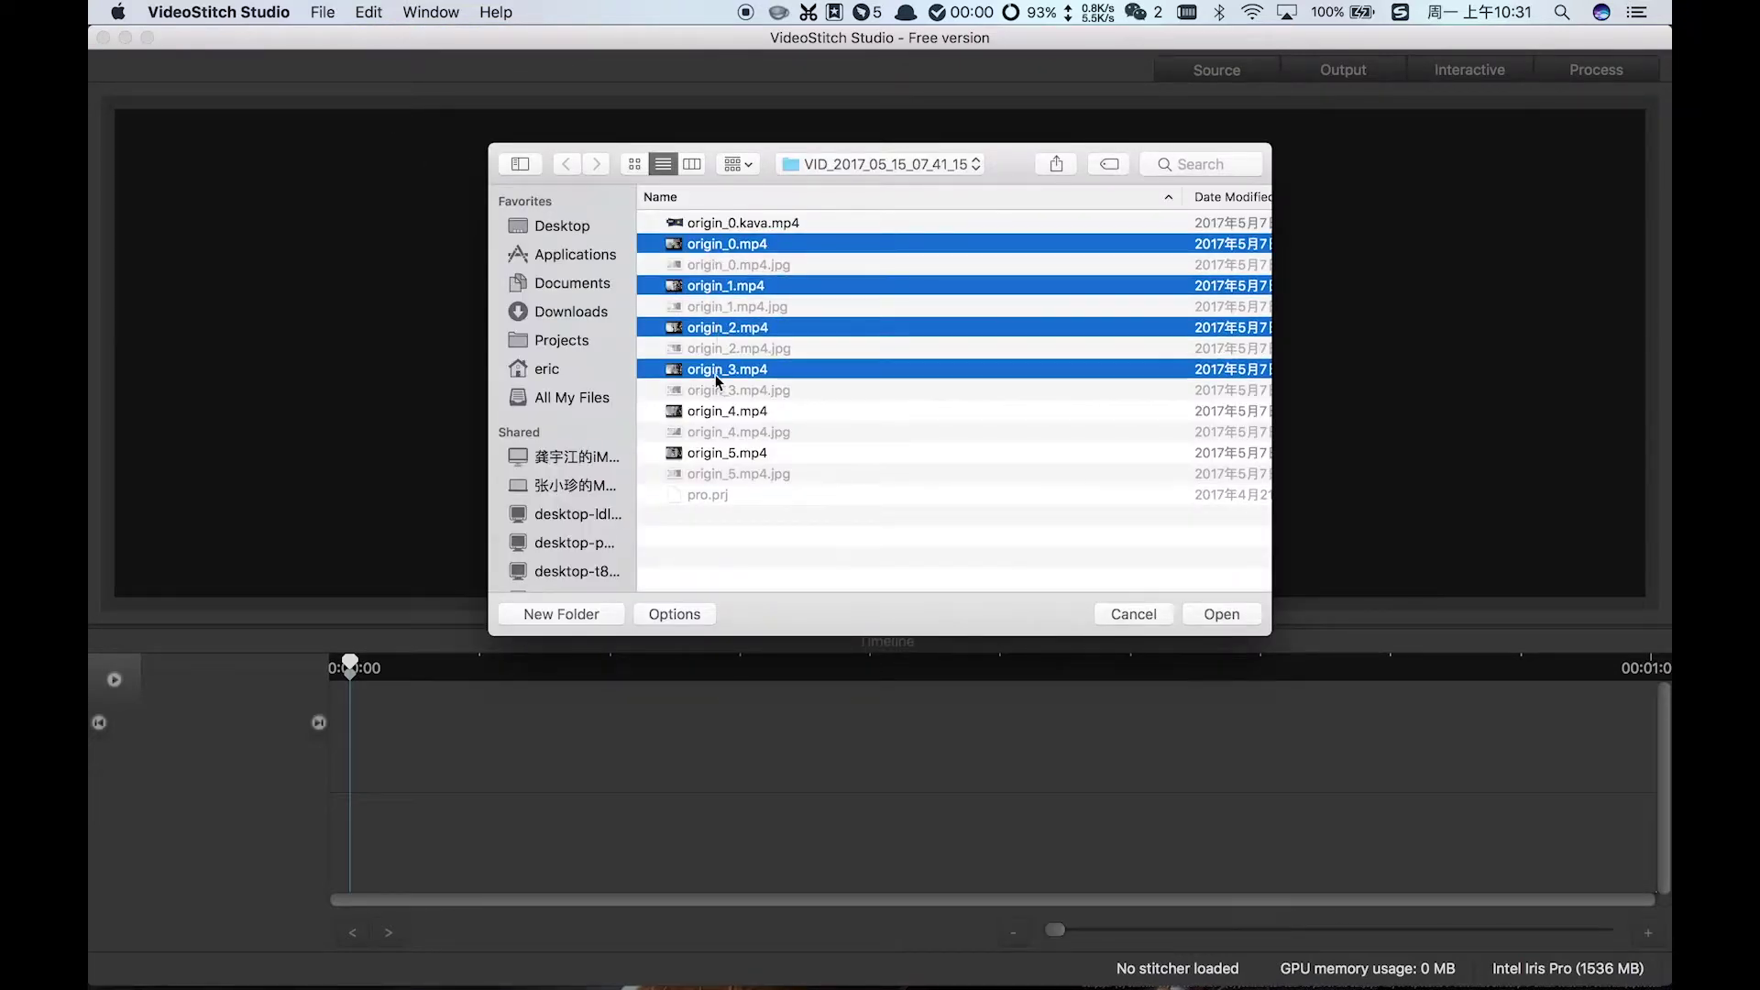
super+click(723, 411)
super+click(718, 454)
click(1219, 614)
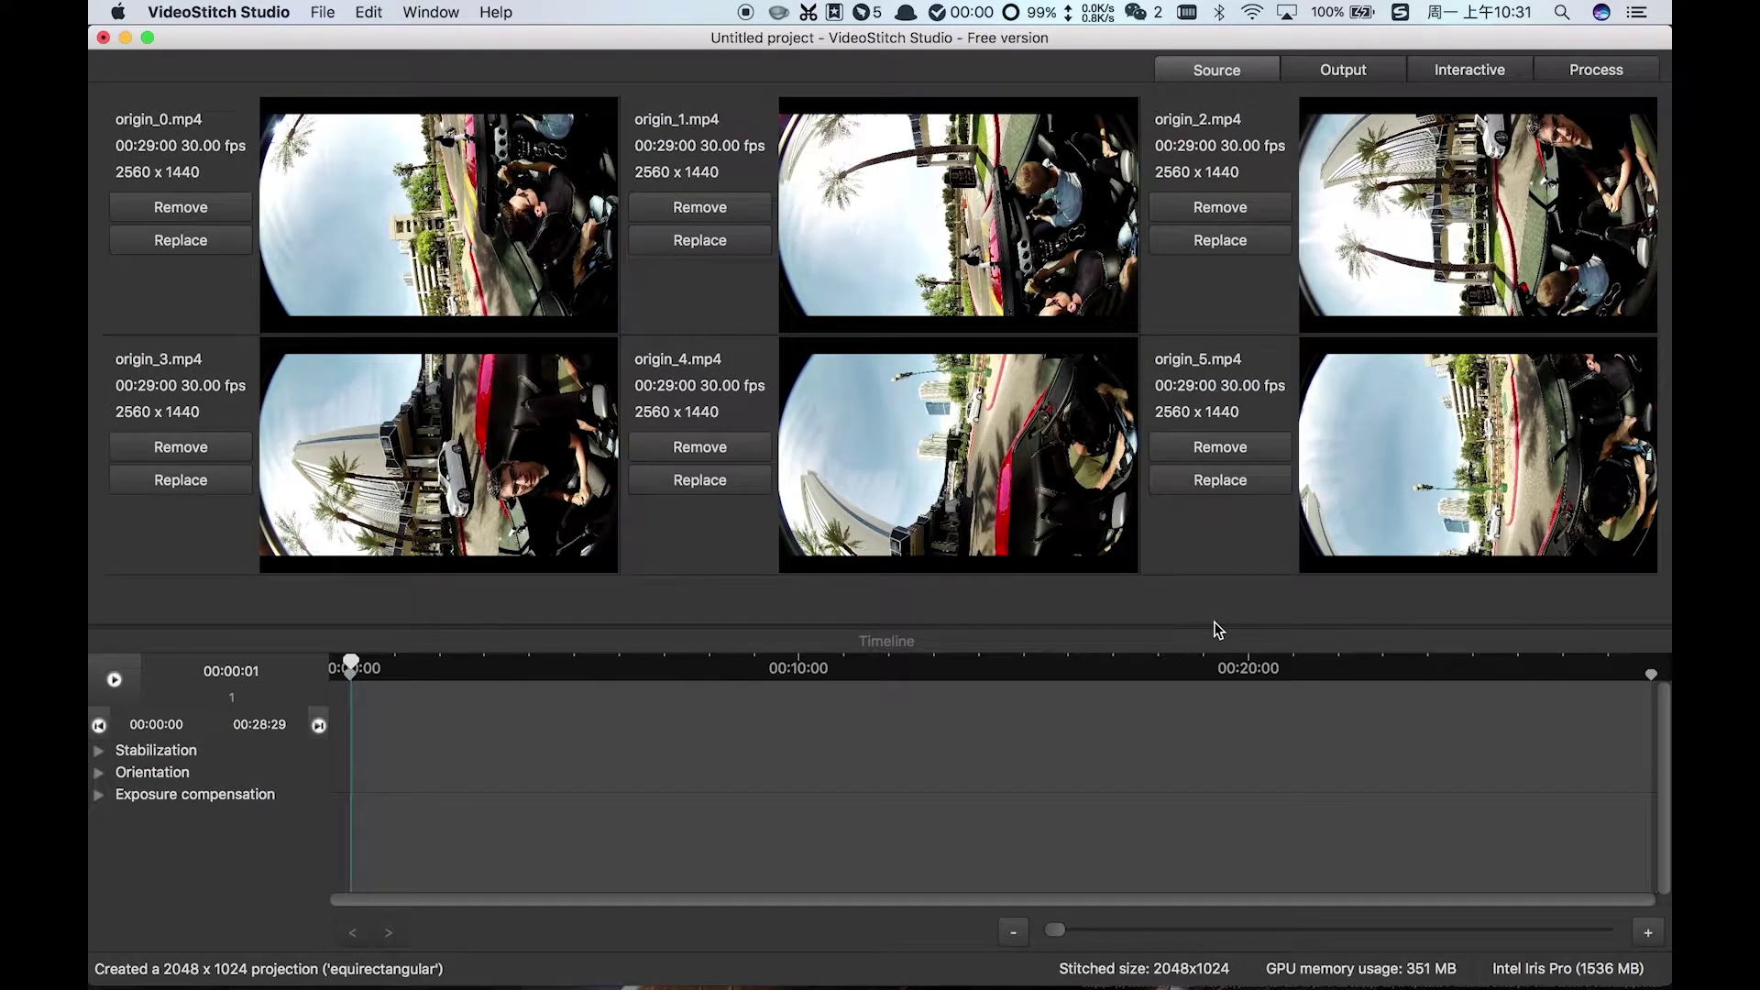
Auto-calibrate the six clips with a 200° FOV, accepting the synchronization warning.
click(435, 13)
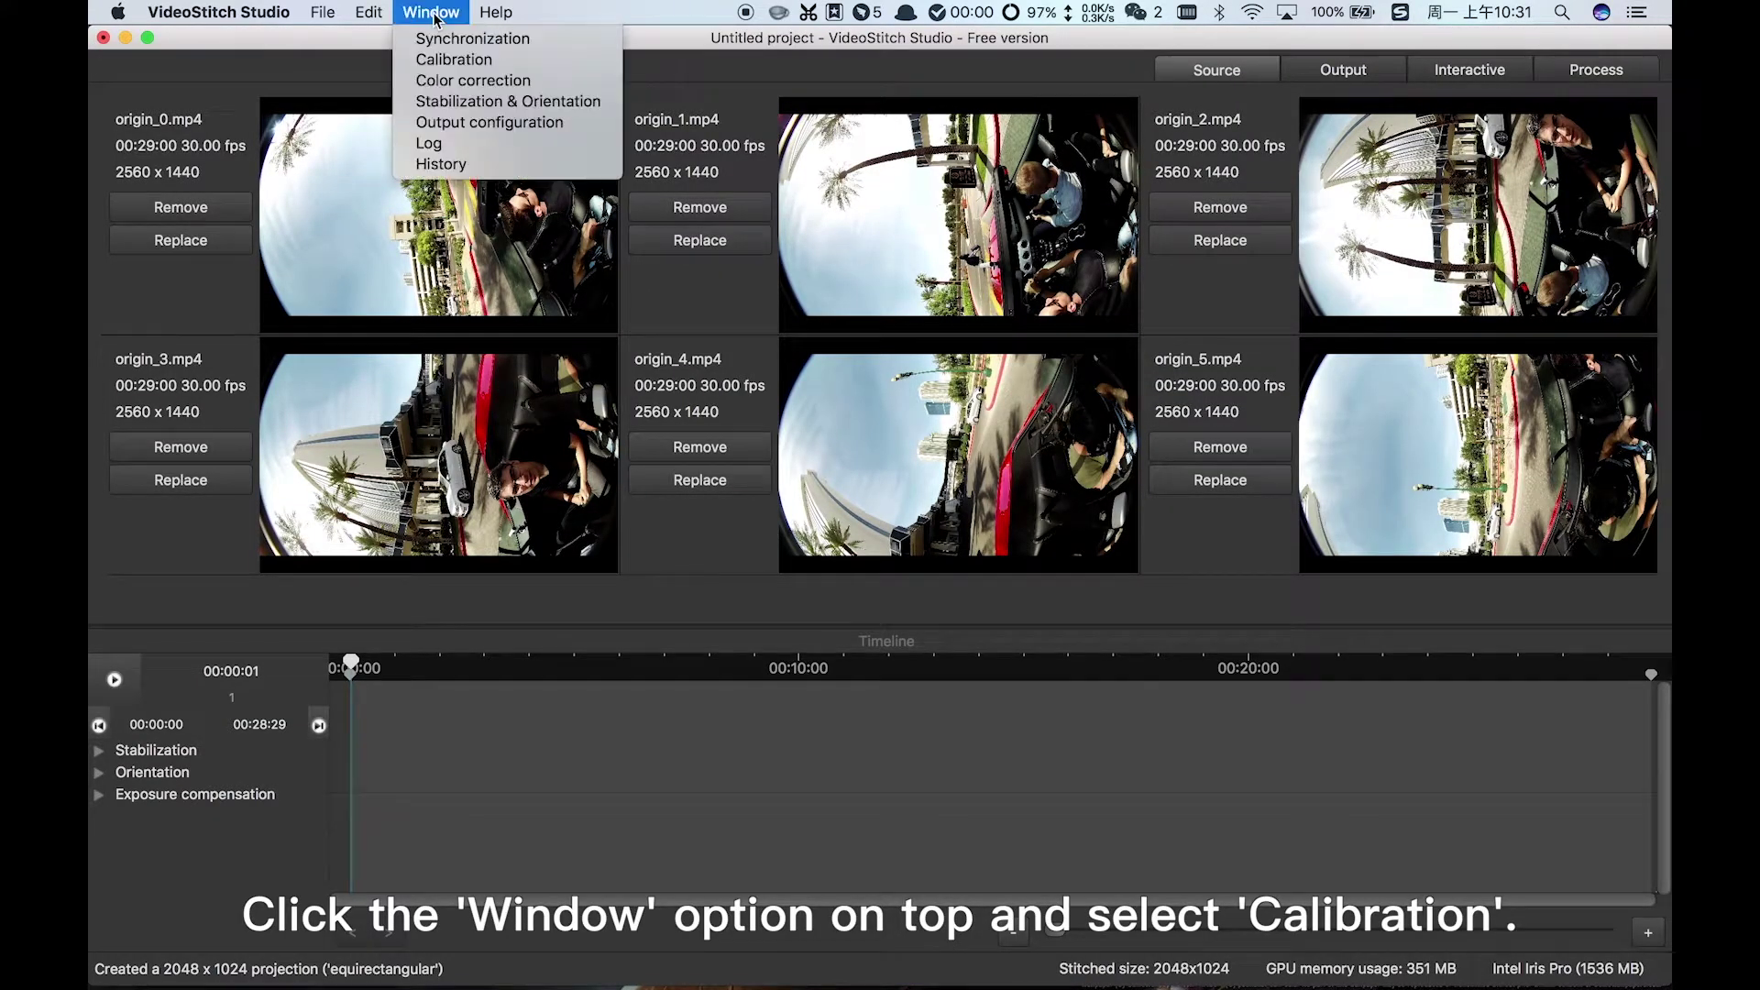
click(482, 59)
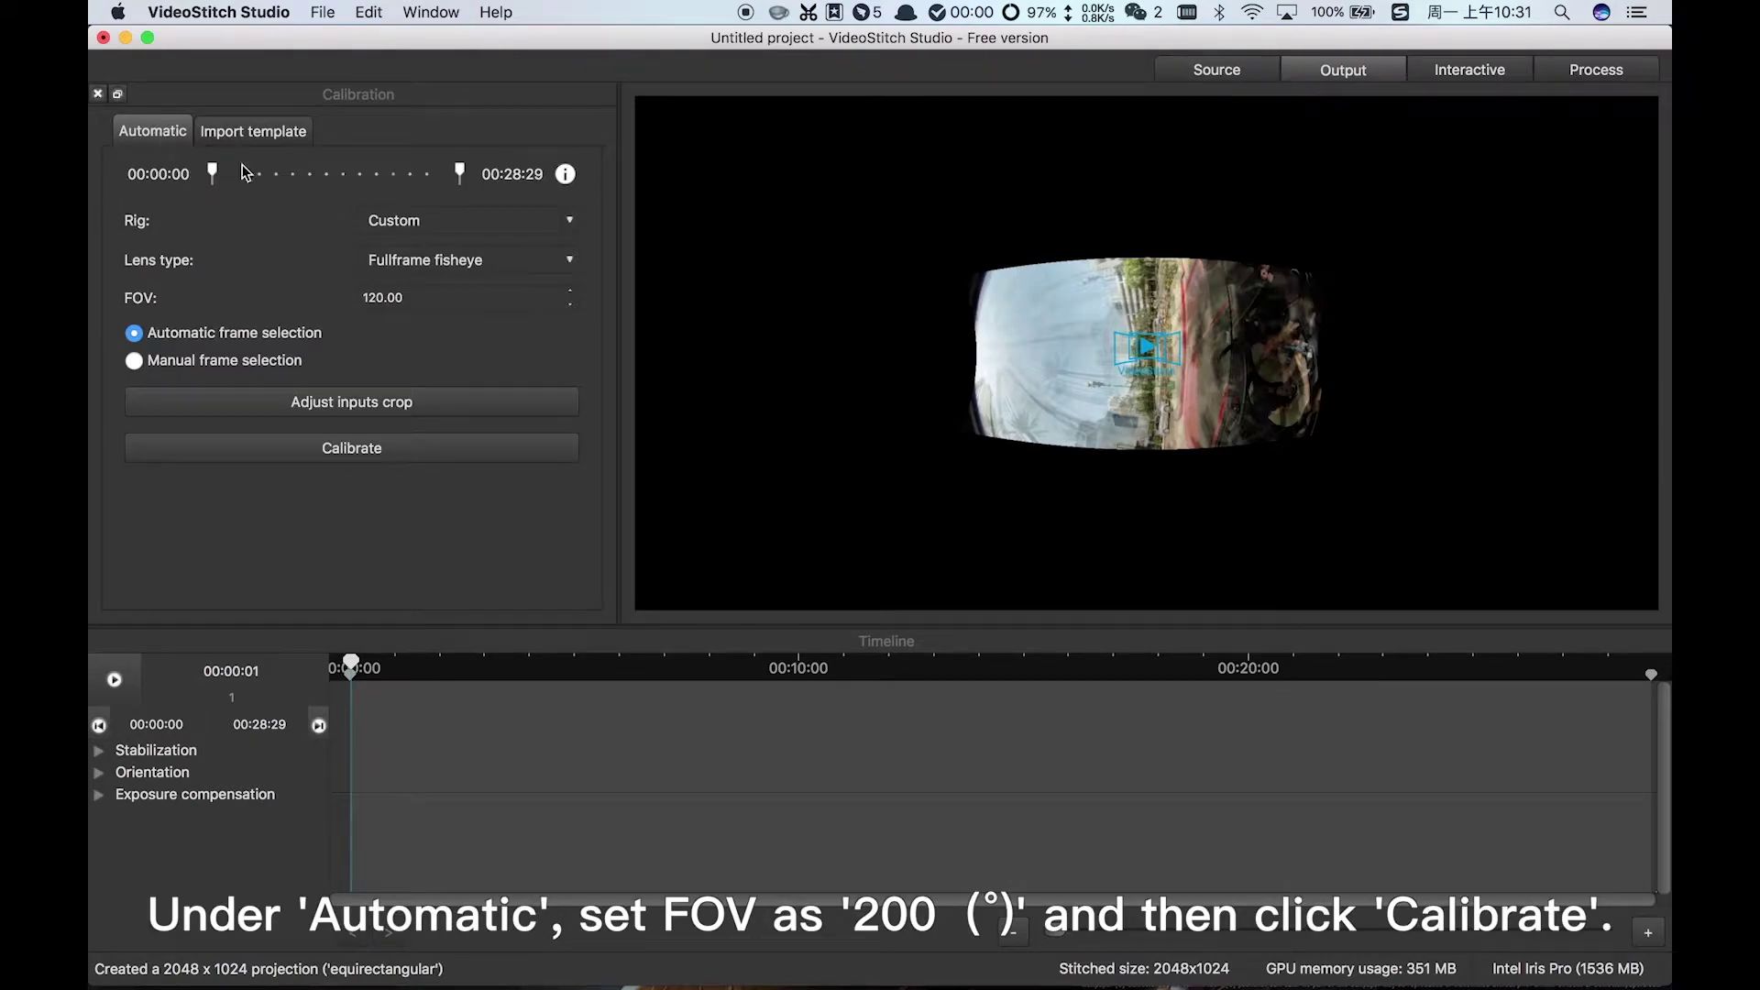
double_click(395, 291)
double_click(401, 295)
text(200)
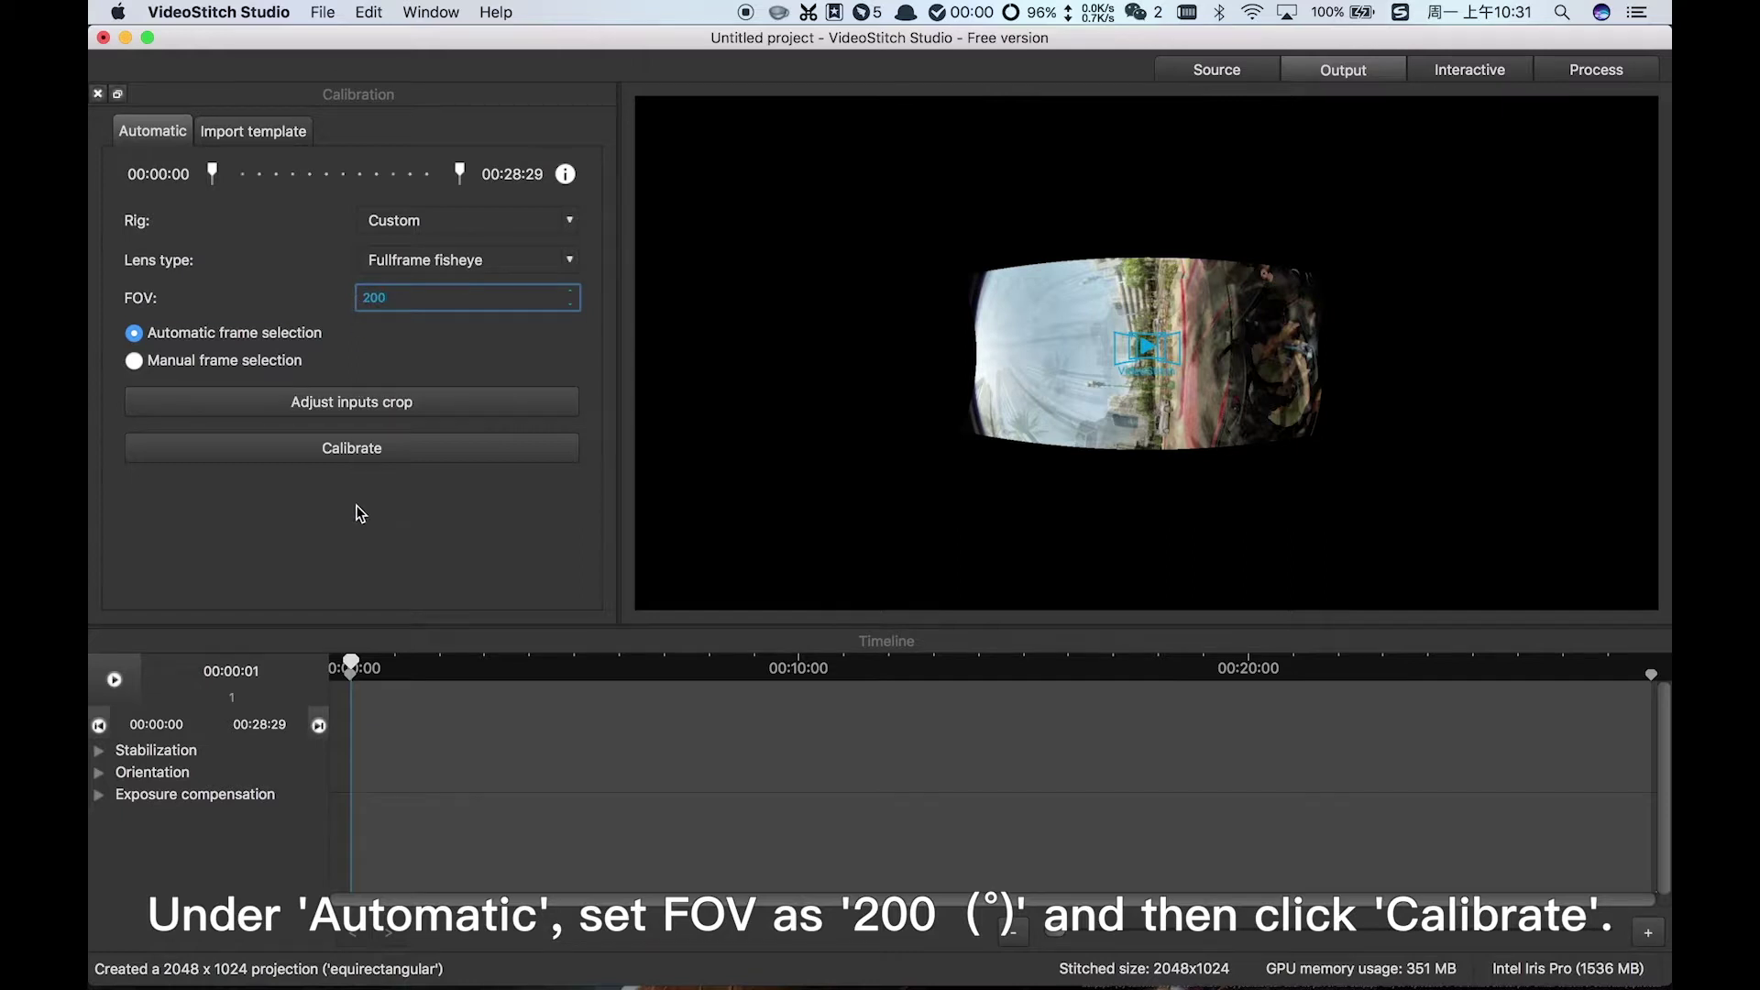
click(374, 449)
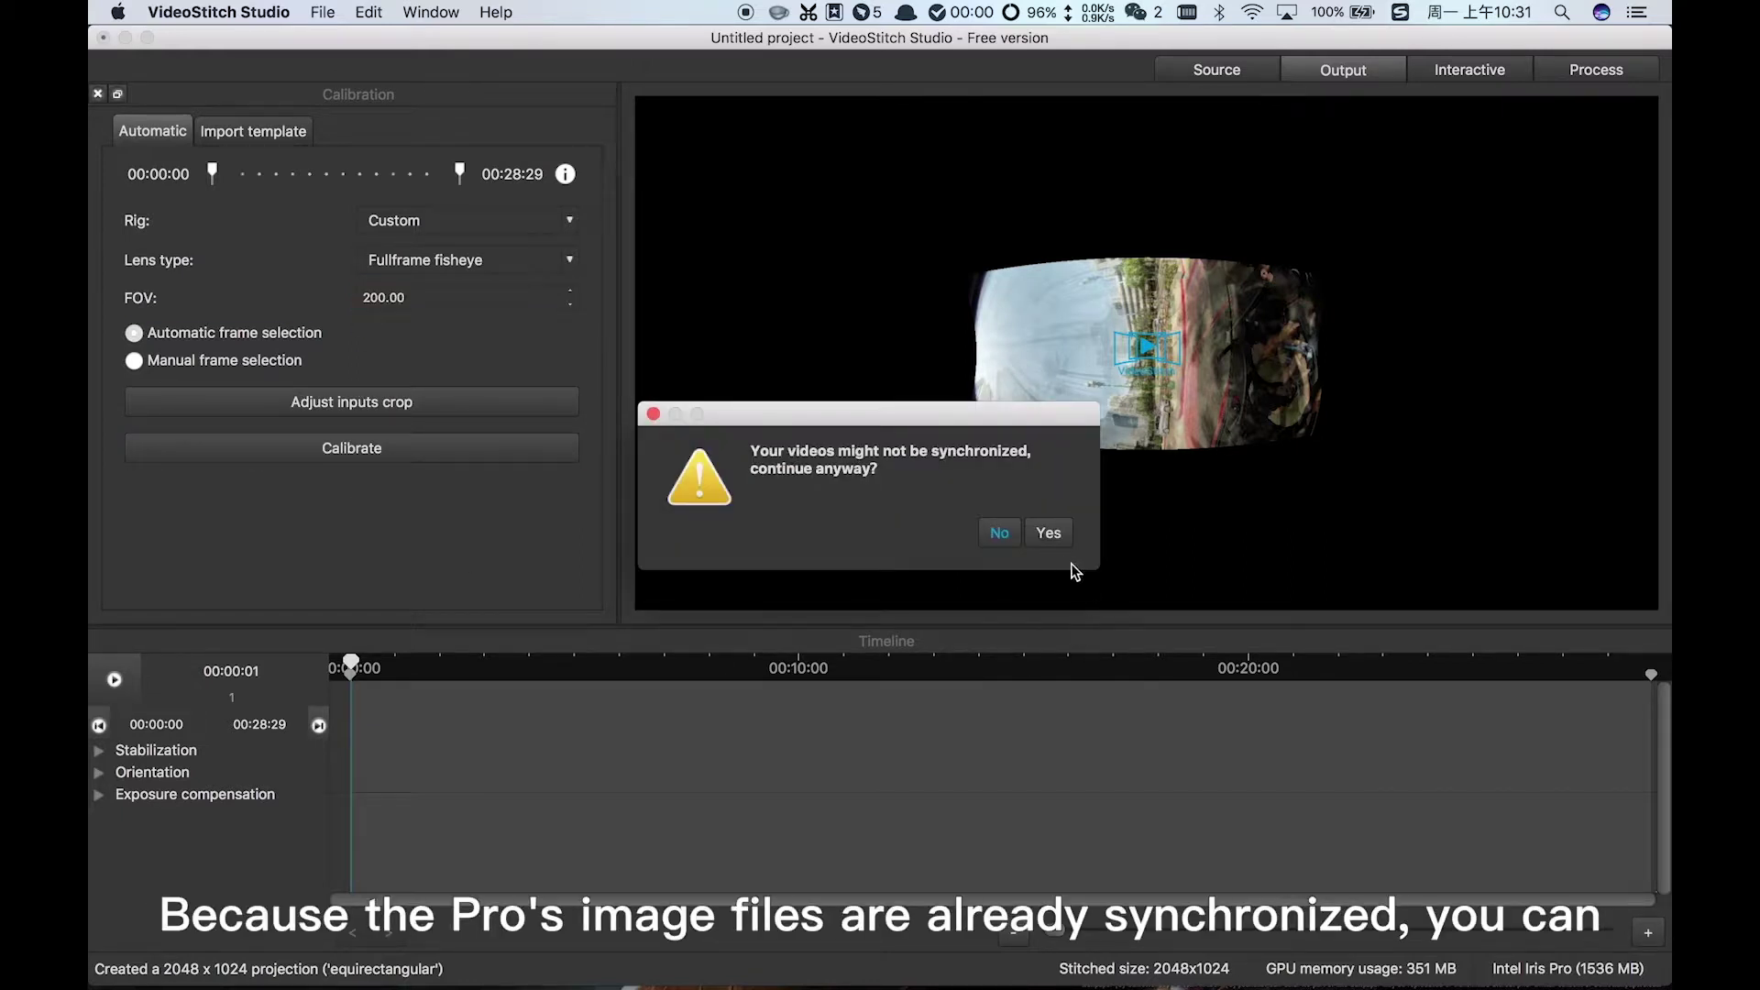
click(1054, 535)
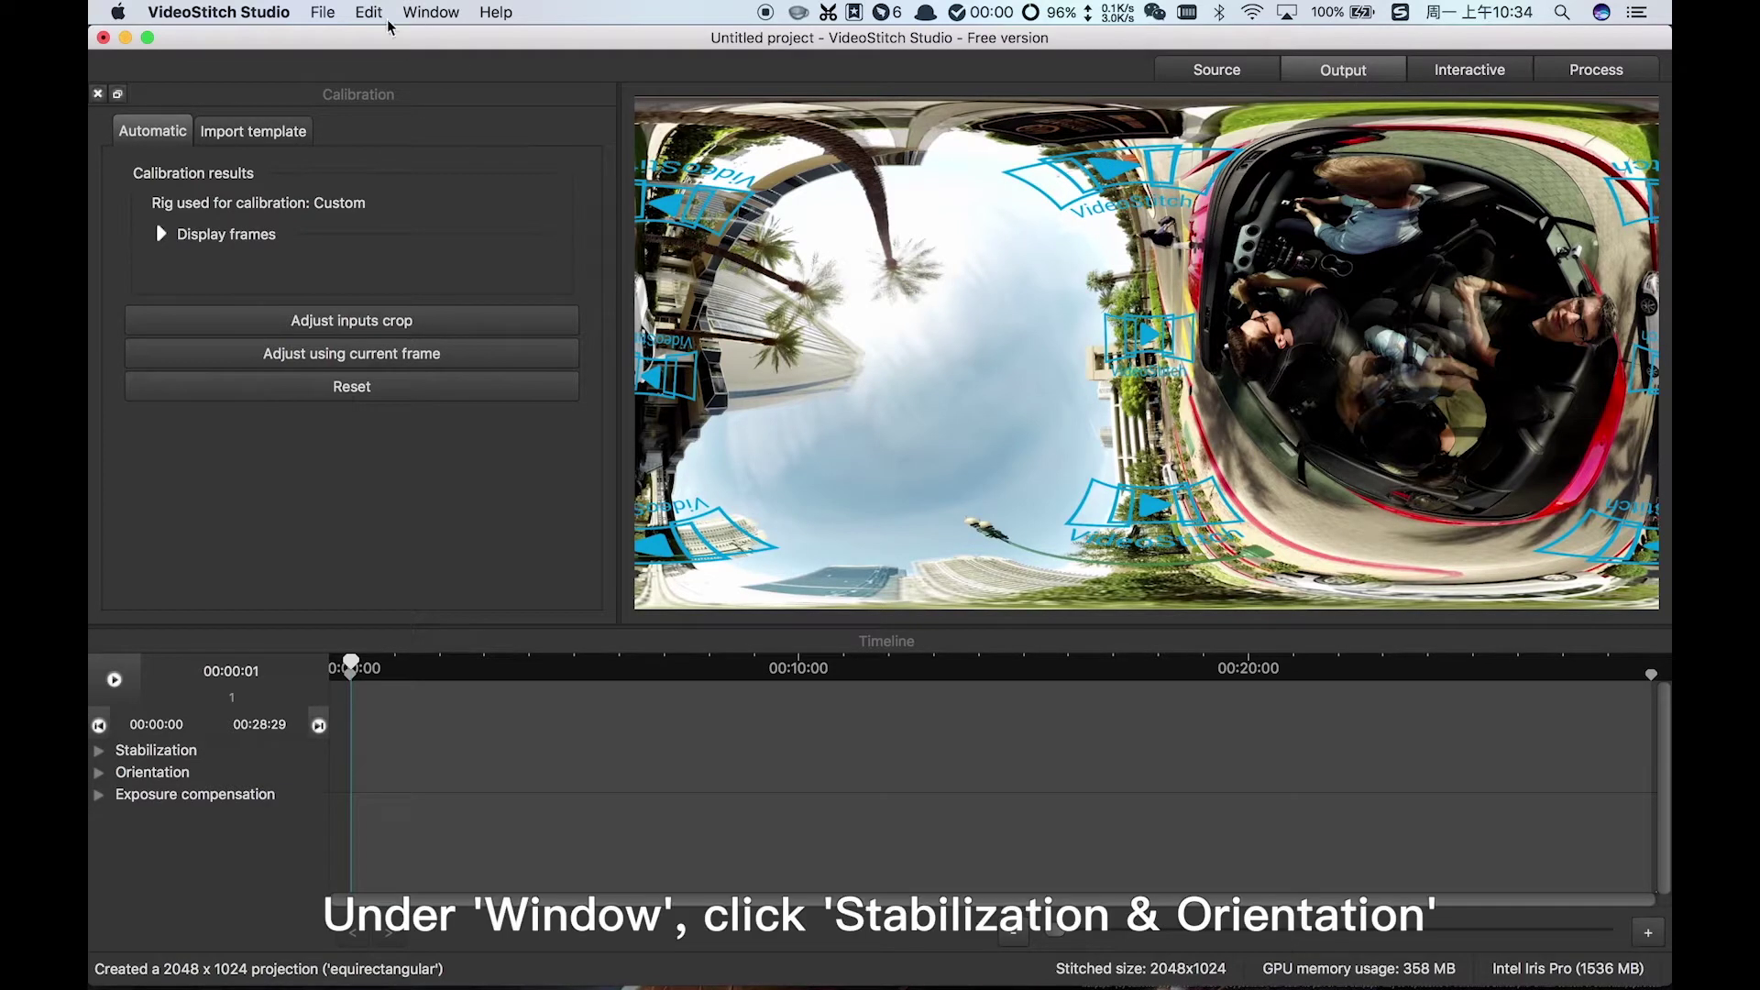
Reorient the current frame into an upright street view and inspect it in the Interactive view.
click(427, 12)
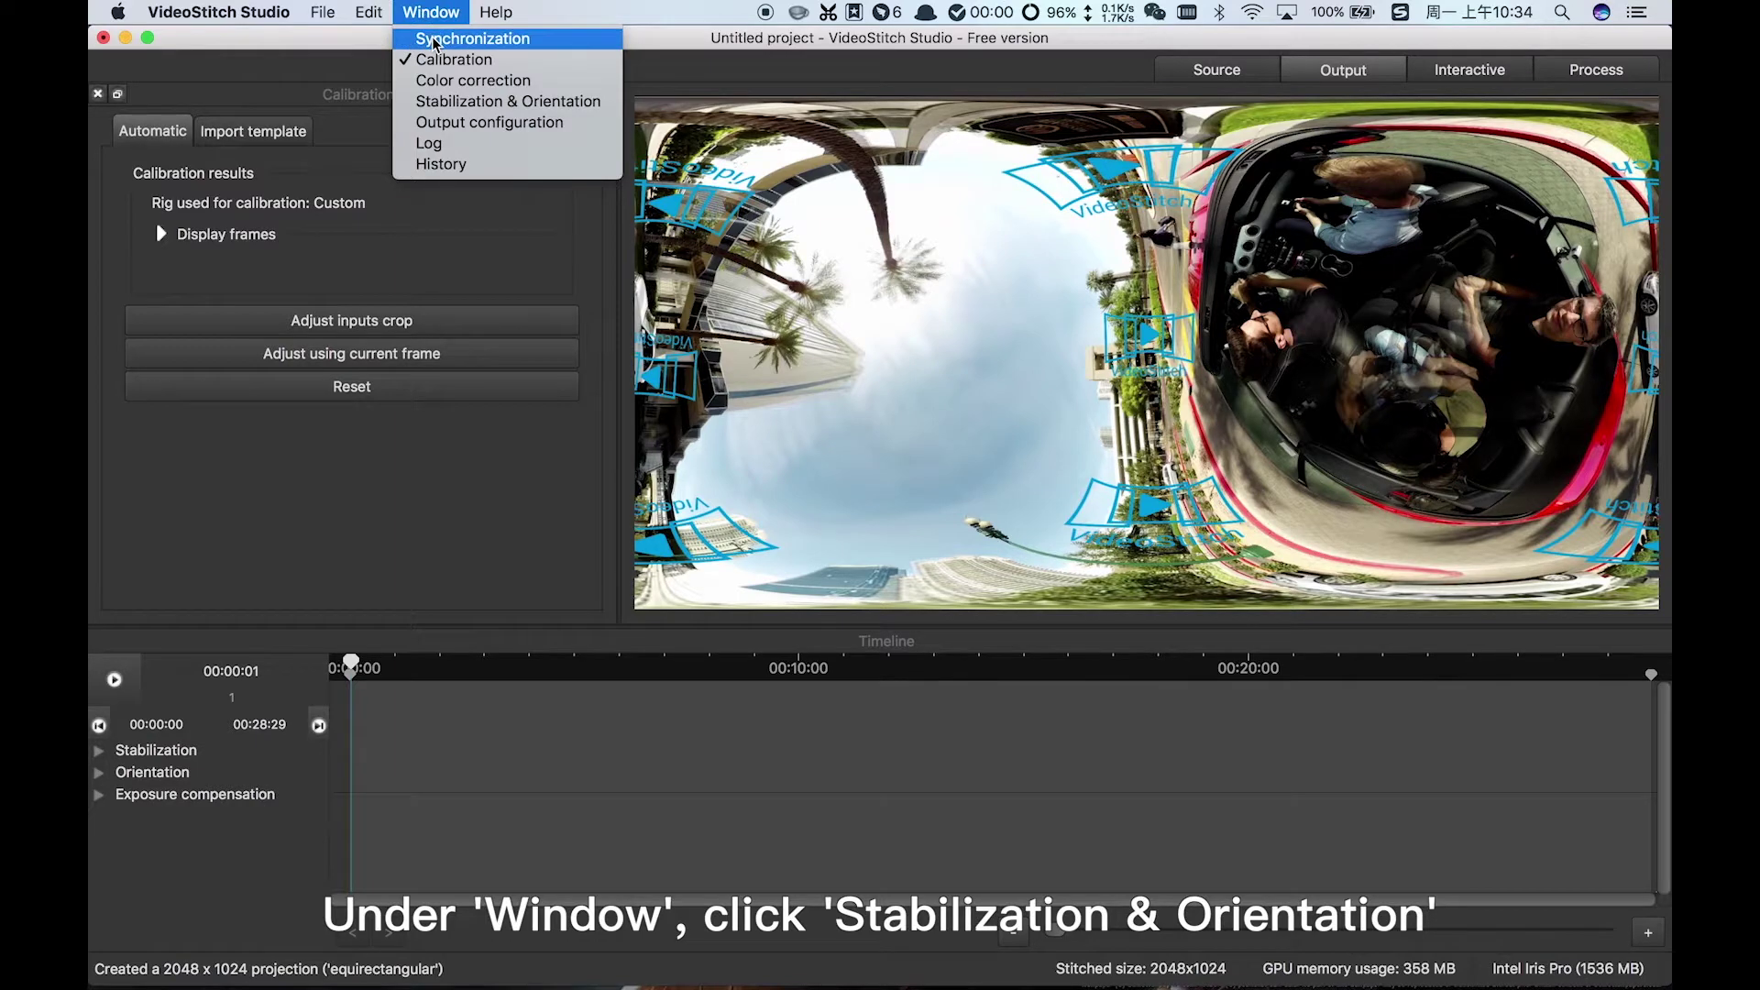
click(442, 102)
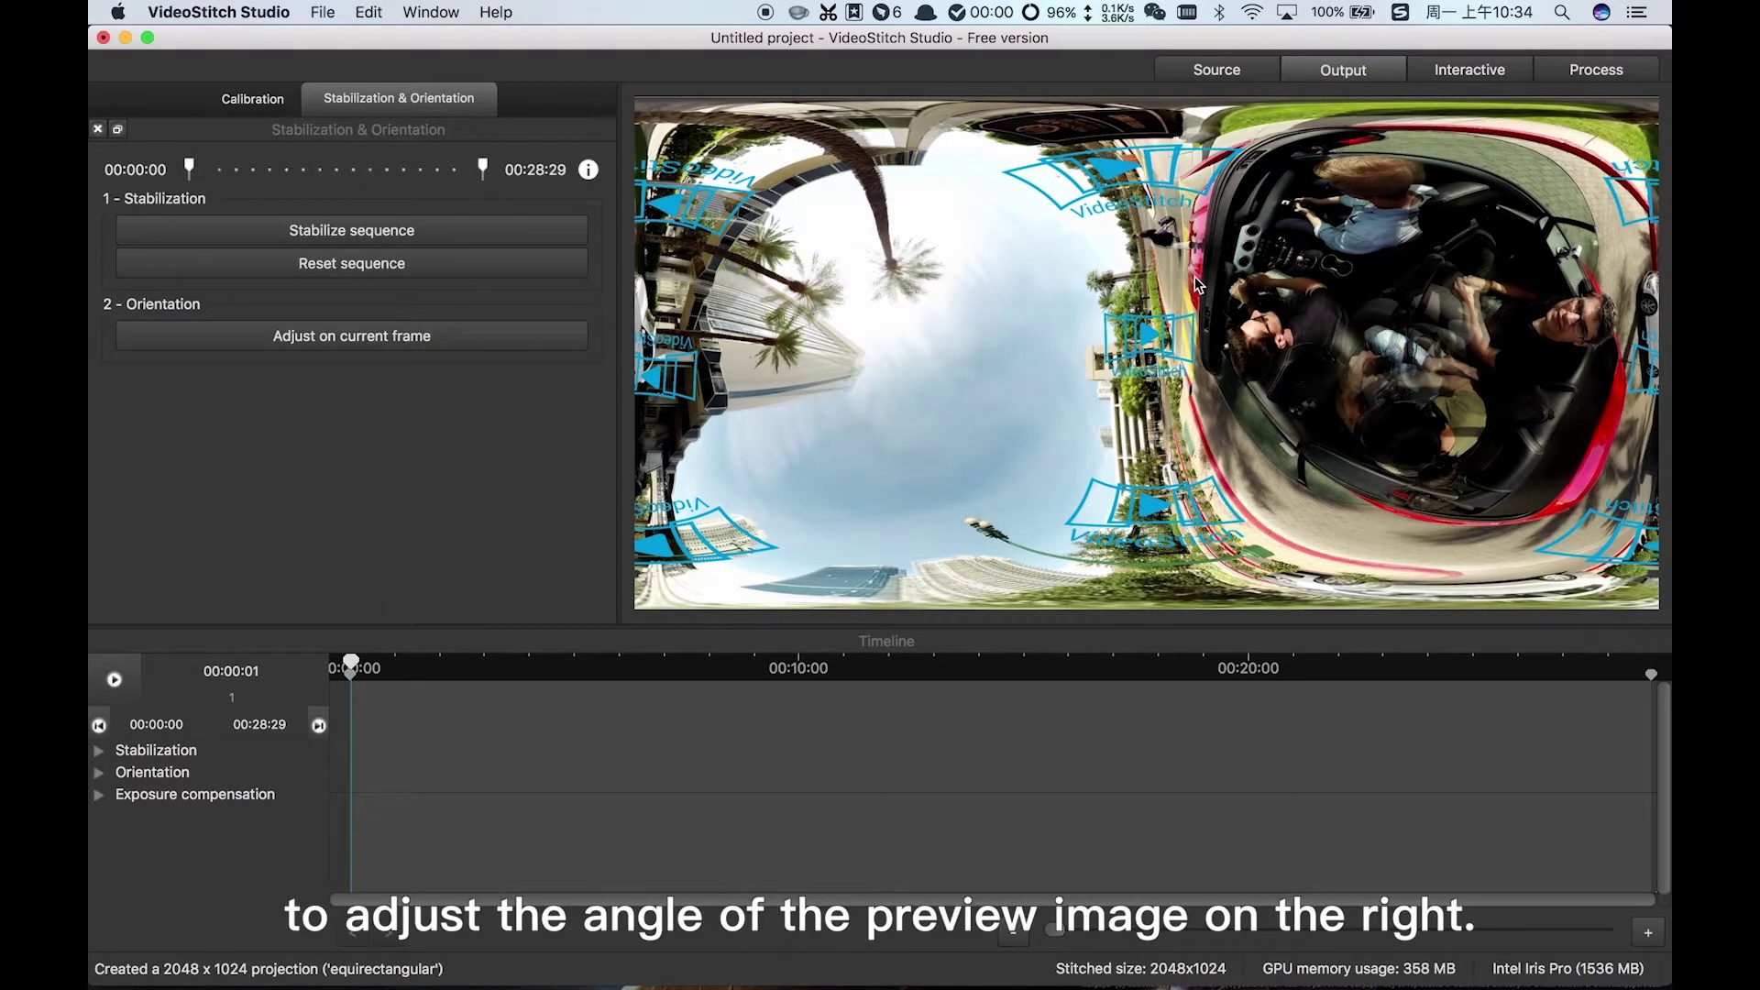
click(359, 339)
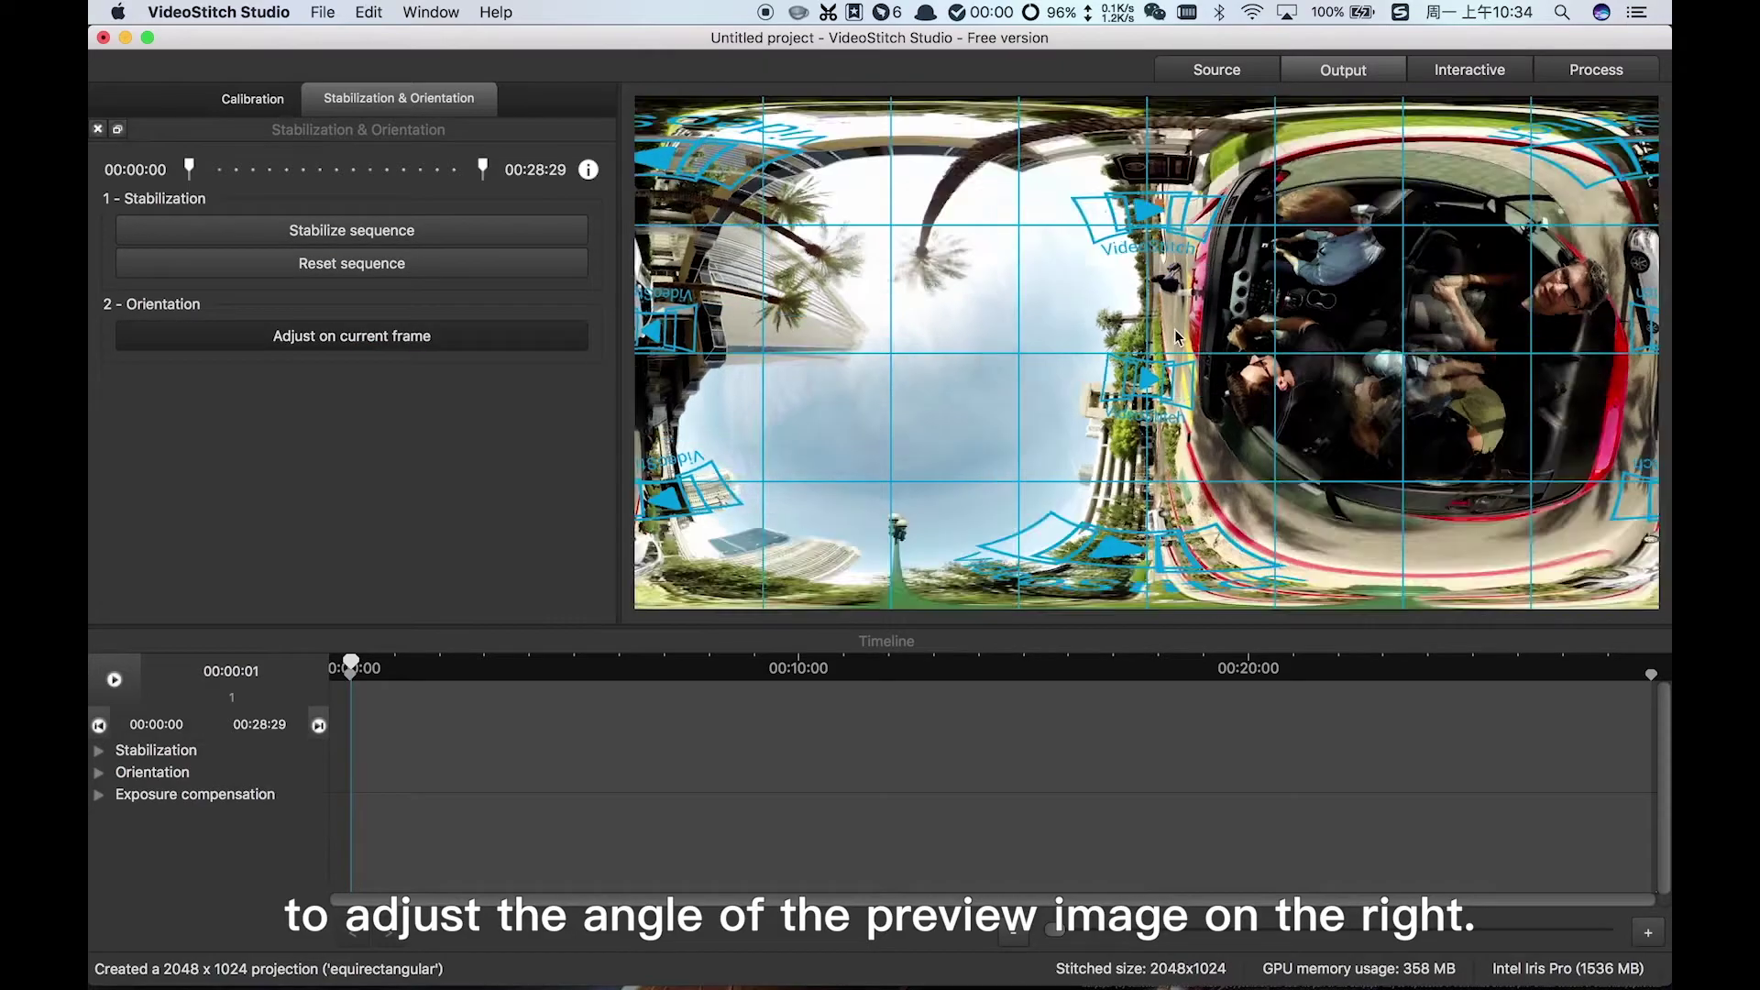
drag(1267, 403, 1173, 444)
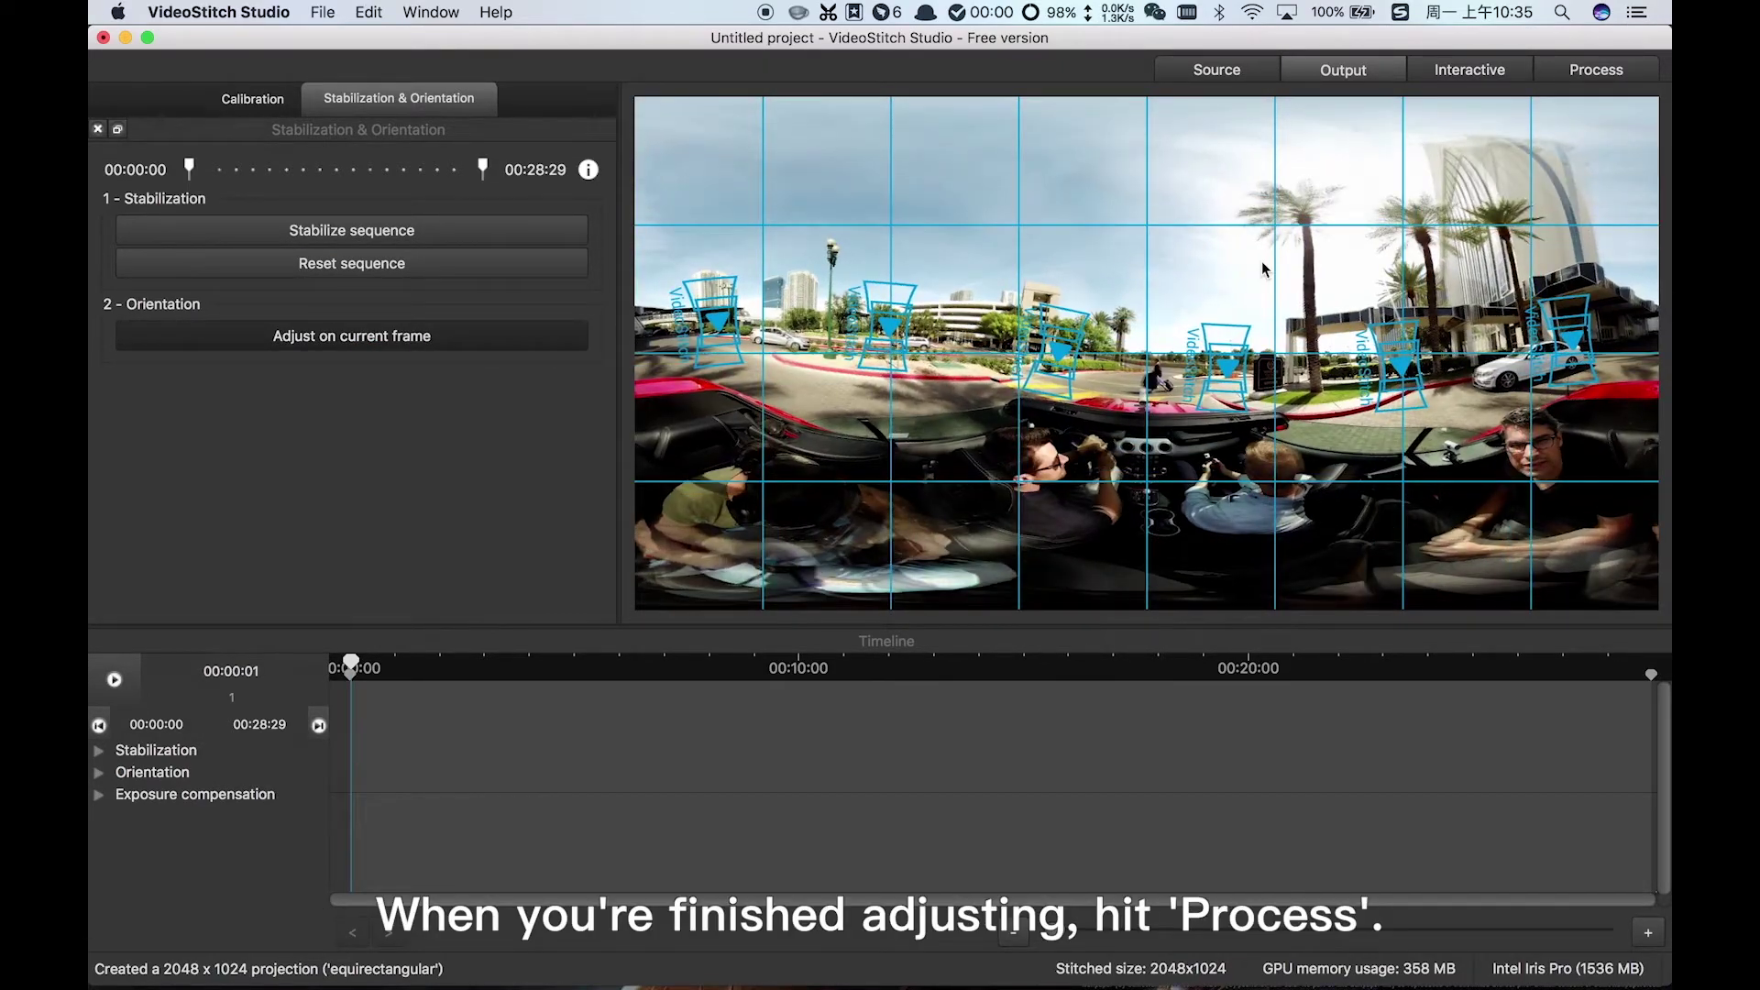
click(1469, 70)
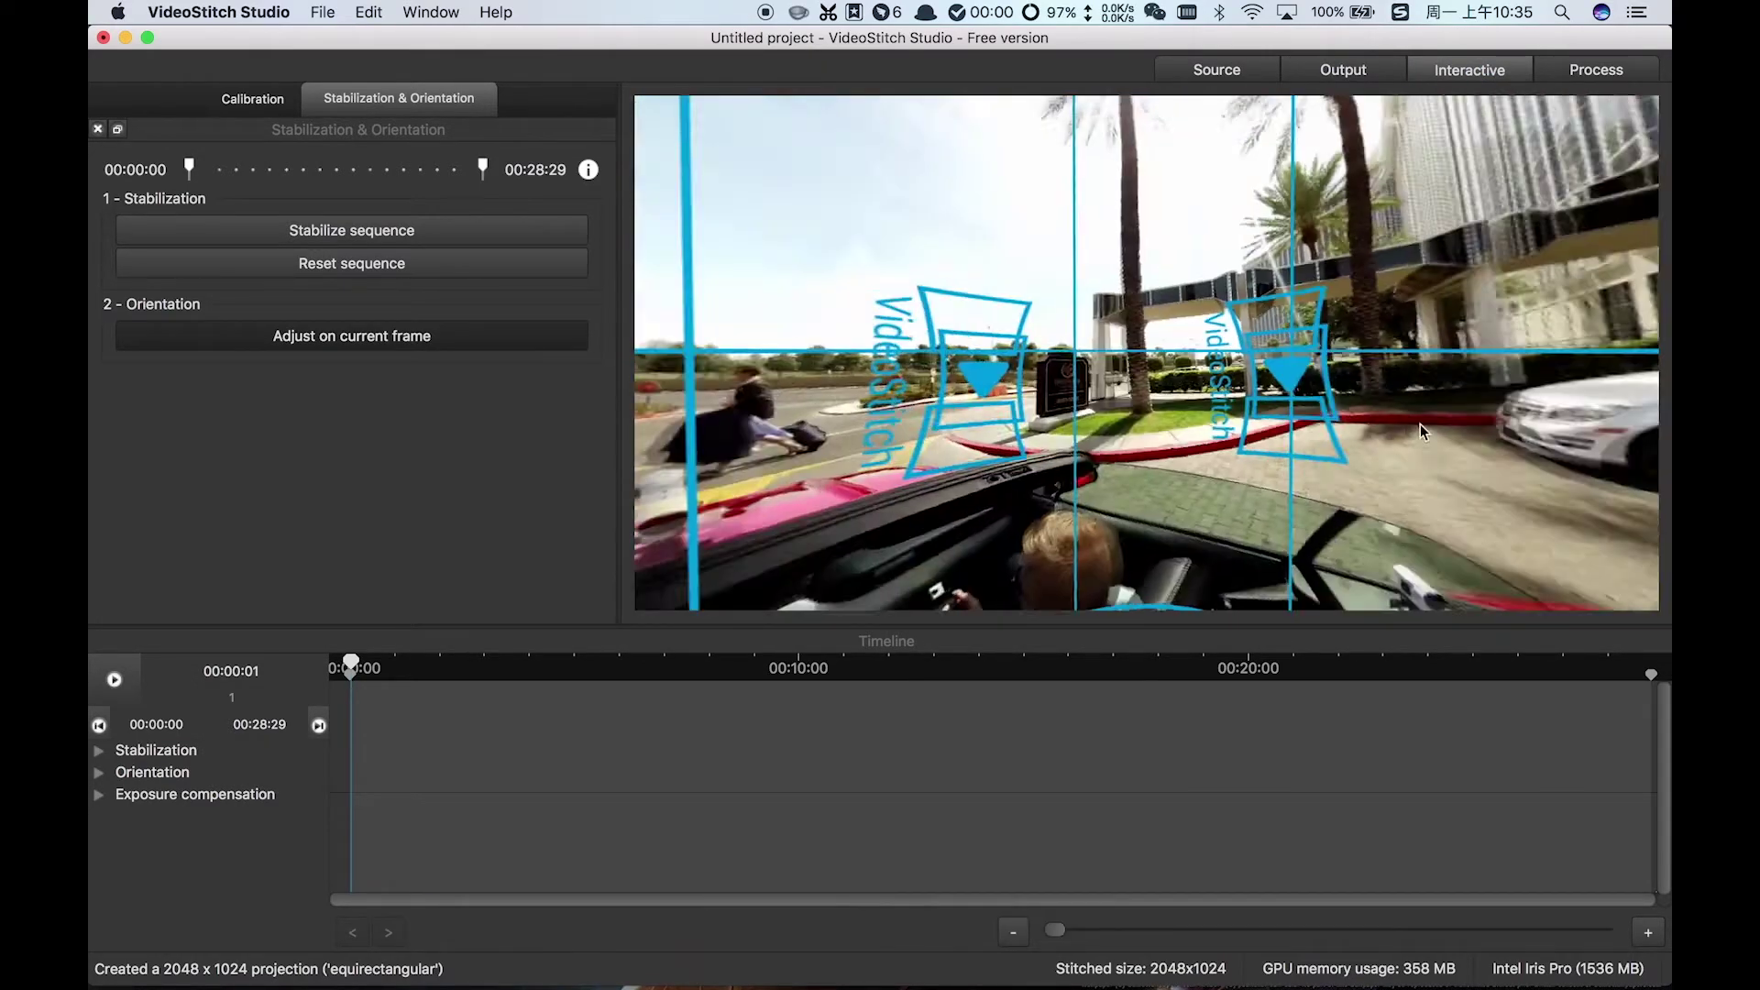
drag(1565, 361, 1100, 314)
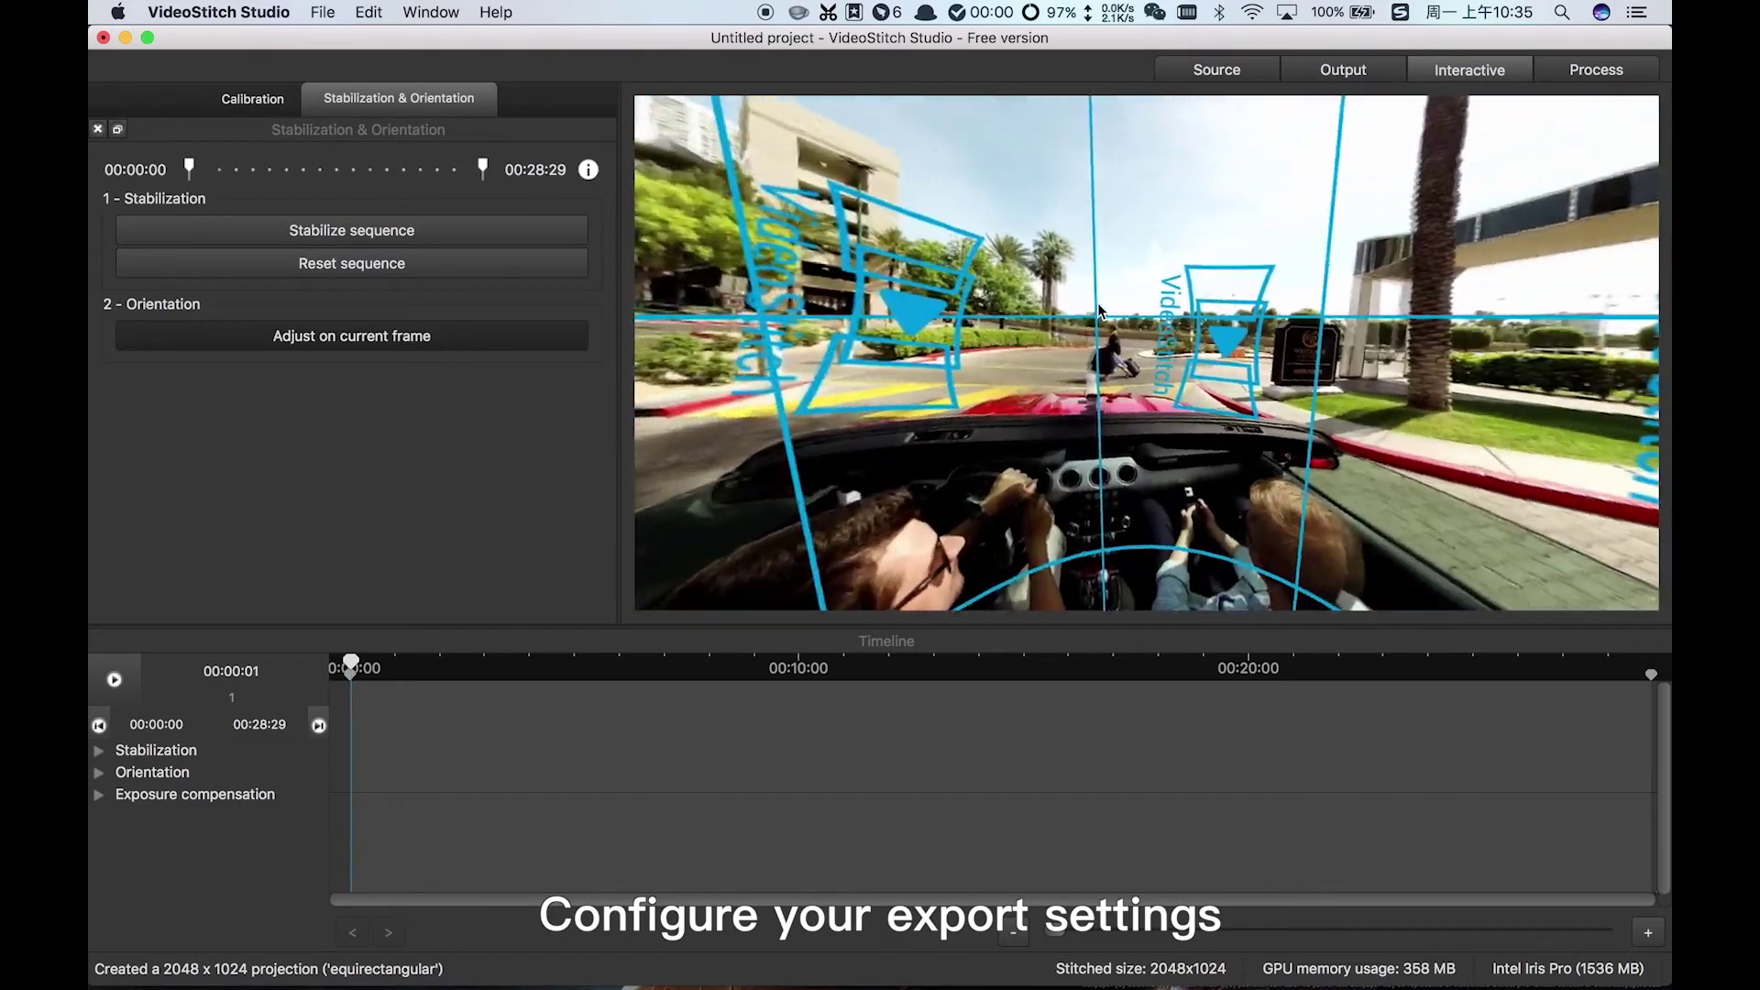
Set the export output file to Pro_Output on the Process tab.
click(1599, 73)
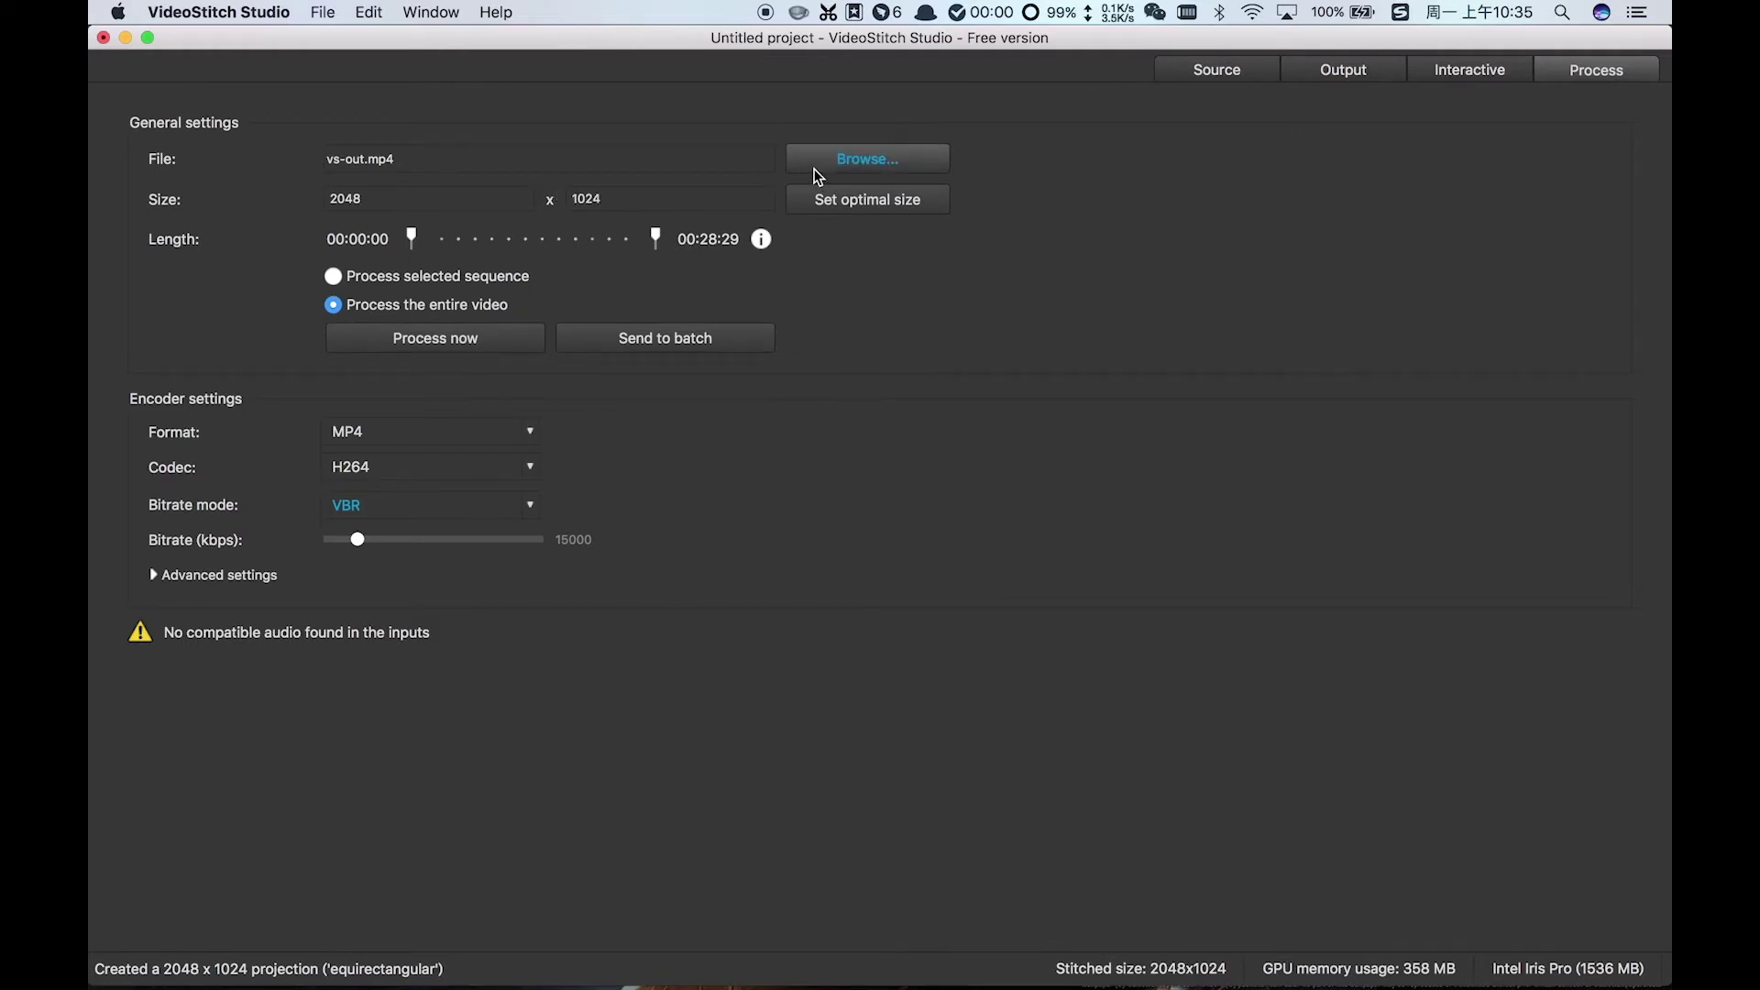
click(890, 171)
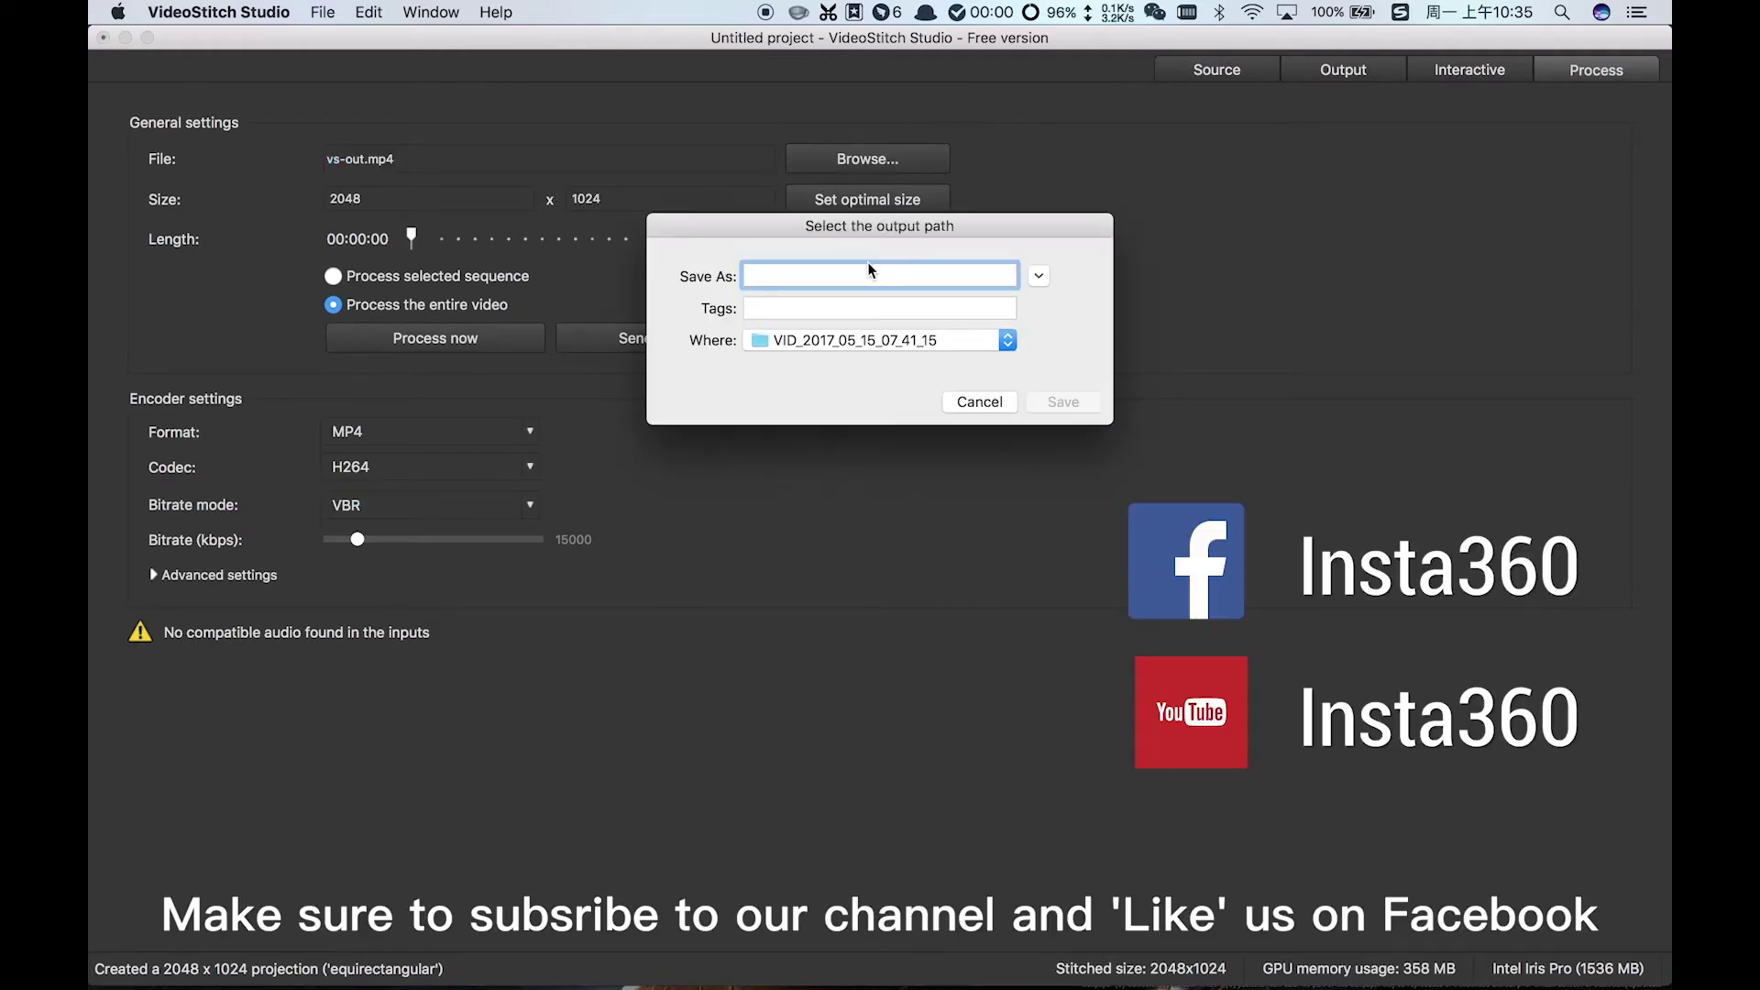
text(Pro_Output)
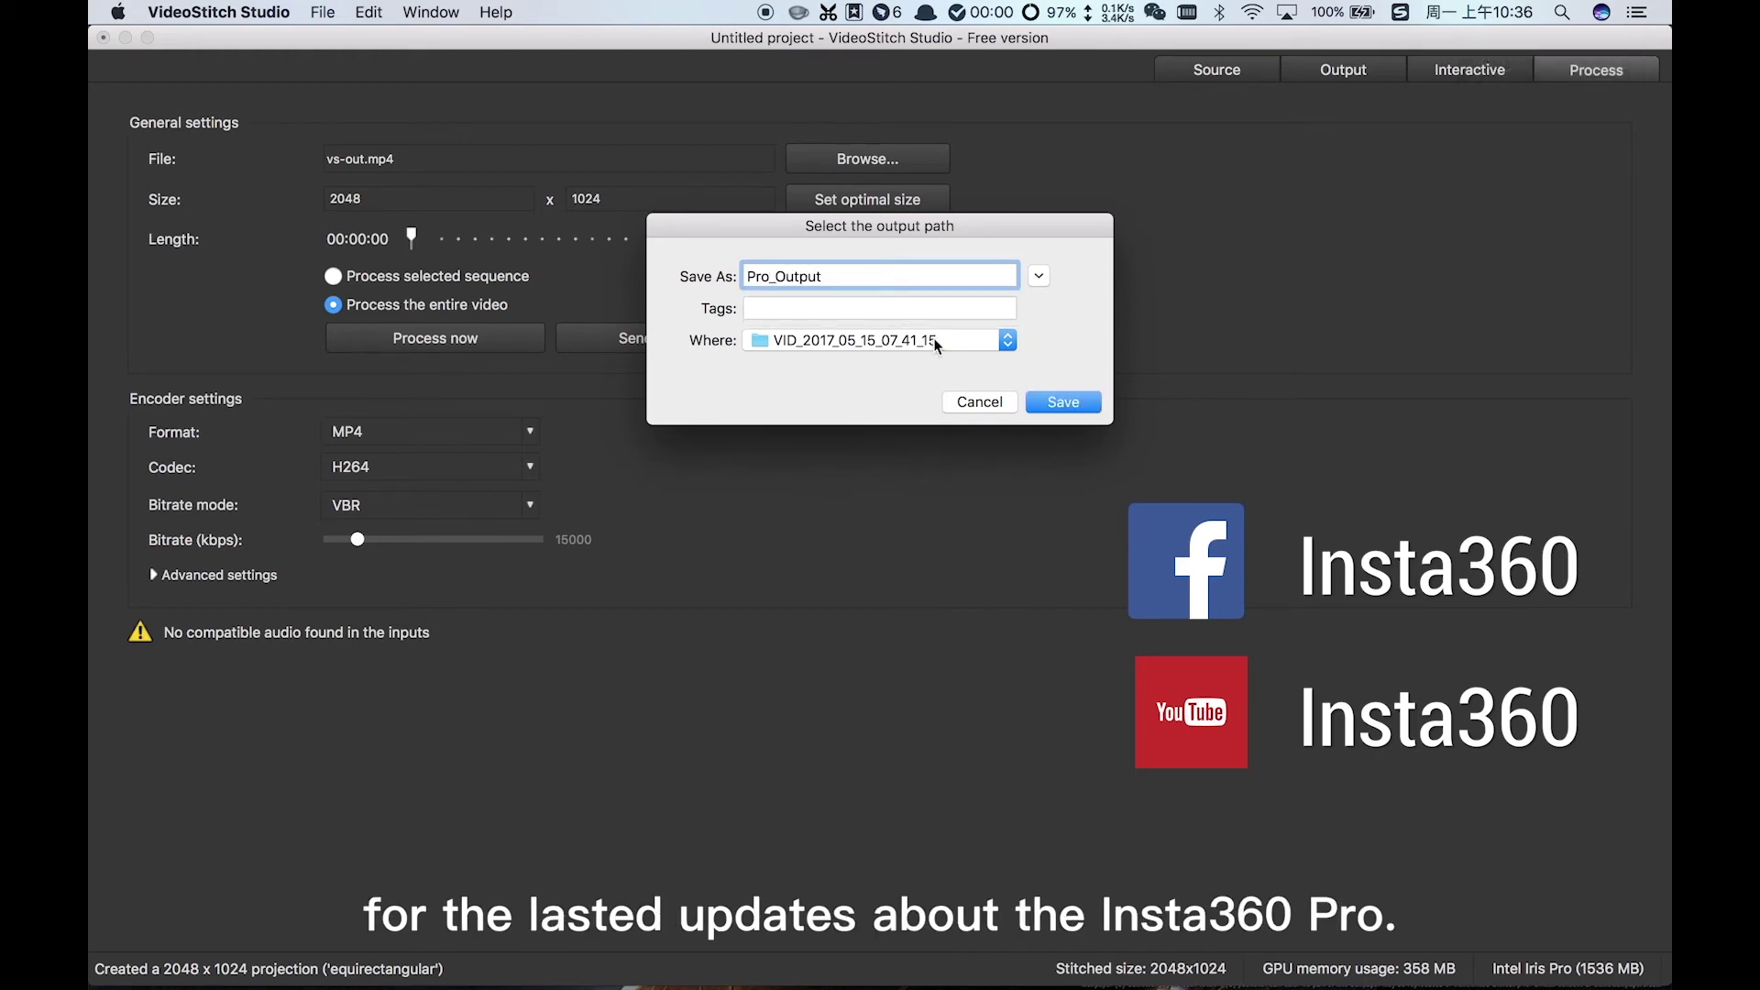
key(Return)
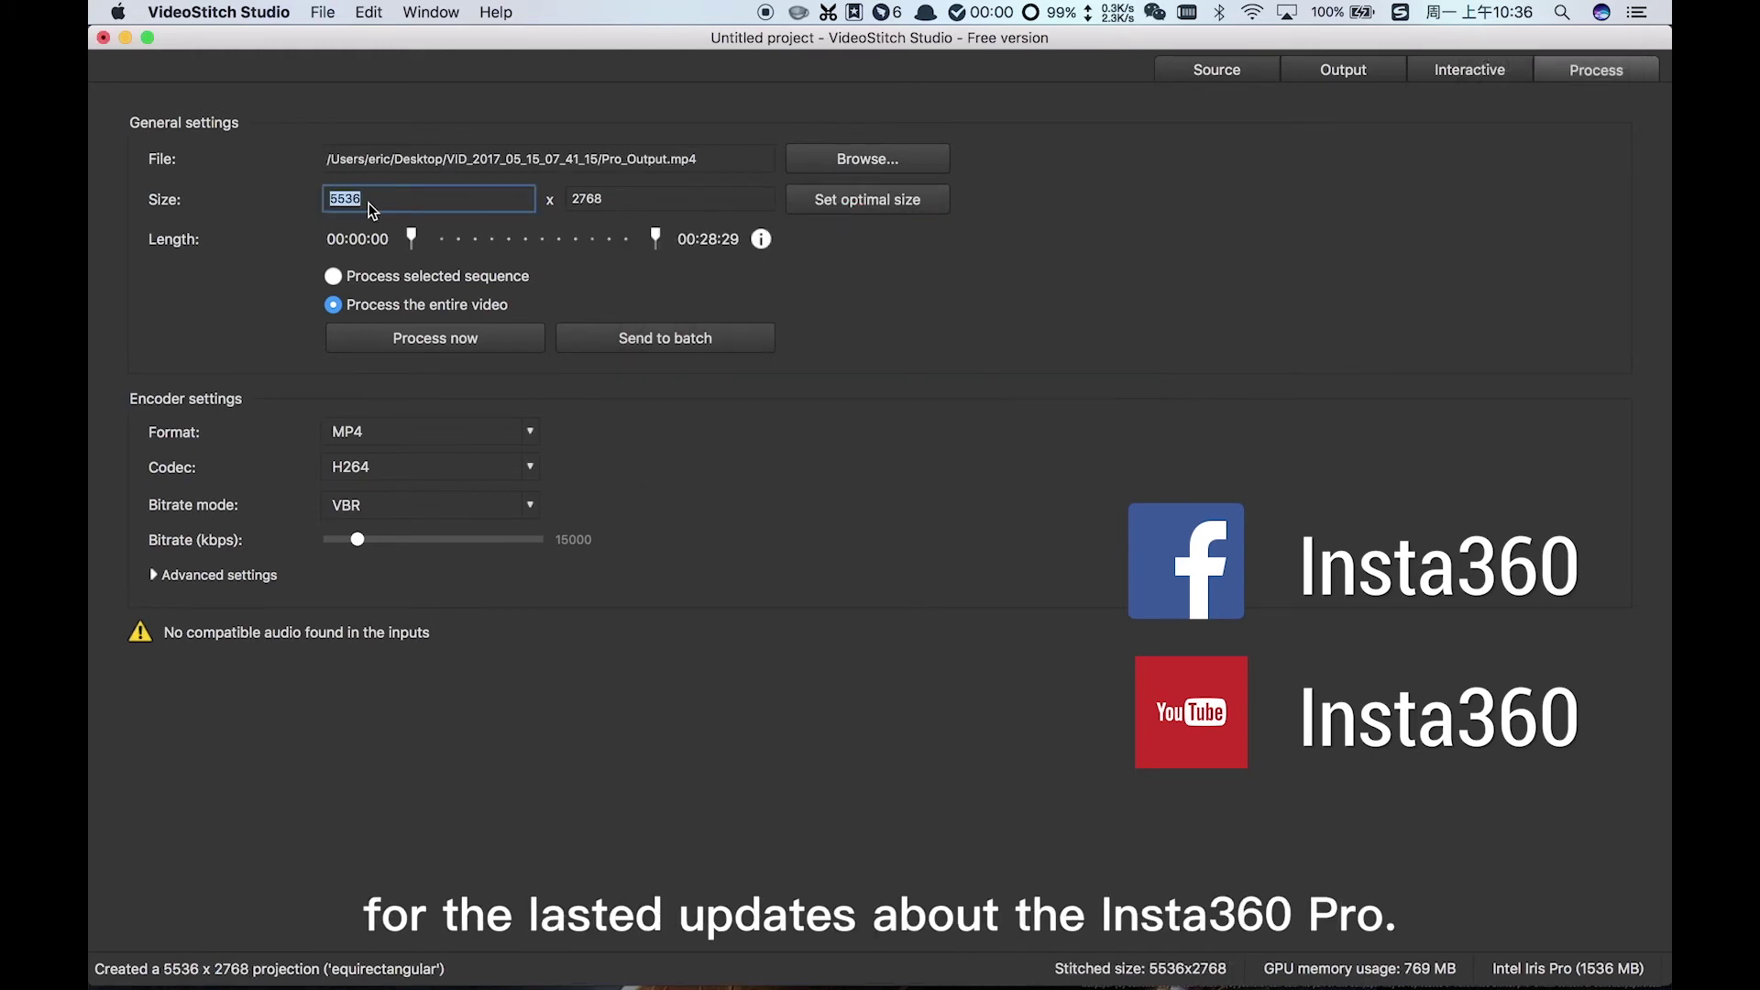